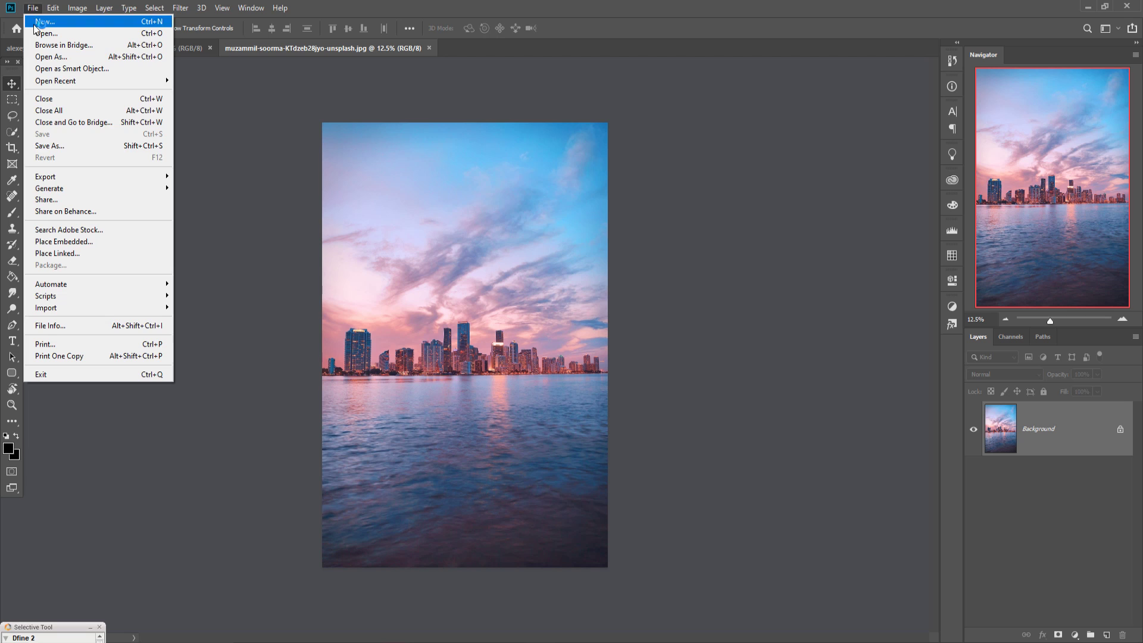
Step: Create a new blank document from the recent 1280 x 720 px, 300 ppi preset
{"action": "left_click", "coordinate": [44, 21]}
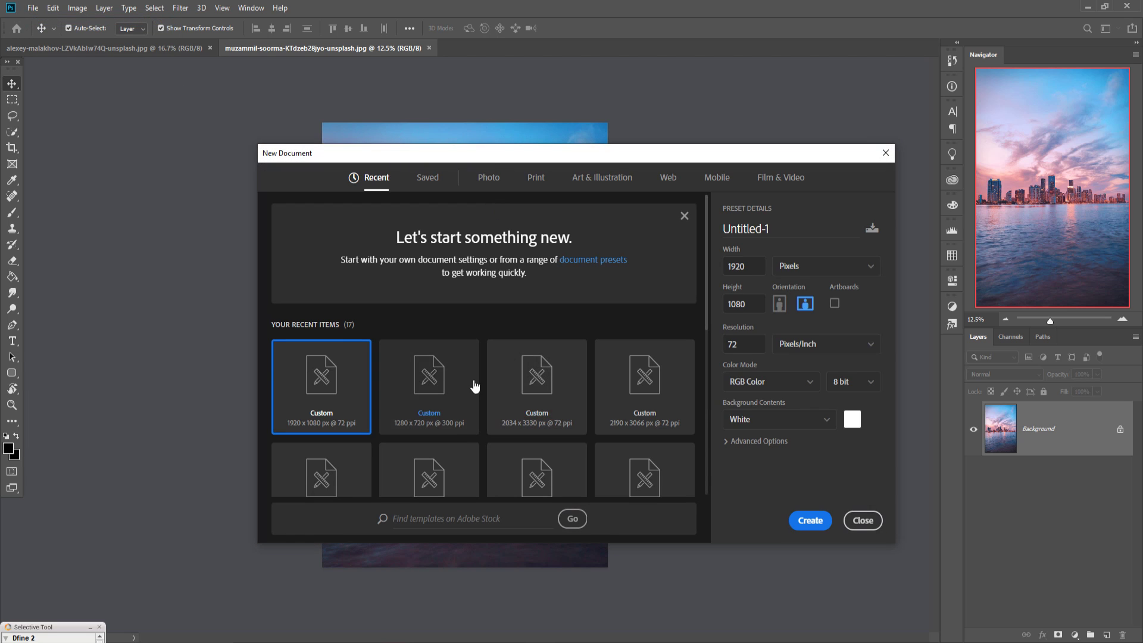
{"action": "left_click", "coordinate": [428, 377]}
{"action": "left_click", "coordinate": [811, 520]}
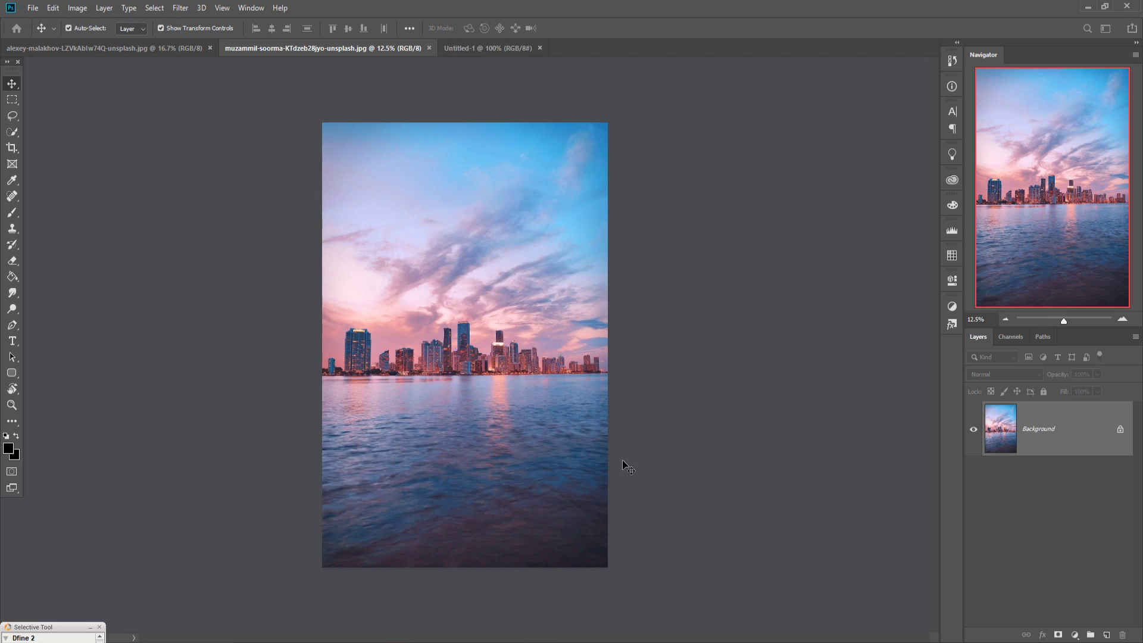
Step: Crop the blank canvas in from both sides to a nearly square format, keeping its full height
{"action": "left_click", "coordinate": [12, 148]}
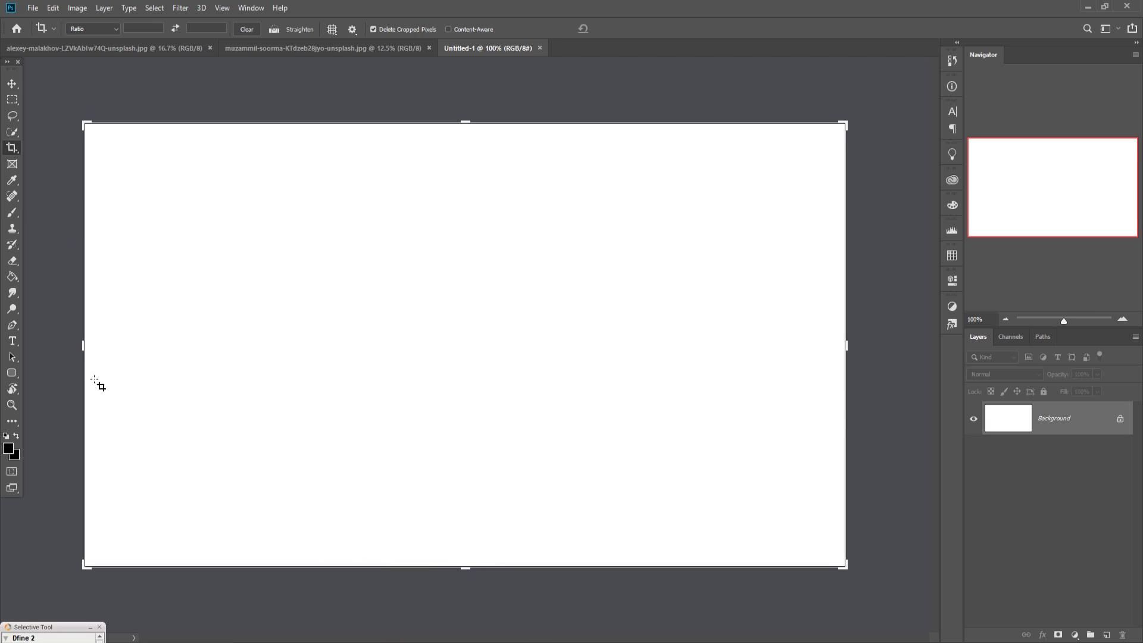
{"action": "left_click_drag", "start_coordinate": [86, 354], "coordinate": [234, 355]}
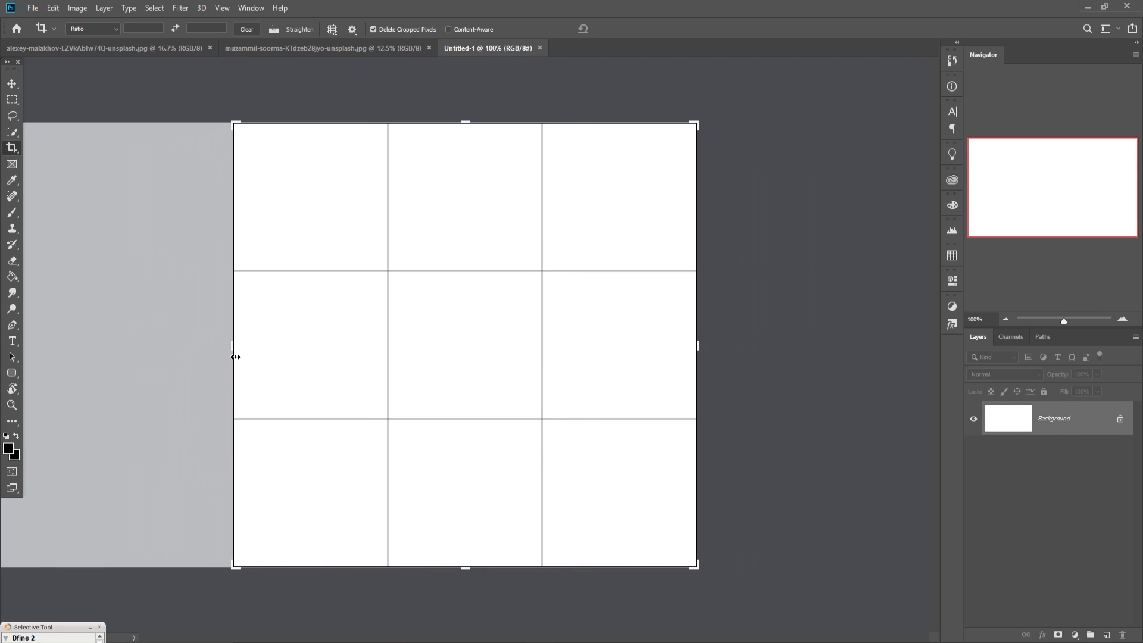
{"action": "left_click_drag", "start_coordinate": [509, 639], "coordinate": [446, 638]}
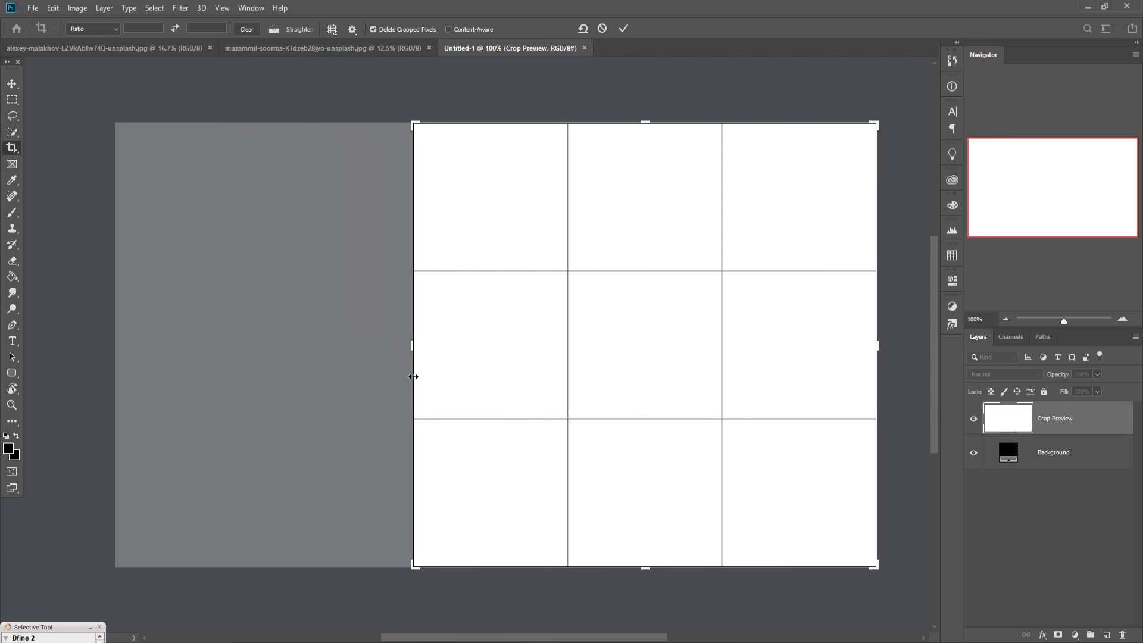
{"action": "left_click_drag", "start_coordinate": [415, 354], "coordinate": [439, 405]}
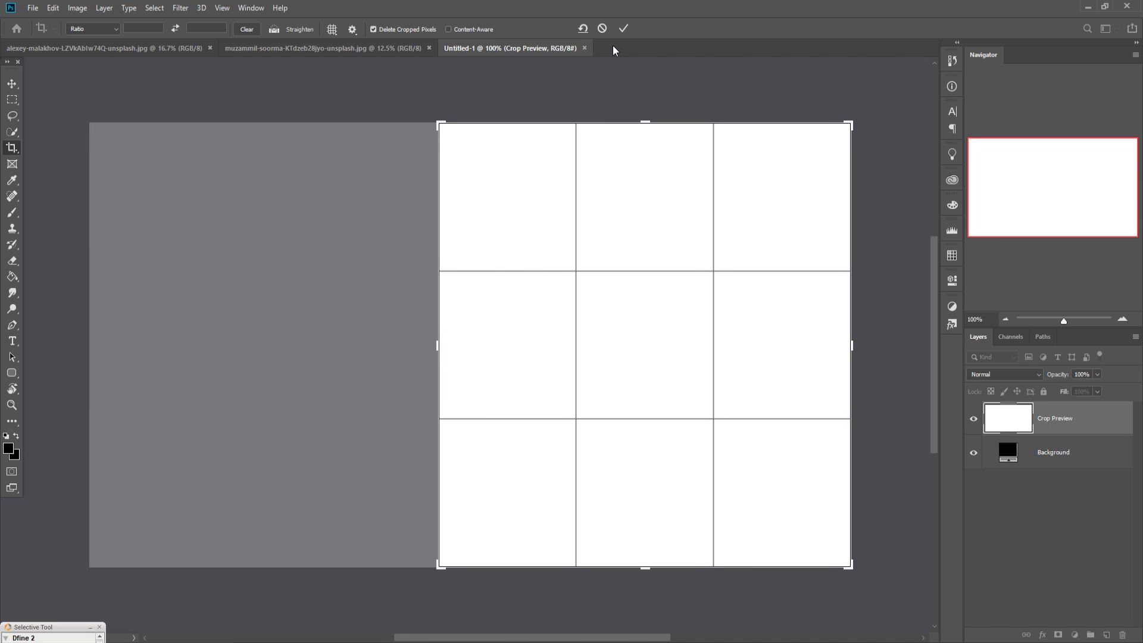
{"action": "left_click", "coordinate": [625, 30]}
Step: Copy the motorcycle photo into the new document as a layer and minimize the photo's own window
{"action": "left_click", "coordinate": [14, 85]}
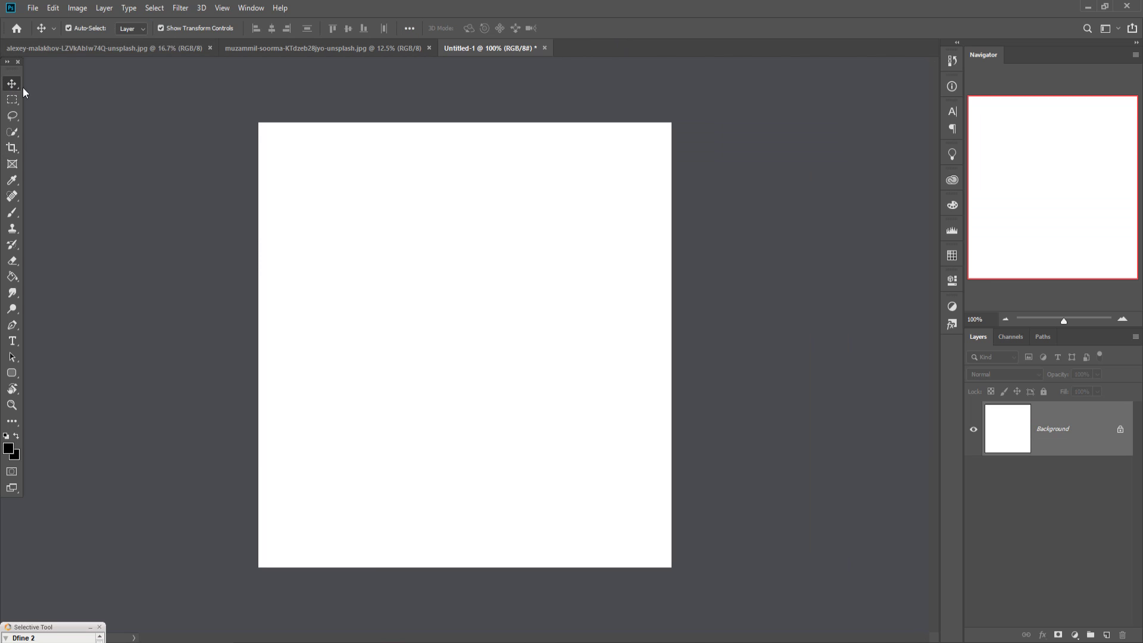
{"action": "left_click_drag", "start_coordinate": [74, 46], "coordinate": [545, 123]}
{"action": "left_click_drag", "start_coordinate": [791, 340], "coordinate": [326, 319]}
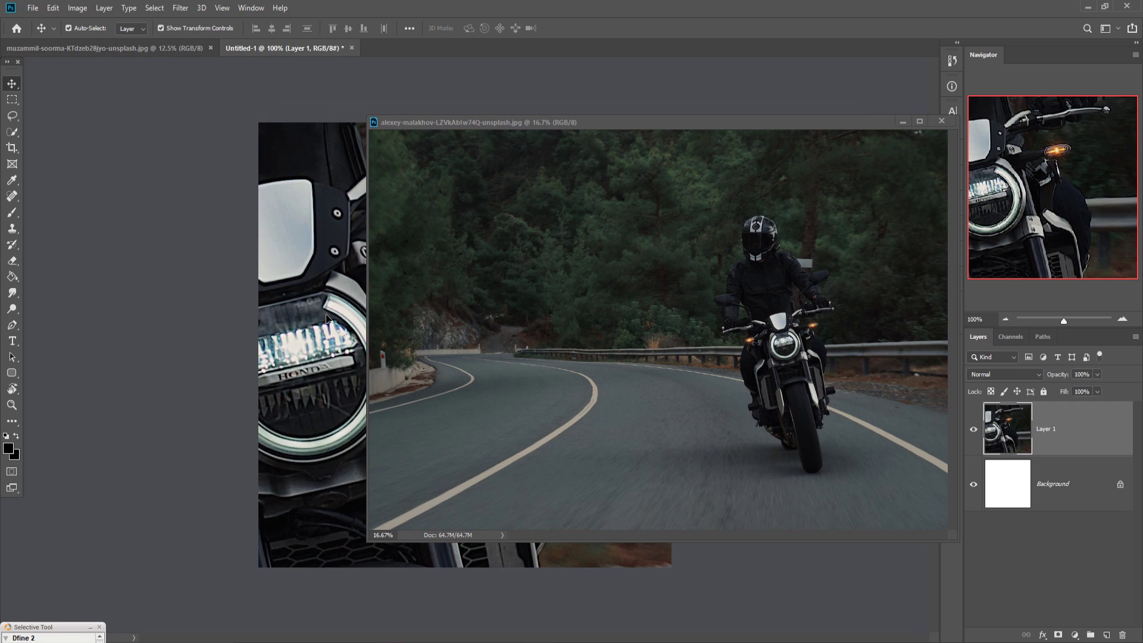
{"action": "left_click", "coordinate": [902, 123]}
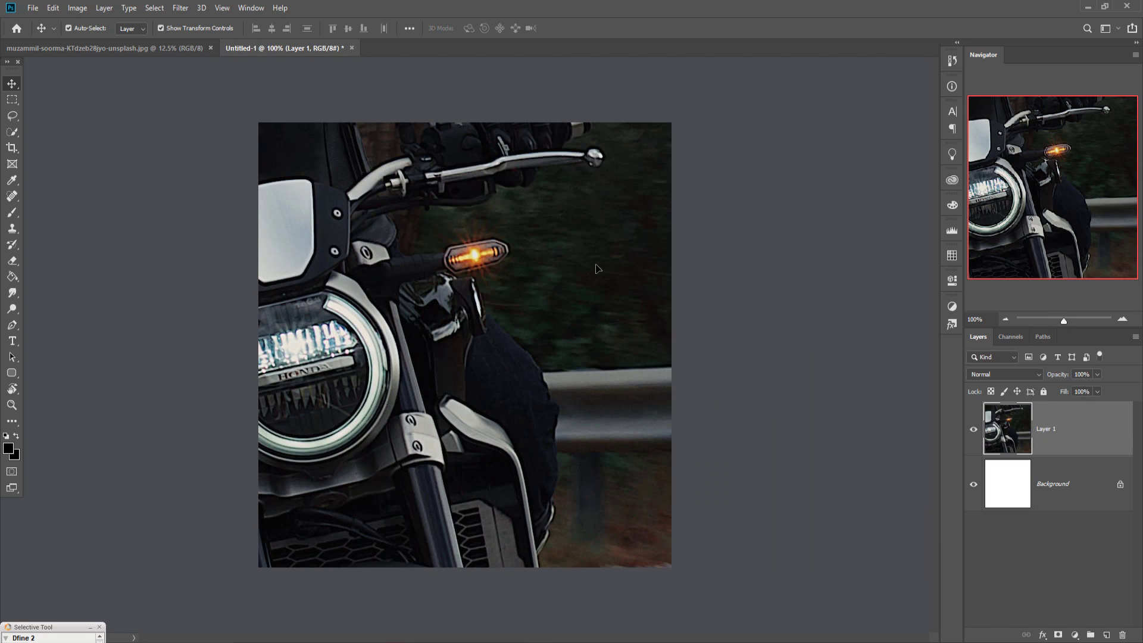
Step: Scale the motorcycle layer to about 11.91% so it spans the canvas width, aligned with the canvas's lower edge
{"action": "key", "text": "ctrl+minus"}
{"action": "key", "text": "ctrl+minus"}
{"action": "key", "text": "ctrl+minus"}
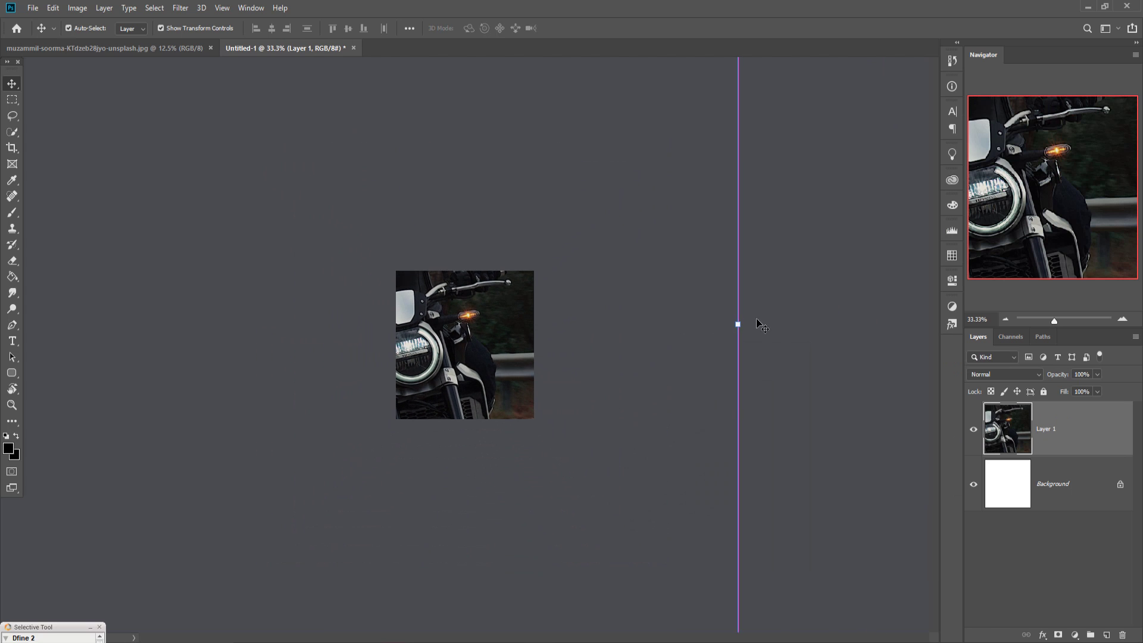
{"action": "left_click_drag", "start_coordinate": [738, 325], "coordinate": [577, 309]}
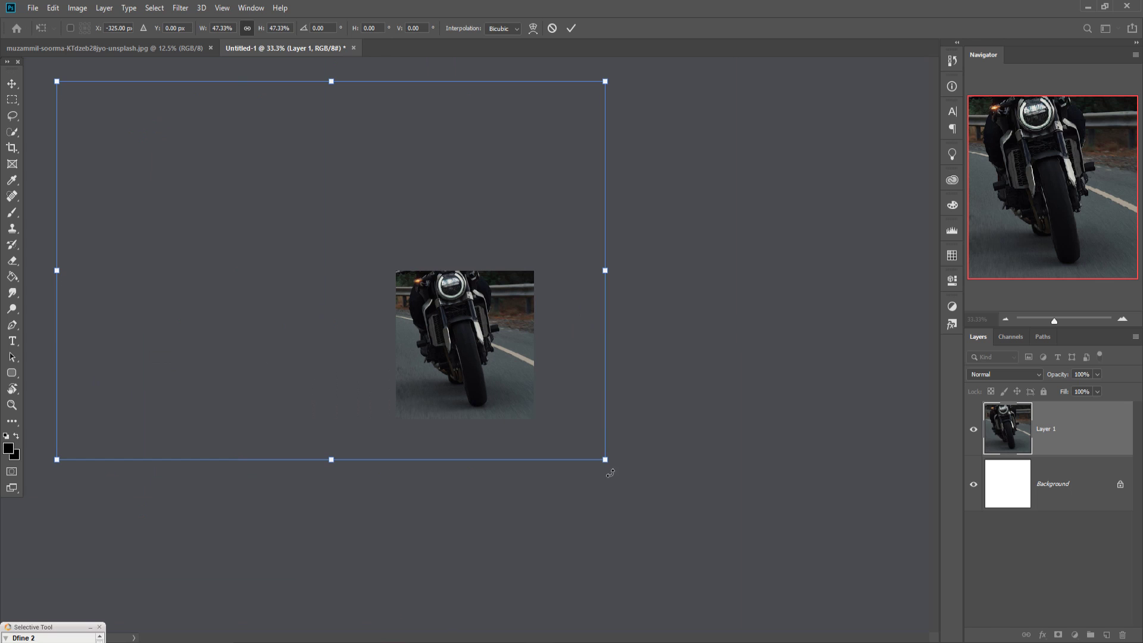
{"action": "left_click_drag", "start_coordinate": [607, 468], "coordinate": [290, 356]}
{"action": "left_click_drag", "start_coordinate": [236, 238], "coordinate": [435, 397]}
{"action": "left_click_drag", "start_coordinate": [401, 245], "coordinate": [401, 316]}
{"action": "left_click_drag", "start_coordinate": [450, 346], "coordinate": [499, 329]}
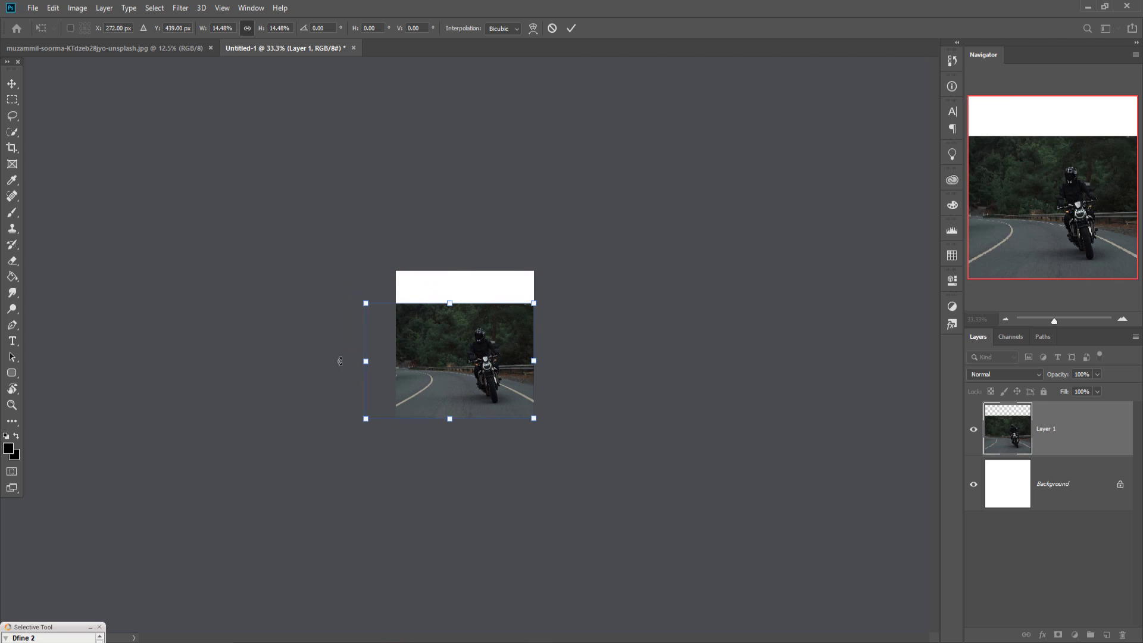
{"action": "left_click_drag", "start_coordinate": [374, 370], "coordinate": [443, 389]}
{"action": "left_click_drag", "start_coordinate": [380, 372], "coordinate": [422, 387]}
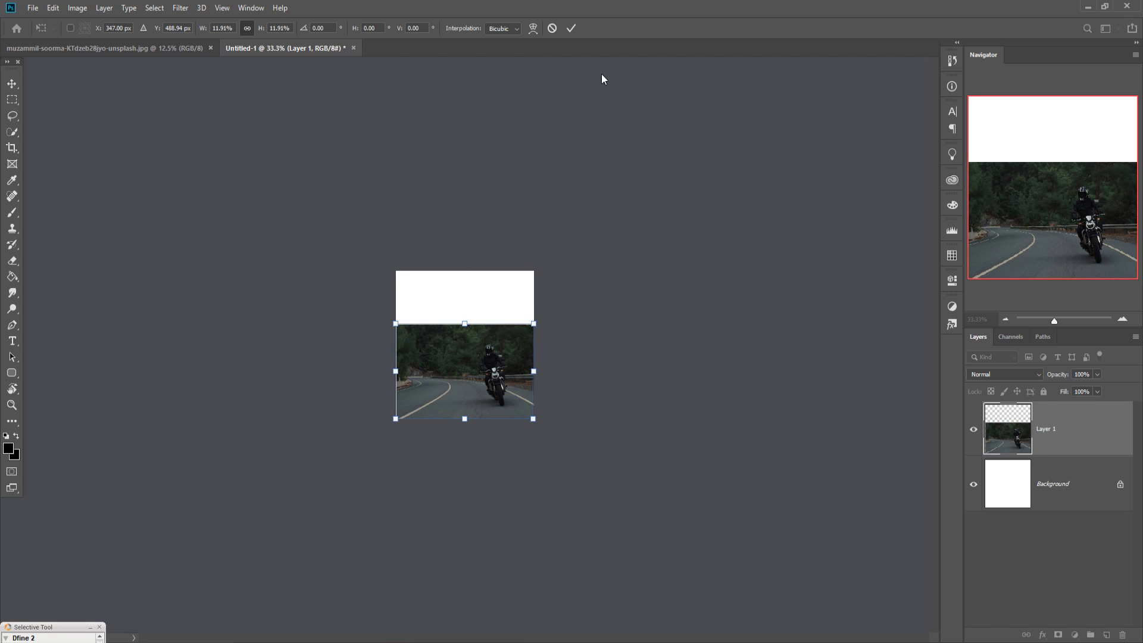
{"action": "left_click", "coordinate": [572, 29]}
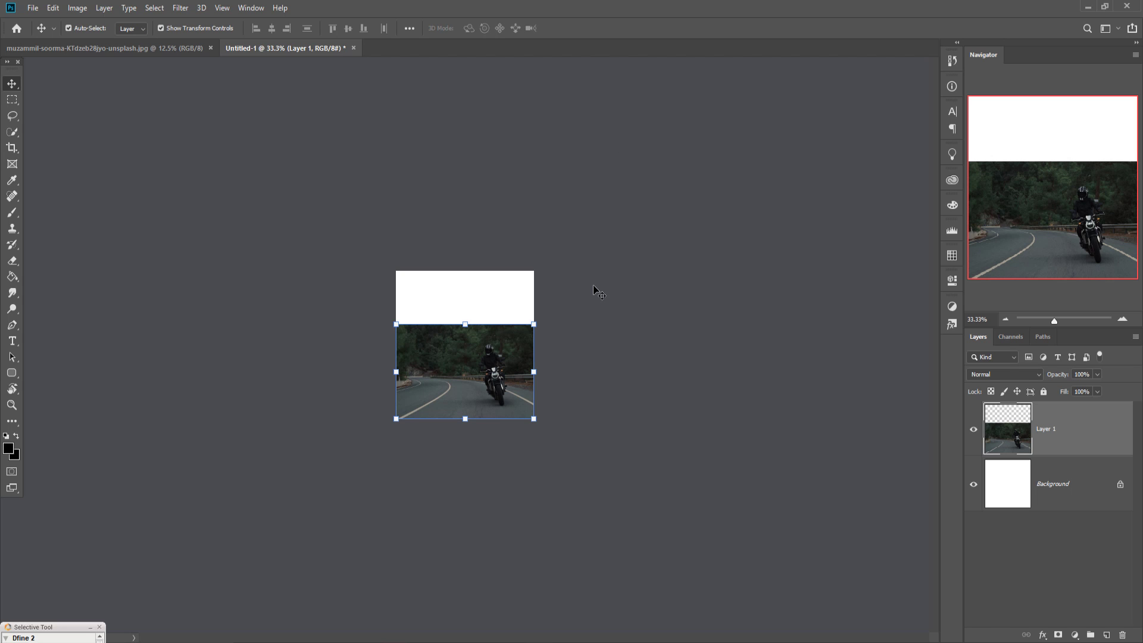
Step: Start a Pen tool path along the motorcycle's underside, tracing around the front tire and the rear wheel
{"action": "key", "text": "ctrl+1"}
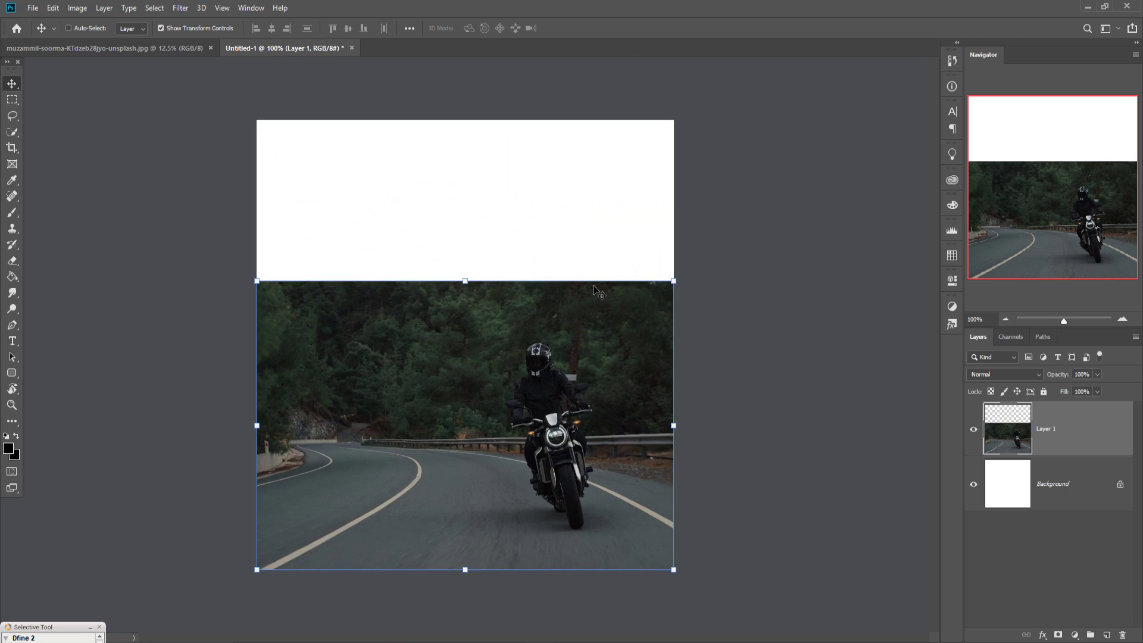
{"action": "key", "text": "ctrl+plus"}
{"action": "key", "text": "ctrl+plus"}
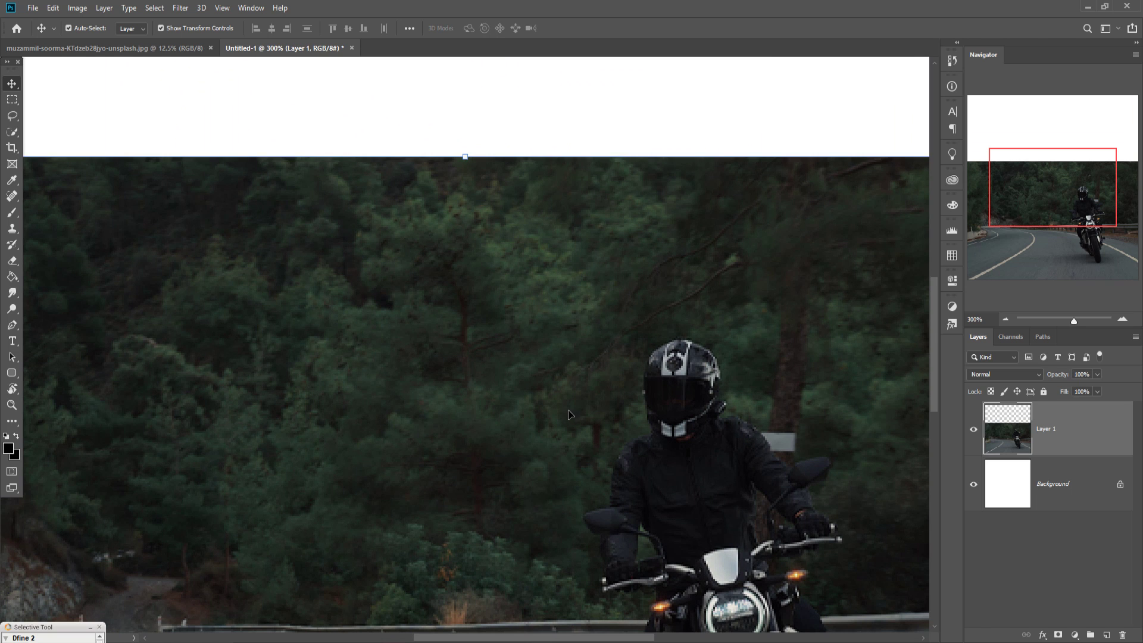
{"action": "left_click_drag", "start_coordinate": [572, 459], "coordinate": [476, 153]}
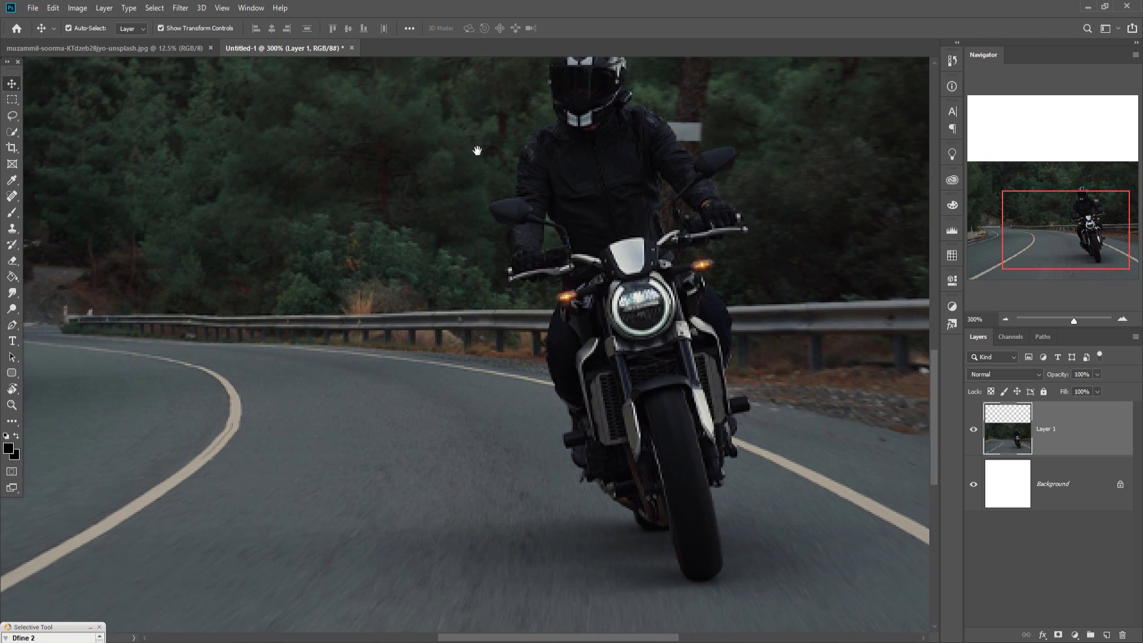
{"action": "left_click_drag", "start_coordinate": [590, 381], "coordinate": [539, 357]}
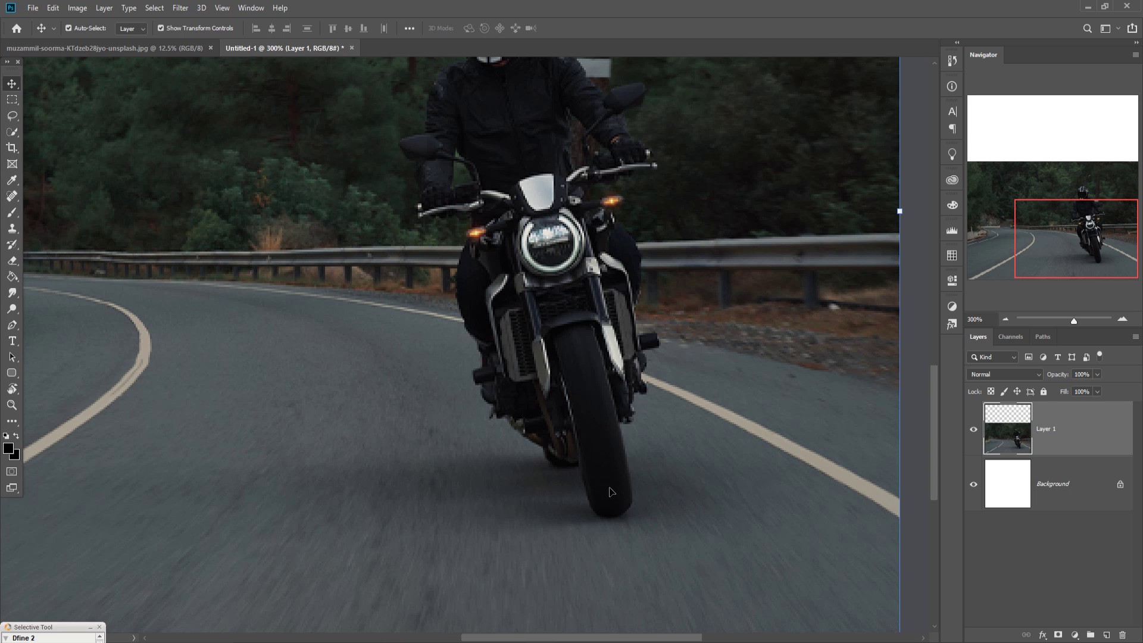
{"action": "left_click", "coordinate": [12, 325]}
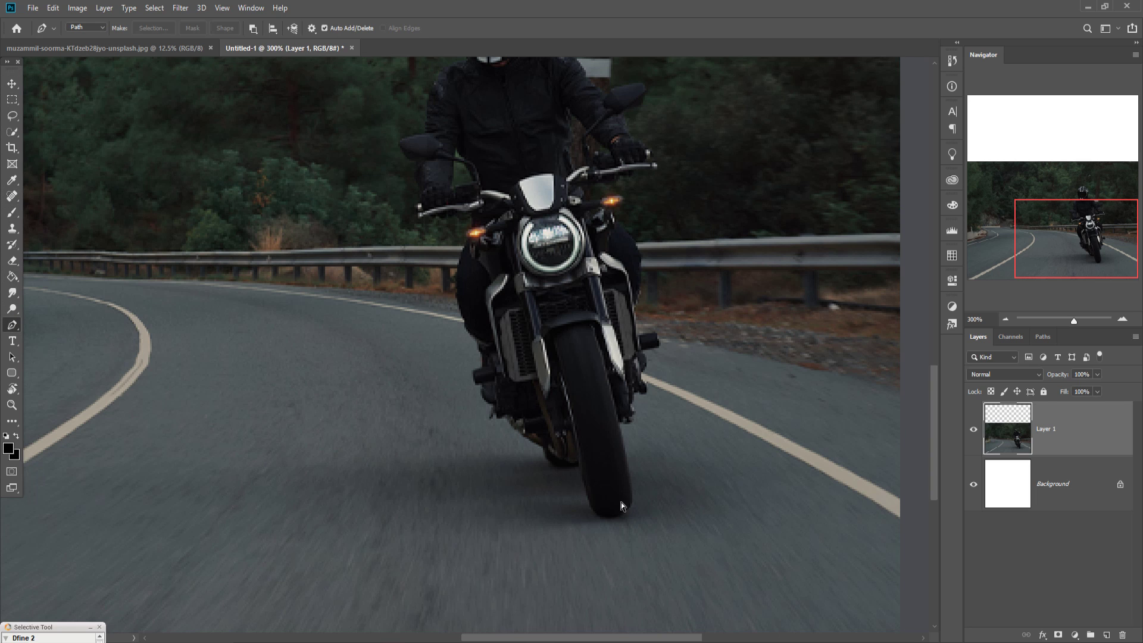
{"action": "key", "text": "ctrl+plus"}
{"action": "key", "text": "ctrl+plus"}
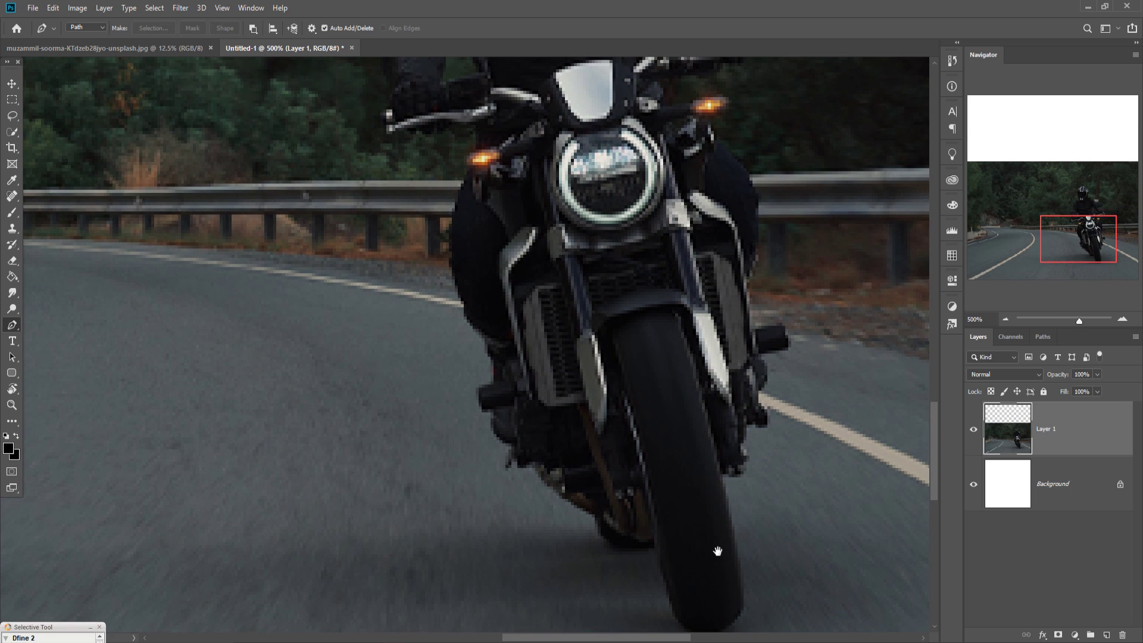
{"action": "left_click_drag", "start_coordinate": [717, 551], "coordinate": [550, 298]}
{"action": "key", "text": "ctrl+plus"}
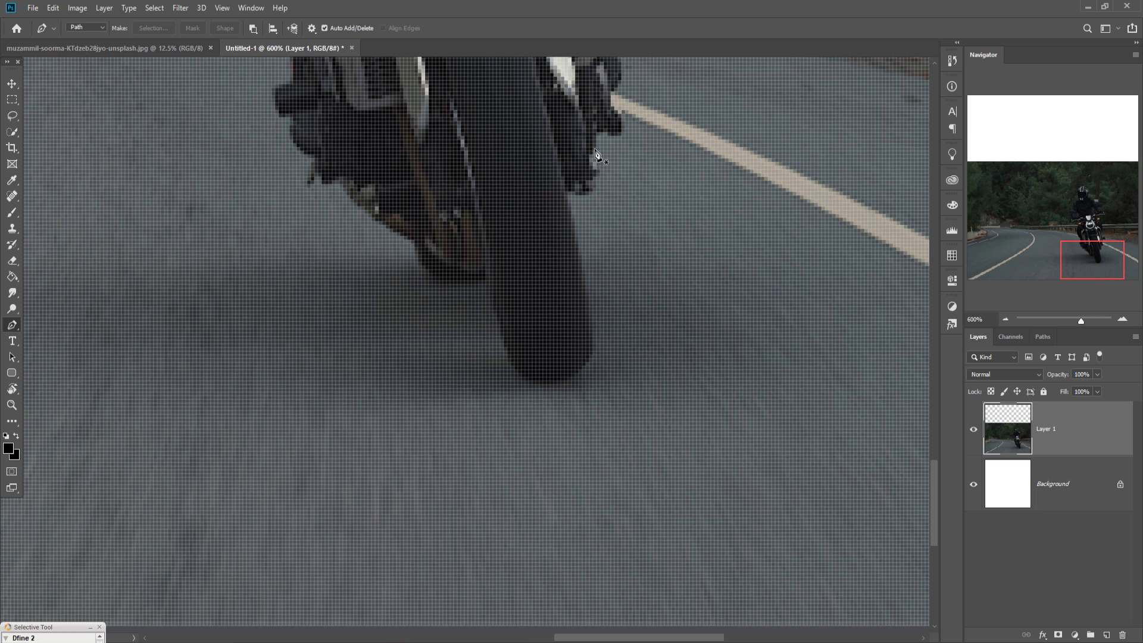
{"action": "mouse_move", "coordinate": [594, 147]}
{"action": "left_mouse_down"}
{"action": "mouse_move", "coordinate": [567, 197]}
{"action": "mouse_move", "coordinate": [586, 276]}
{"action": "mouse_move", "coordinate": [559, 389]}
{"action": "mouse_move", "coordinate": [487, 282]}
{"action": "mouse_move", "coordinate": [377, 223]}
{"action": "left_mouse_up"}
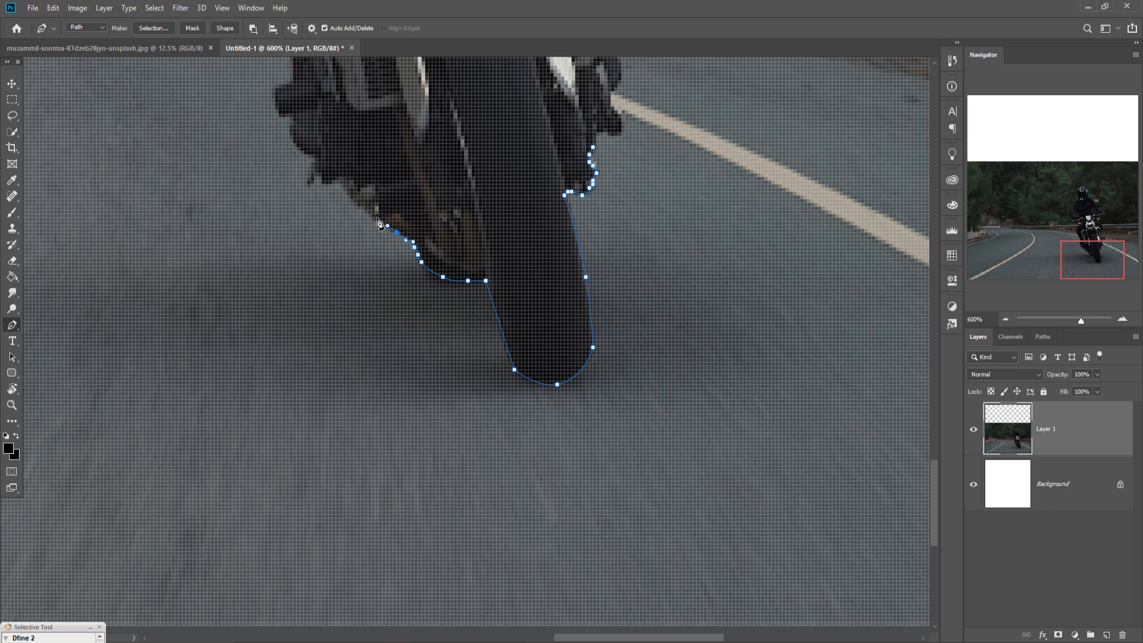
Step: Continue the path up the left side of the motorcycle, past the leg and turn signal to the handlebar
{"action": "left_click", "coordinate": [377, 220]}
{"action": "left_click", "coordinate": [282, 116]}
{"action": "left_click_drag", "start_coordinate": [285, 116], "coordinate": [299, 377]}
{"action": "left_click", "coordinate": [284, 271]}
{"action": "left_click", "coordinate": [264, 170]}
{"action": "left_click_drag", "start_coordinate": [263, 166], "coordinate": [323, 455]}
{"action": "left_click", "coordinate": [352, 336]}
{"action": "left_click", "coordinate": [259, 348]}
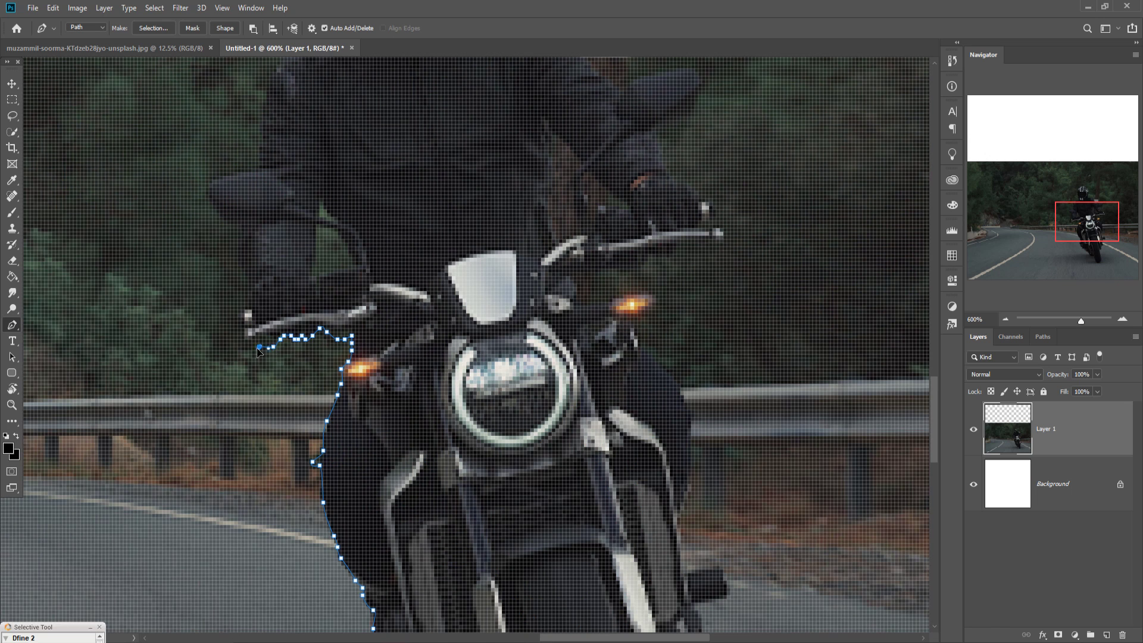
Step: Extend the path around the left handlebar end, mirror and arm, then over the rider's helmet
{"action": "left_click", "coordinate": [239, 258]}
{"action": "left_click", "coordinate": [206, 191]}
{"action": "left_click_drag", "start_coordinate": [208, 194], "coordinate": [290, 485]}
{"action": "left_click", "coordinate": [414, 320]}
{"action": "left_click", "coordinate": [410, 204]}
{"action": "left_click", "coordinate": [471, 126]}
{"action": "left_click", "coordinate": [560, 175]}
{"action": "left_click", "coordinate": [571, 287]}
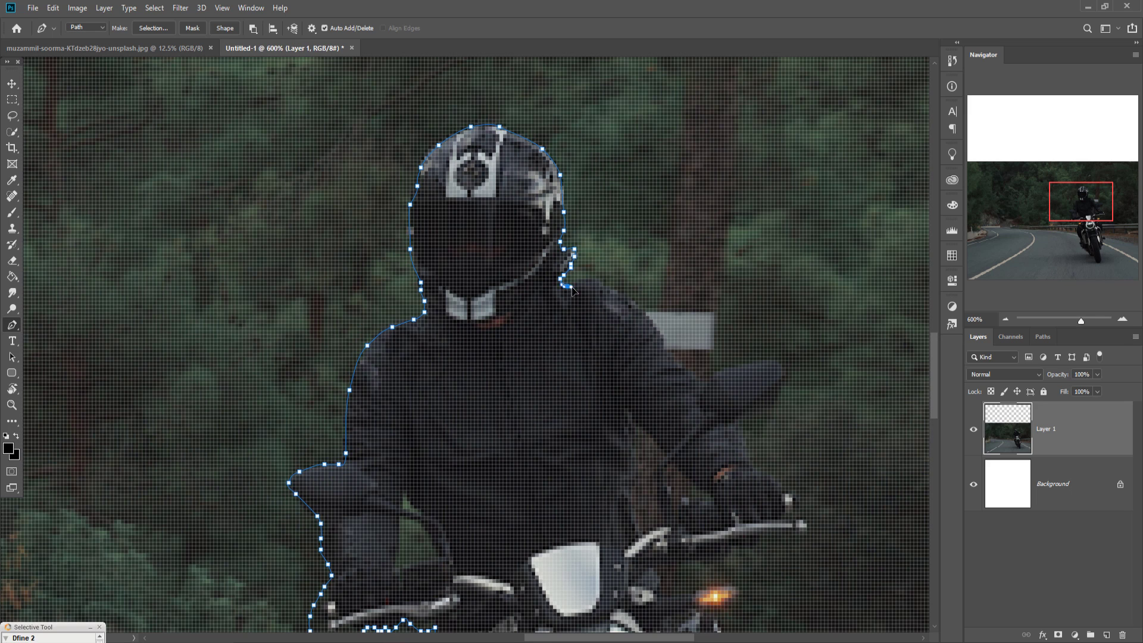
Step: Trace the path along the right shoulder, mirror, hand and handlebar, down around the right turn signal
{"action": "left_click", "coordinate": [664, 338]}
{"action": "left_click", "coordinate": [781, 364]}
{"action": "left_click", "coordinate": [743, 416]}
{"action": "left_click", "coordinate": [796, 497]}
{"action": "left_click", "coordinate": [807, 527]}
{"action": "left_click_drag", "start_coordinate": [764, 538], "coordinate": [708, 270]}
{"action": "left_click", "coordinate": [683, 325]}
{"action": "left_click_drag", "start_coordinate": [669, 373], "coordinate": [681, 382]}
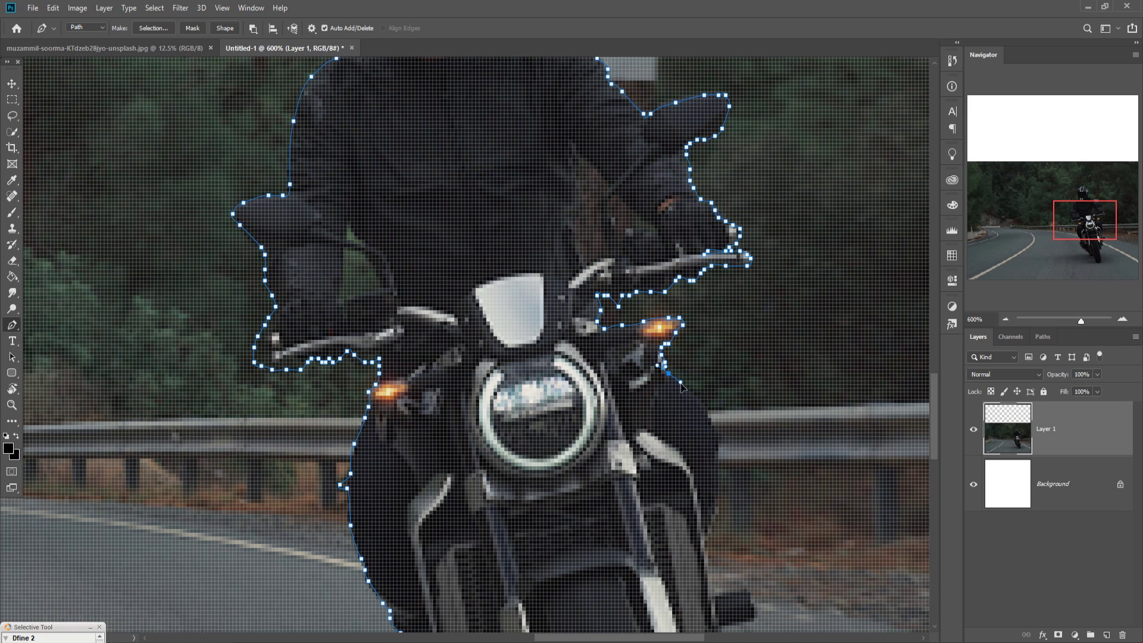
Step: Complete the path down the motorcycle's right side past the leg and footpeg, closing it at the starting point
{"action": "left_click", "coordinate": [708, 404]}
{"action": "left_click", "coordinate": [721, 479]}
{"action": "left_click", "coordinate": [749, 610]}
{"action": "left_click_drag", "start_coordinate": [723, 628], "coordinate": [694, 301]}
{"action": "left_click", "coordinate": [681, 420]}
{"action": "left_click", "coordinate": [679, 604]}
Step: Convert the rider path into a new anti-aliased selection with a feather radius of 0 pixels
{"action": "key", "text": "ctrl+0"}
{"action": "right_click", "coordinate": [559, 404]}
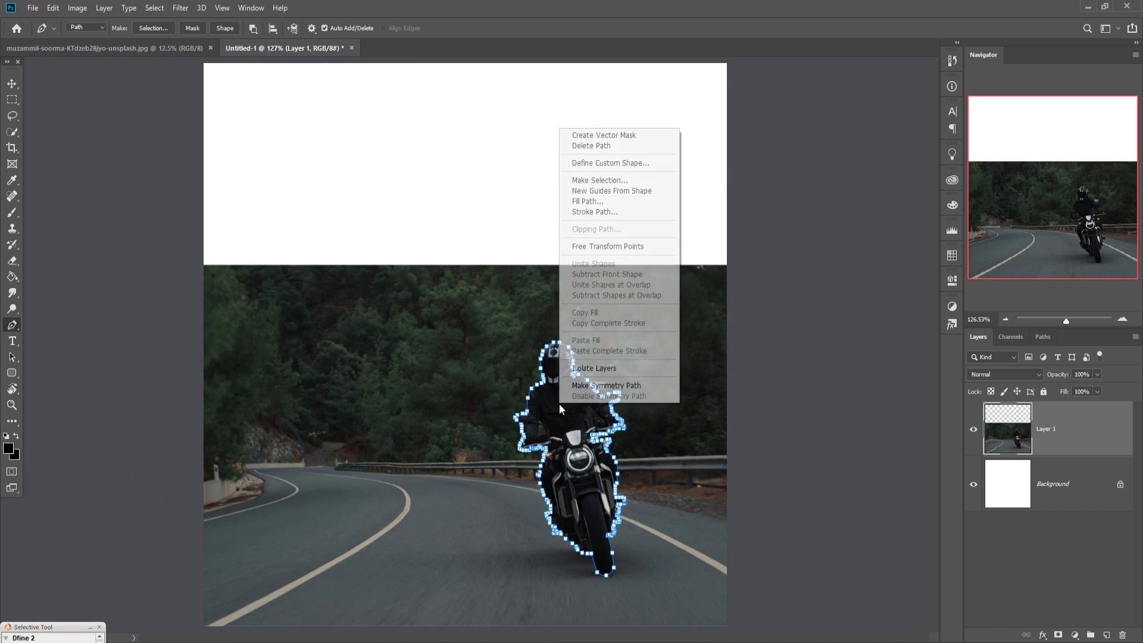
{"action": "left_click", "coordinate": [596, 180]}
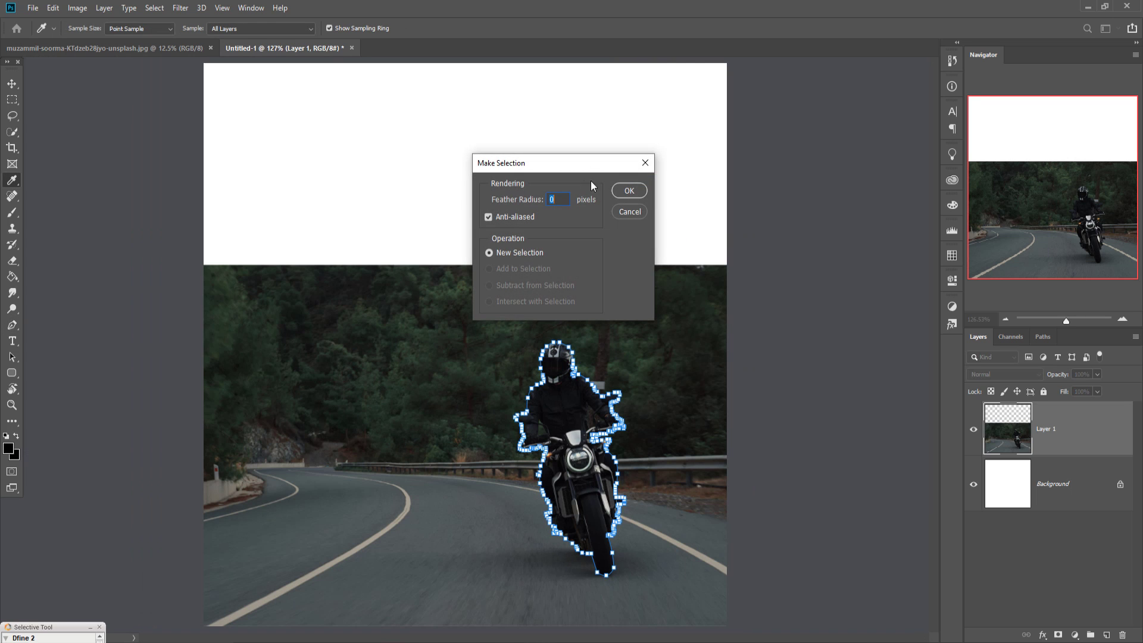
{"action": "left_click", "coordinate": [629, 190]}
{"action": "key", "text": "ctrl+shift+i"}
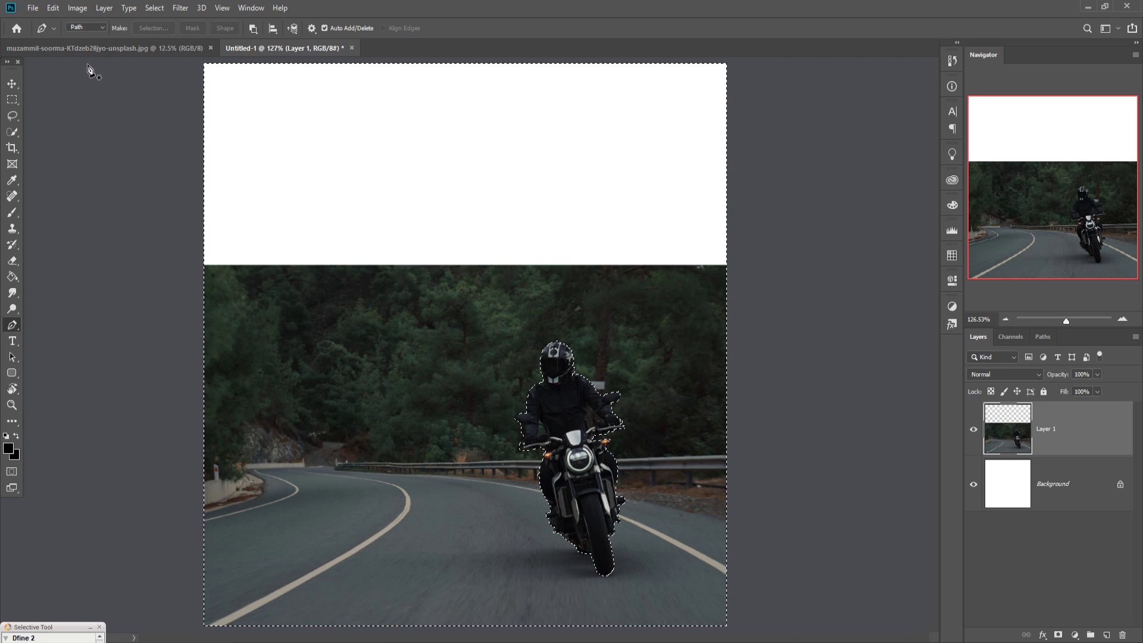
{"action": "left_click", "coordinate": [154, 8]}
{"action": "left_click", "coordinate": [164, 57]}
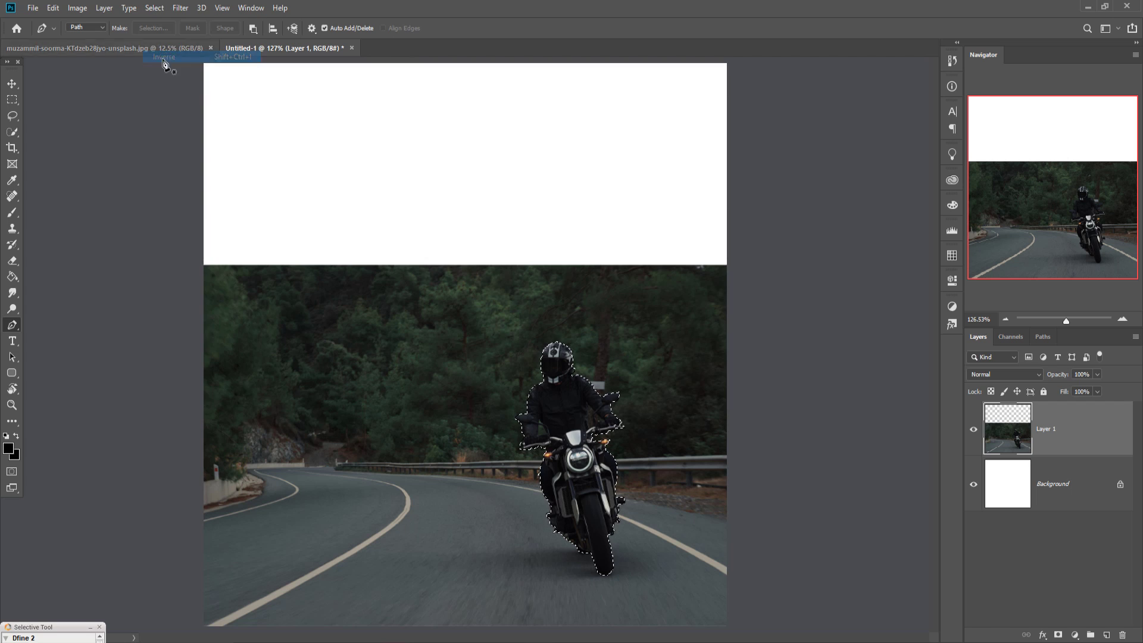
Step: Copy the selected rider and motorcycle and paste them as a new layer, keeping the original photo layer visible
{"action": "left_click", "coordinate": [53, 8]}
{"action": "left_click", "coordinate": [60, 94]}
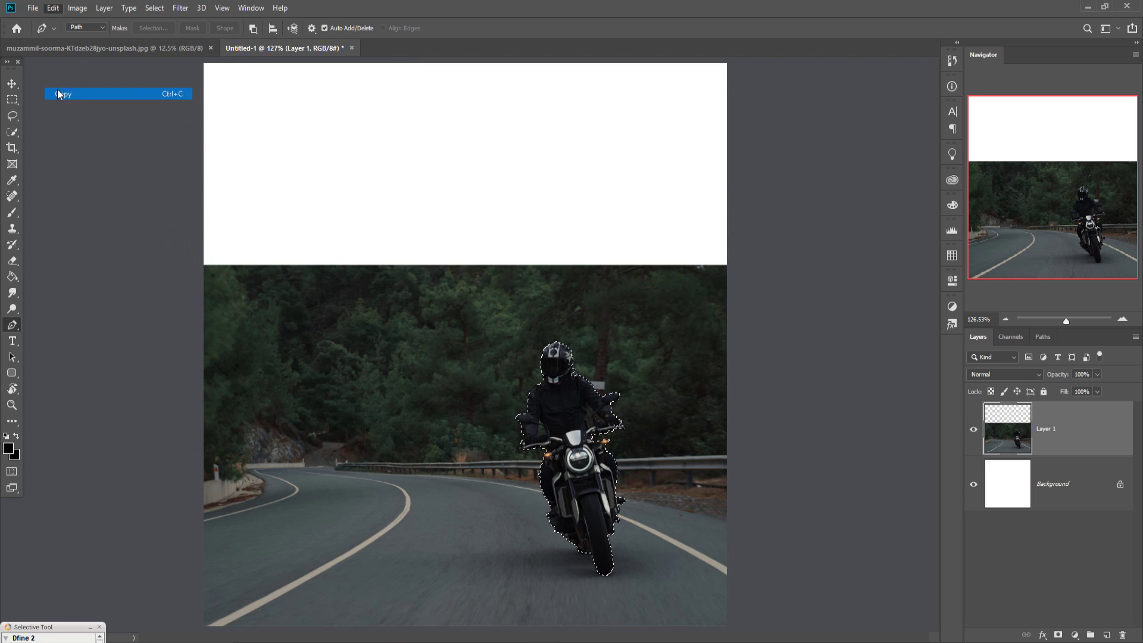
{"action": "left_click", "coordinate": [53, 8]}
{"action": "left_click", "coordinate": [65, 118]}
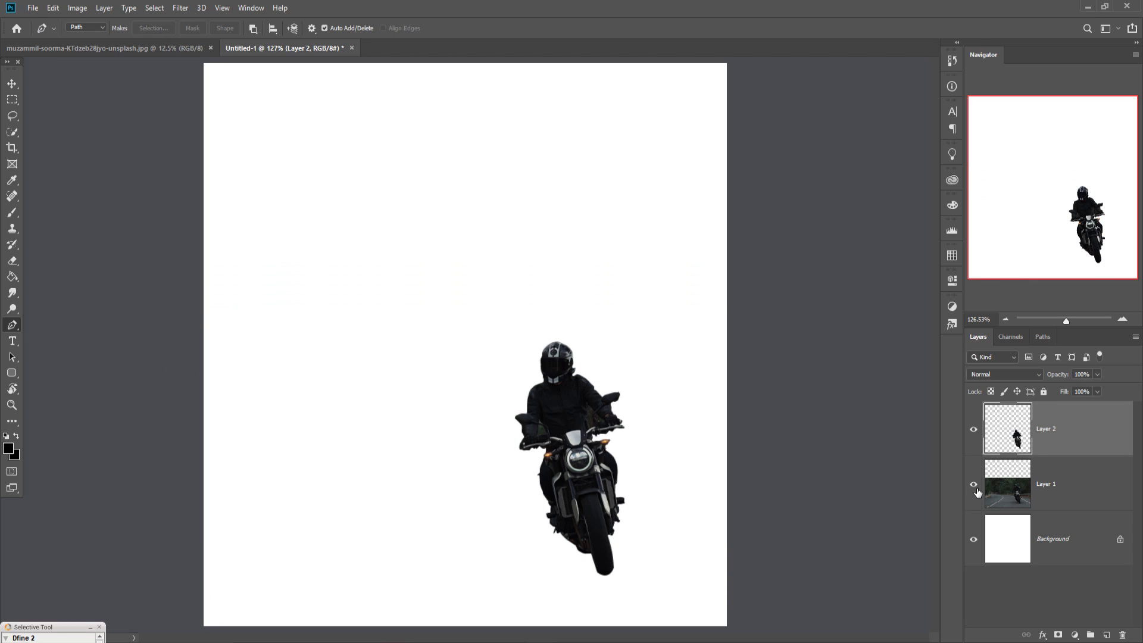
{"action": "left_click", "coordinate": [975, 487]}
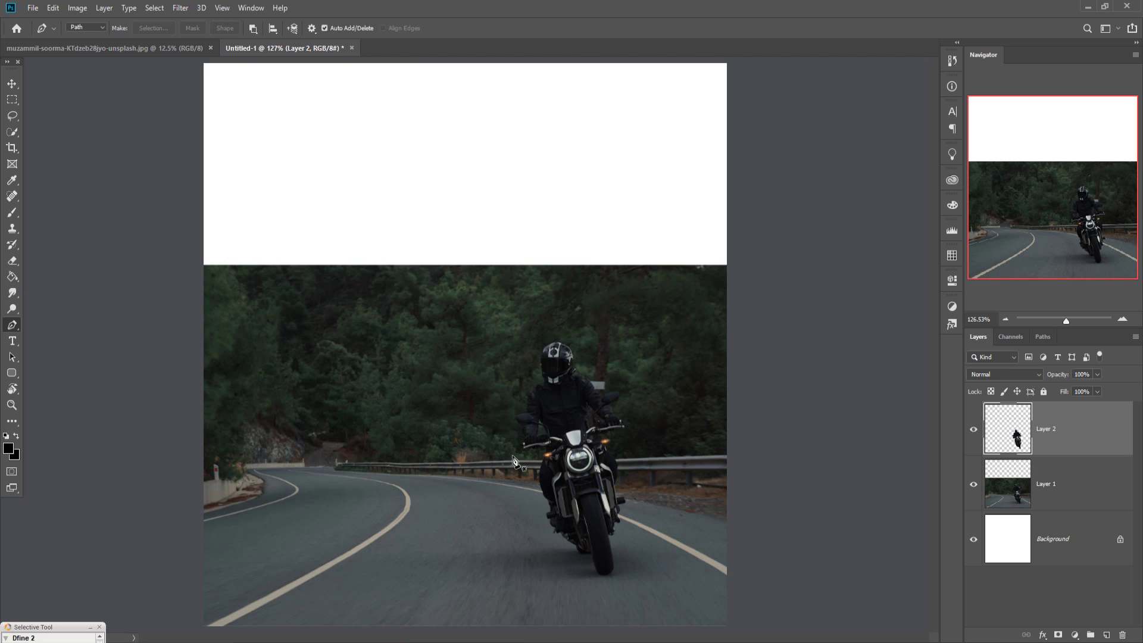
Step: Hide the original photo layer so that the cut-out rider's upper body shows against the white background
{"action": "key", "text": "ctrl+plus"}
{"action": "key", "text": "ctrl+plus"}
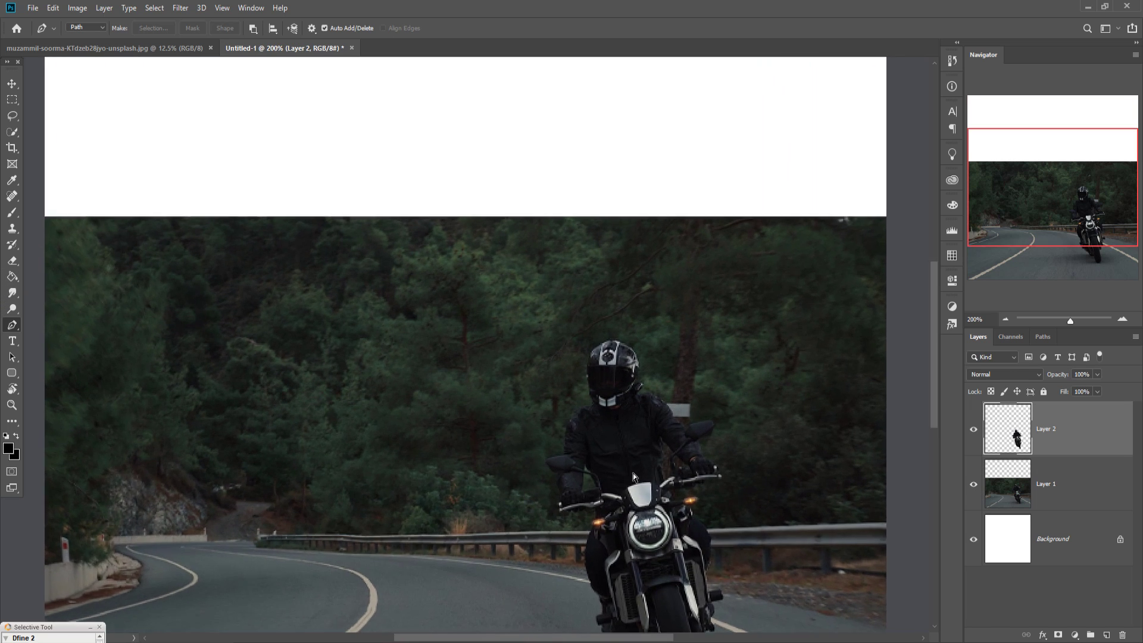
{"action": "key", "text": "ctrl+plus"}
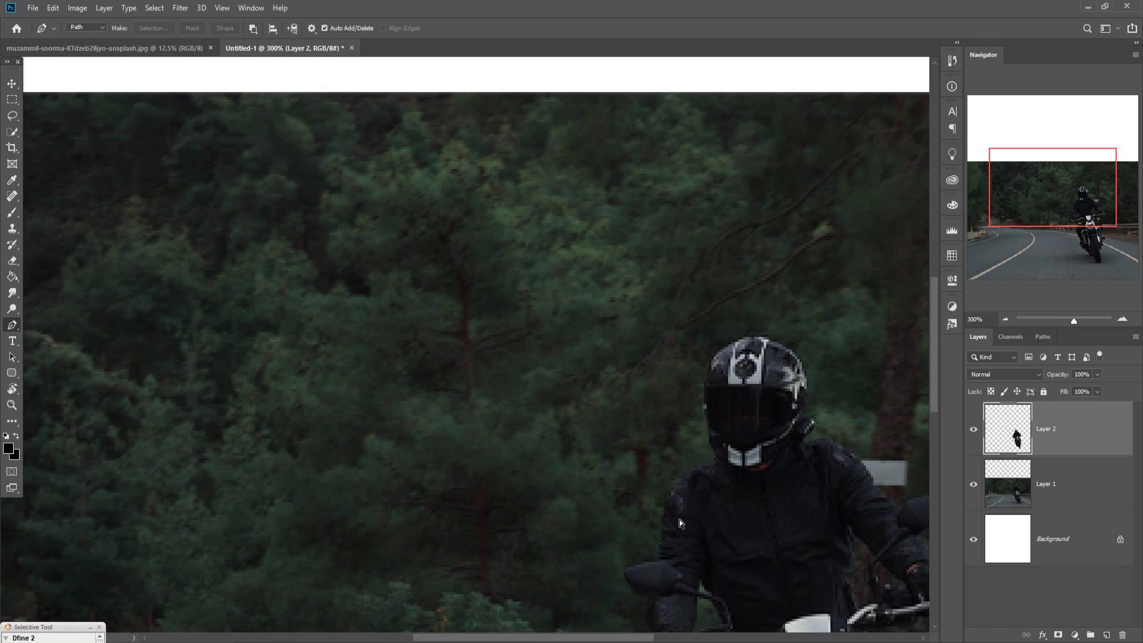
{"action": "left_click_drag", "start_coordinate": [762, 545], "coordinate": [409, 327]}
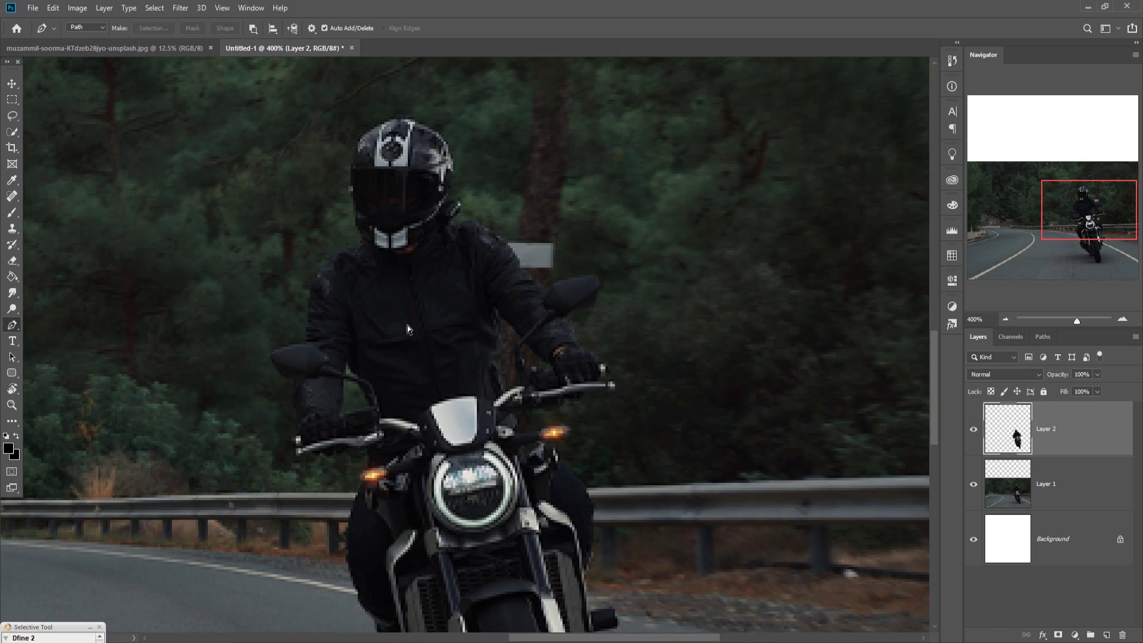
{"action": "key", "text": "ctrl+plus"}
{"action": "key", "text": "ctrl+plus"}
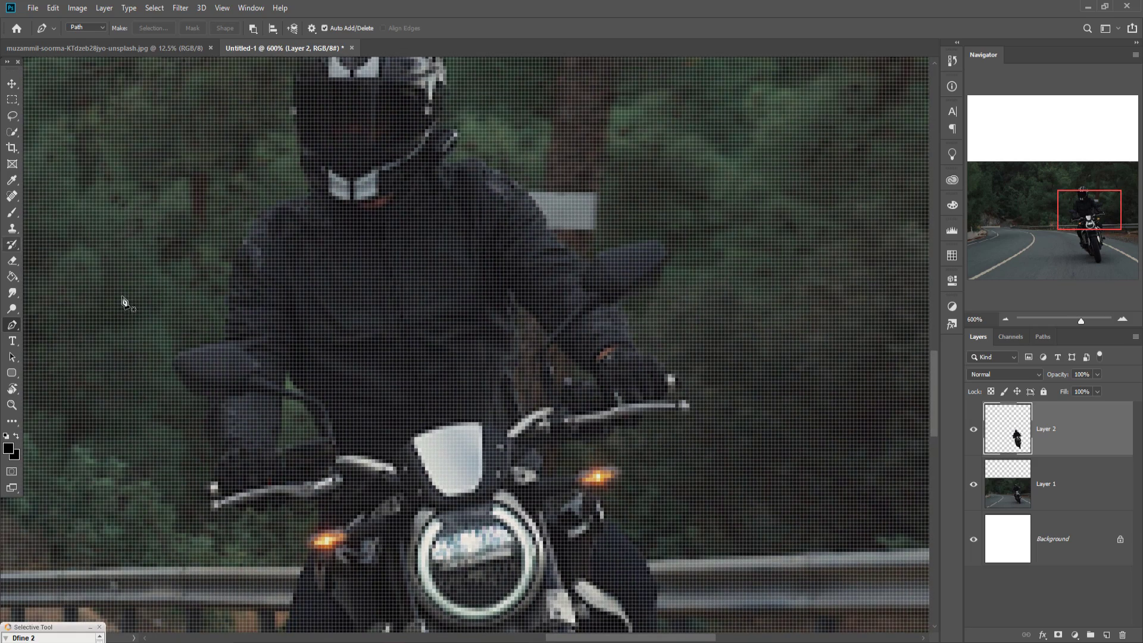
{"action": "left_click", "coordinate": [974, 484]}
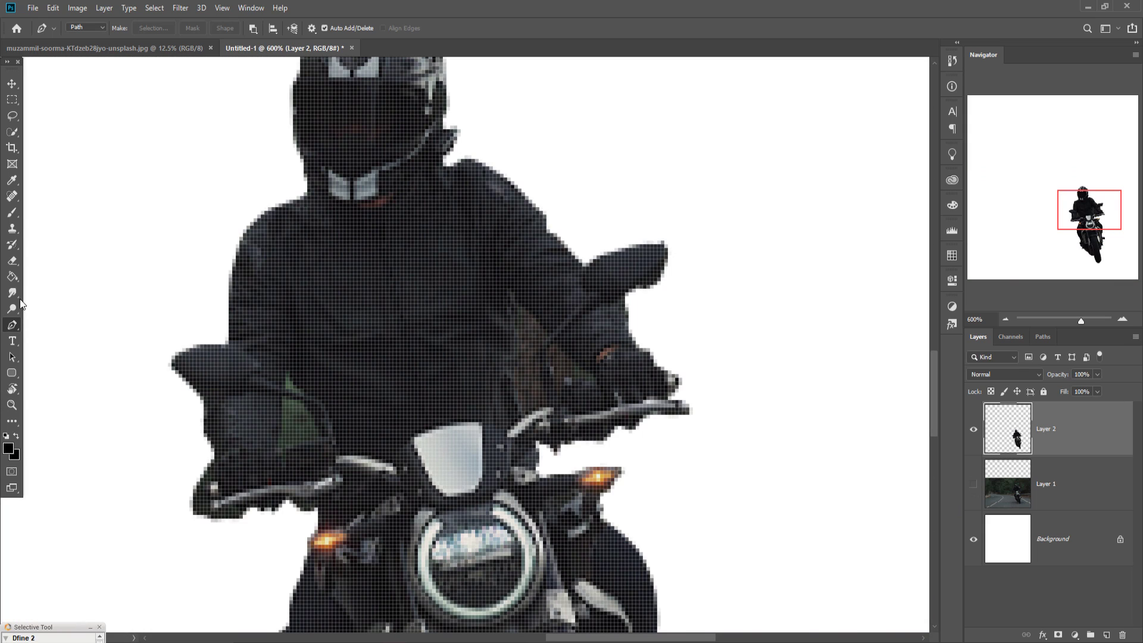
Step: Lasso and delete the leftover background in the gaps between the rider's torso, mirror stem and the arm on the image's right
{"action": "left_click", "coordinate": [12, 116]}
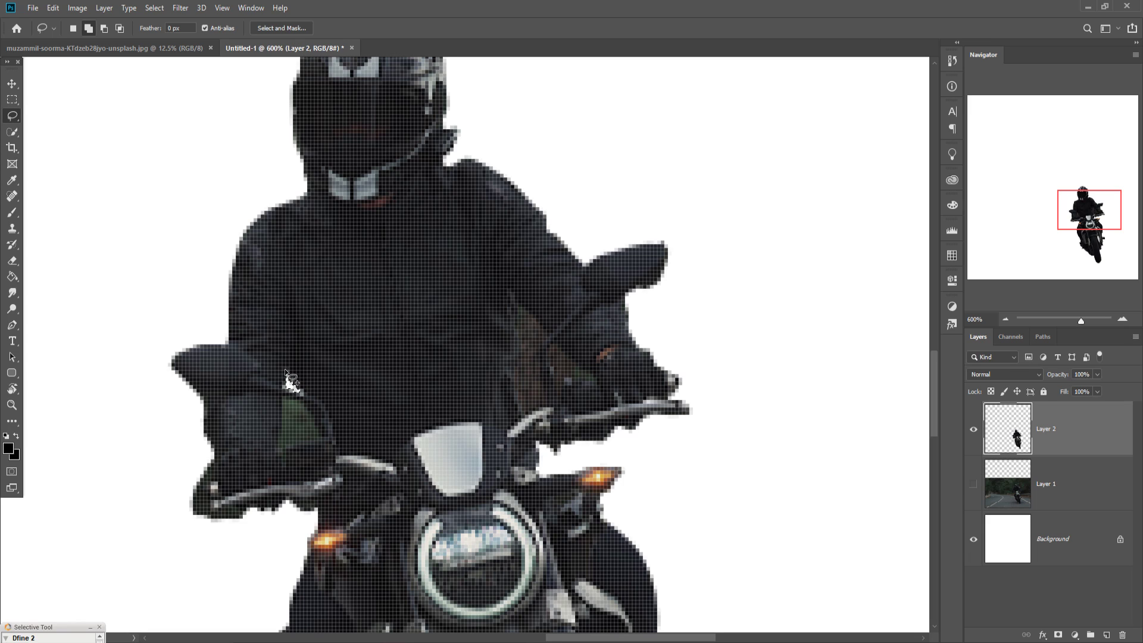
{"action": "left_click_drag", "start_coordinate": [510, 291], "coordinate": [511, 303]}
{"action": "mouse_move", "coordinate": [513, 366]}
{"action": "left_mouse_down"}
{"action": "mouse_move", "coordinate": [525, 413]}
{"action": "mouse_move", "coordinate": [545, 382]}
{"action": "left_mouse_up"}
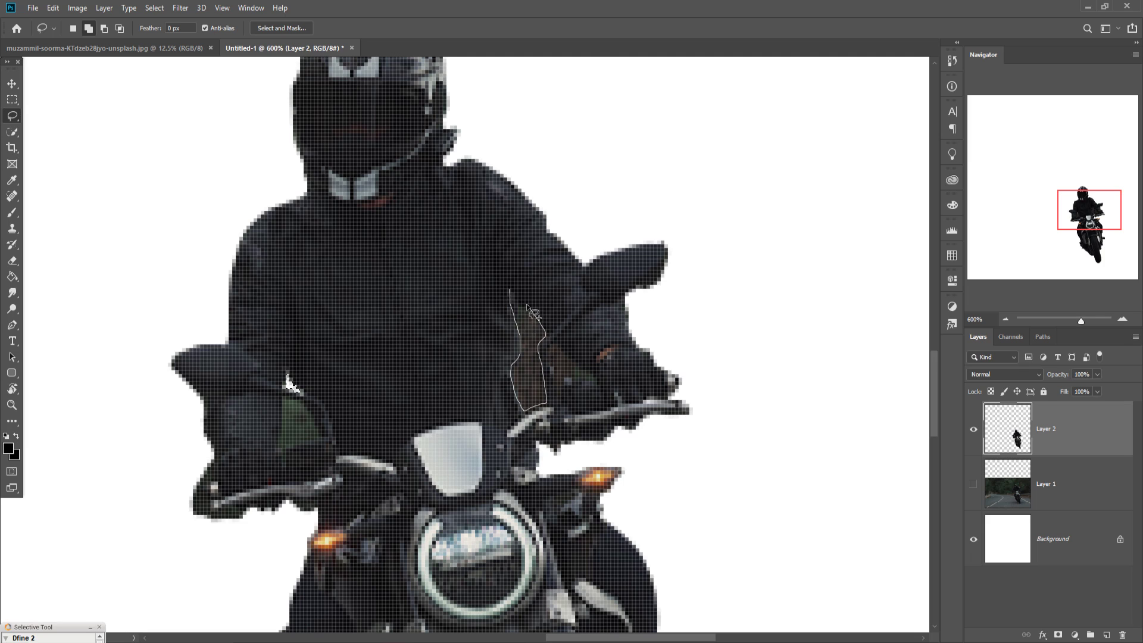
{"action": "key", "text": "Delete"}
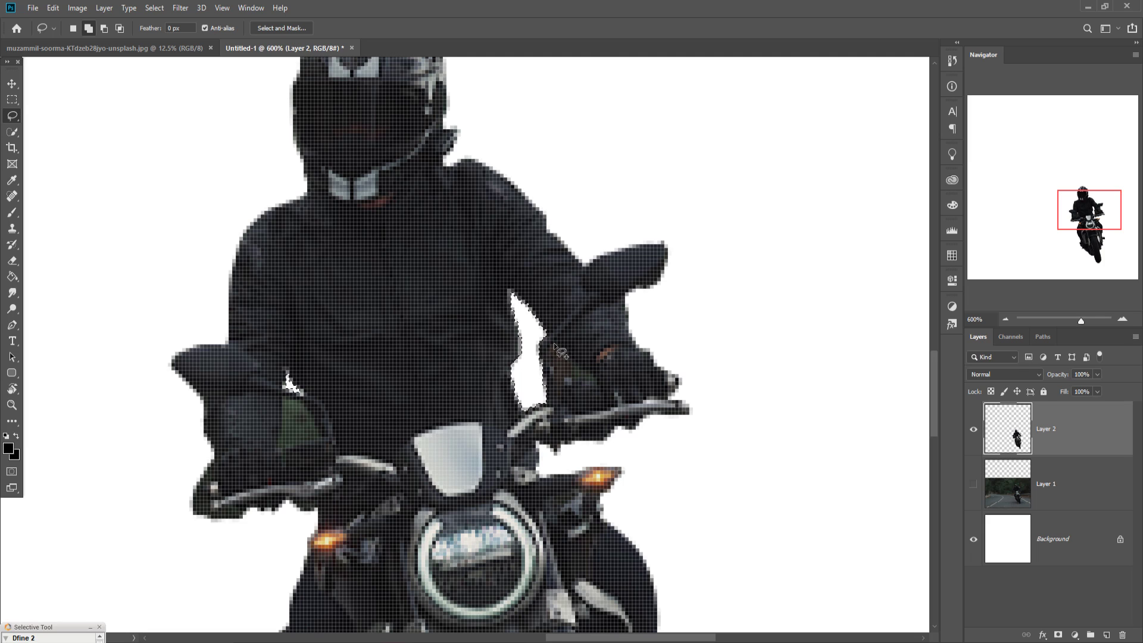
{"action": "left_click_drag", "start_coordinate": [551, 344], "coordinate": [552, 359]}
{"action": "left_click_drag", "start_coordinate": [567, 355], "coordinate": [552, 346]}
{"action": "key", "text": "Delete"}
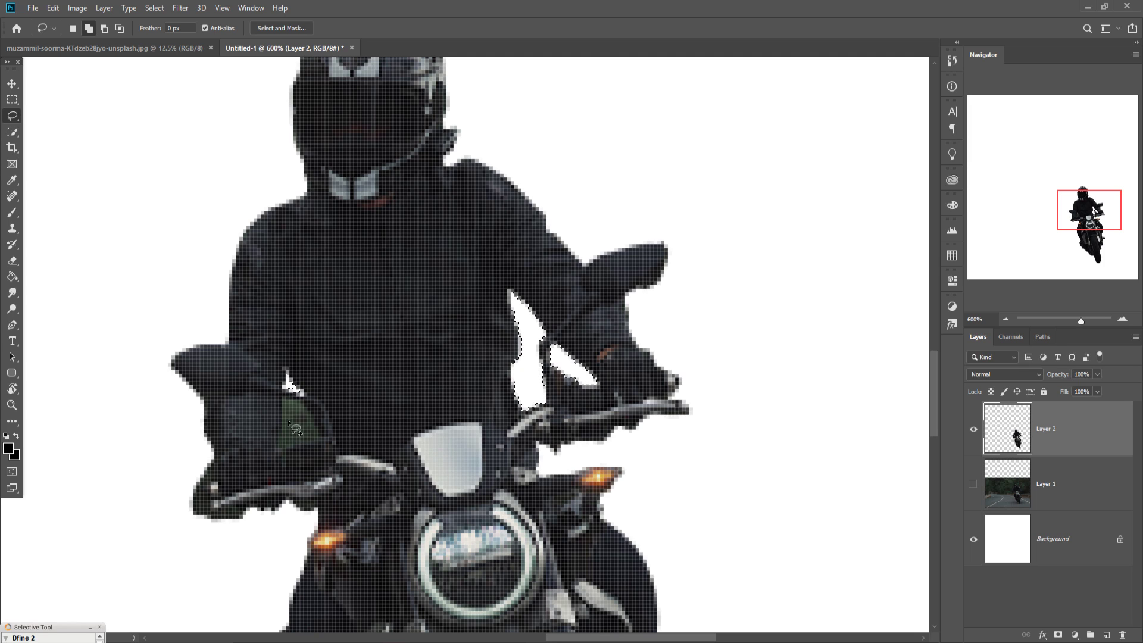
Step: Lasso and delete the green background remnant between the rider's torso and the arm on the image's left
{"action": "left_click_drag", "start_coordinate": [281, 396], "coordinate": [290, 399]}
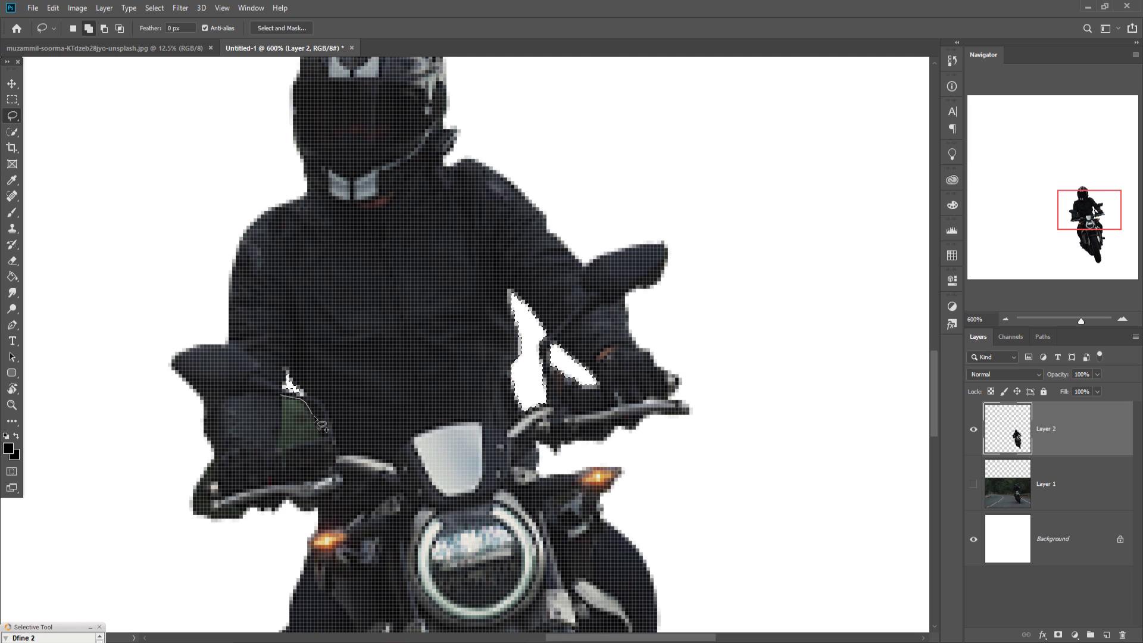
{"action": "left_click_drag", "start_coordinate": [328, 443], "coordinate": [279, 450]}
{"action": "left_click_drag", "start_coordinate": [281, 400], "coordinate": [282, 399]}
{"action": "key", "text": "Delete"}
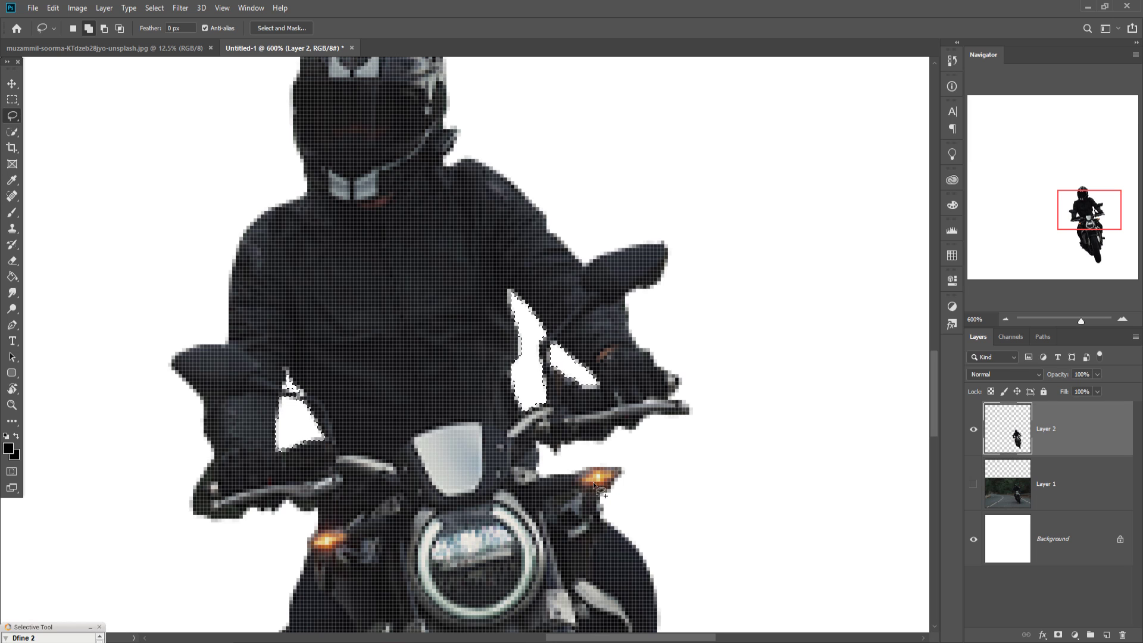
Step: Check the lower part of the cut-out motorcycle, deselect, and show the original photo layer again
{"action": "left_click_drag", "start_coordinate": [552, 523], "coordinate": [551, 217]}
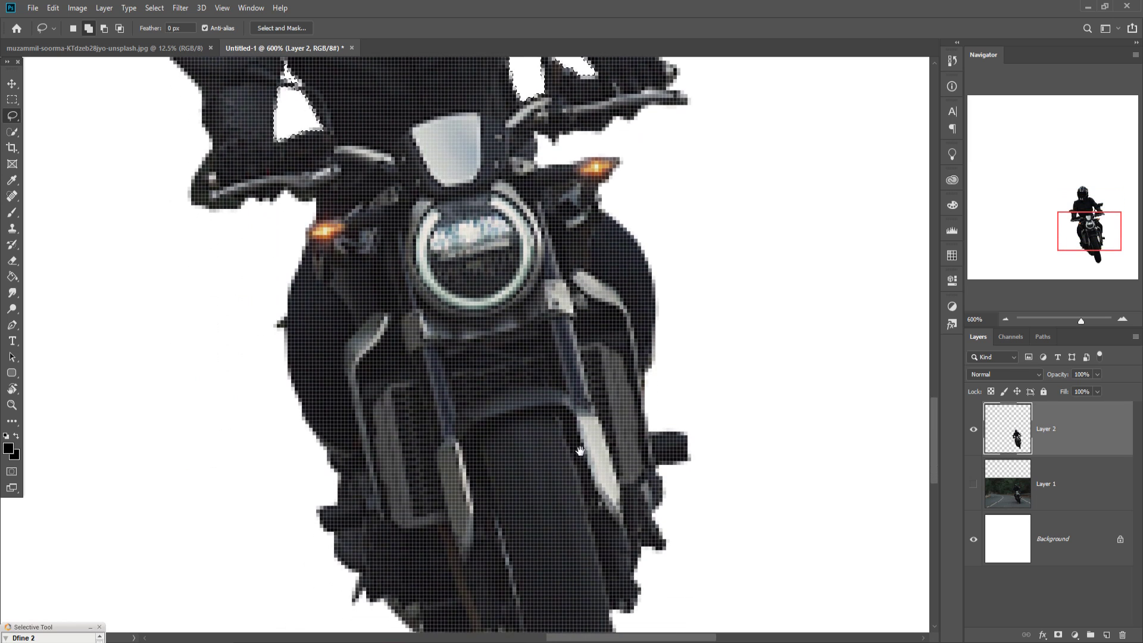
{"action": "left_click_drag", "start_coordinate": [580, 453], "coordinate": [563, 290]}
{"action": "left_click_drag", "start_coordinate": [561, 348], "coordinate": [566, 375]}
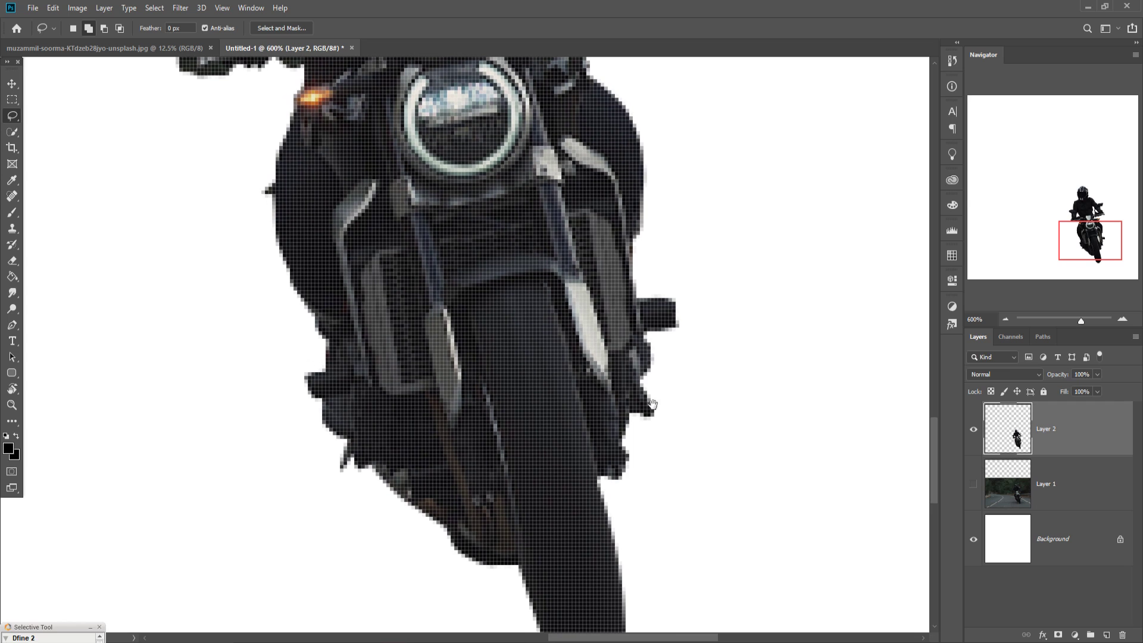
{"action": "key", "text": "ctrl+0"}
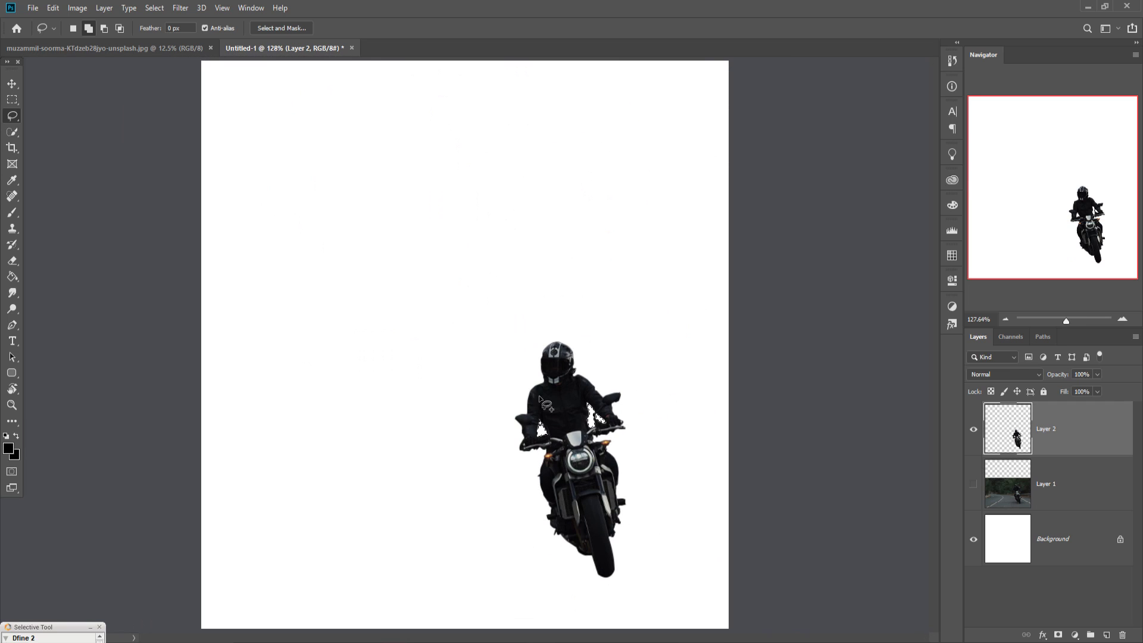
{"action": "left_click", "coordinate": [151, 7]}
{"action": "left_click", "coordinate": [161, 33]}
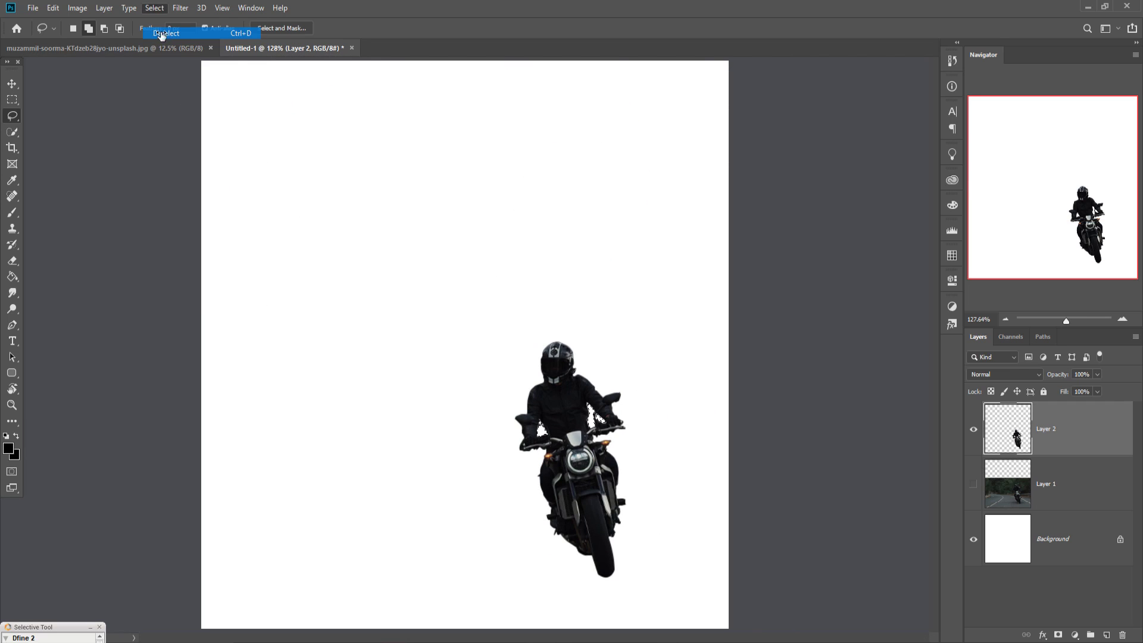
{"action": "left_click", "coordinate": [974, 484]}
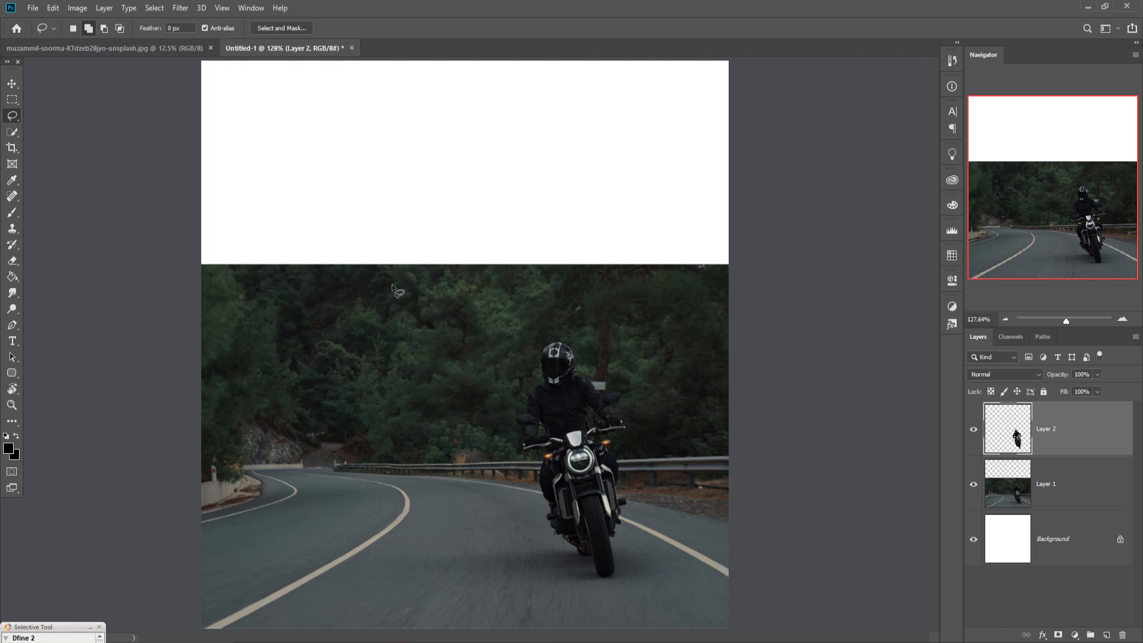
Step: Quick-select the whole rider and motorcycle on the cut-out layer, then hide that layer and make the original photo layer active
{"action": "left_click", "coordinate": [12, 132]}
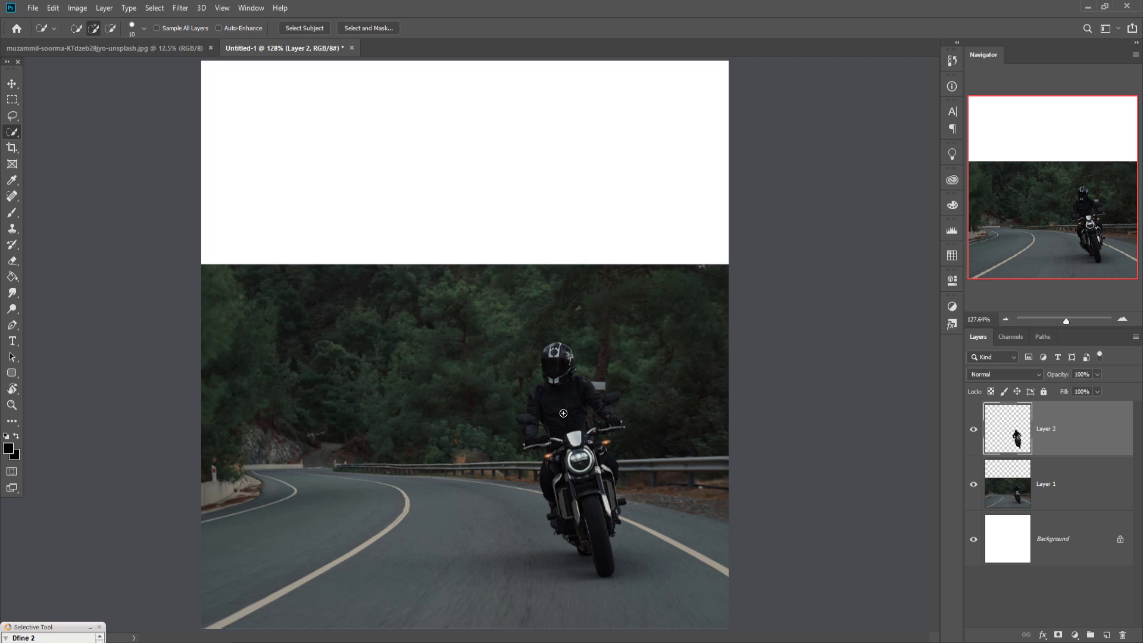
{"action": "mouse_move", "coordinate": [565, 349]}
{"action": "left_mouse_down"}
{"action": "mouse_move", "coordinate": [574, 448]}
{"action": "mouse_move", "coordinate": [600, 534]}
{"action": "mouse_move", "coordinate": [609, 496]}
{"action": "mouse_move", "coordinate": [584, 357]}
{"action": "mouse_move", "coordinate": [489, 454]}
{"action": "mouse_move", "coordinate": [551, 524]}
{"action": "mouse_move", "coordinate": [678, 436]}
{"action": "mouse_move", "coordinate": [671, 552]}
{"action": "mouse_move", "coordinate": [627, 427]}
{"action": "left_mouse_up"}
{"action": "left_click", "coordinate": [1006, 491]}
{"action": "left_click", "coordinate": [974, 429]}
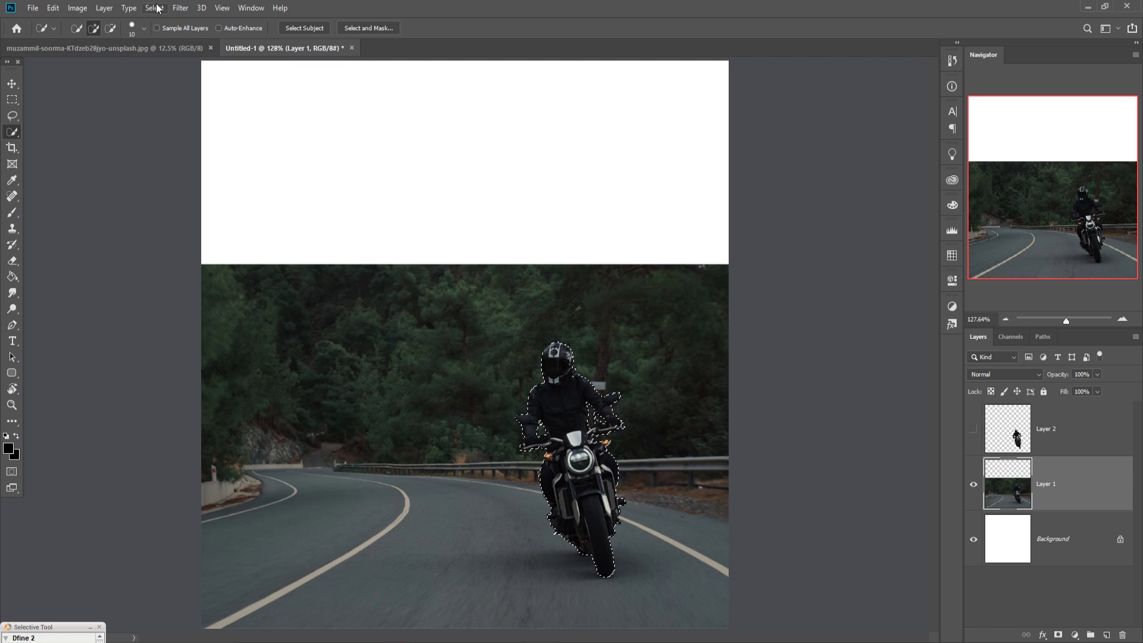
{"action": "left_click", "coordinate": [53, 8]}
{"action": "left_click", "coordinate": [66, 210]}
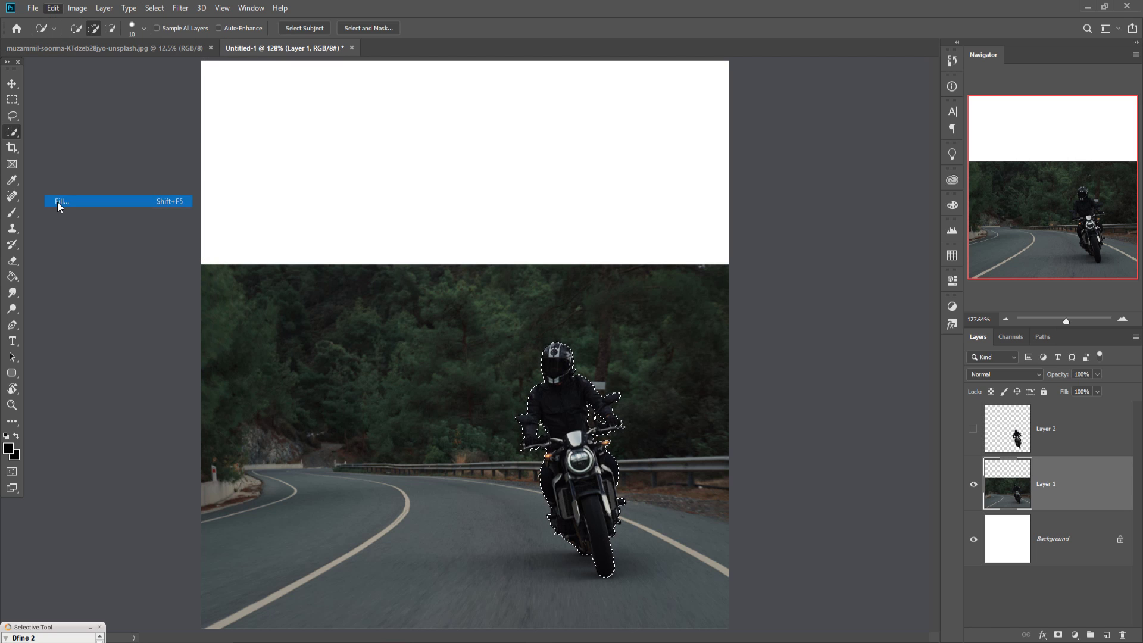
{"action": "left_click", "coordinate": [600, 174]}
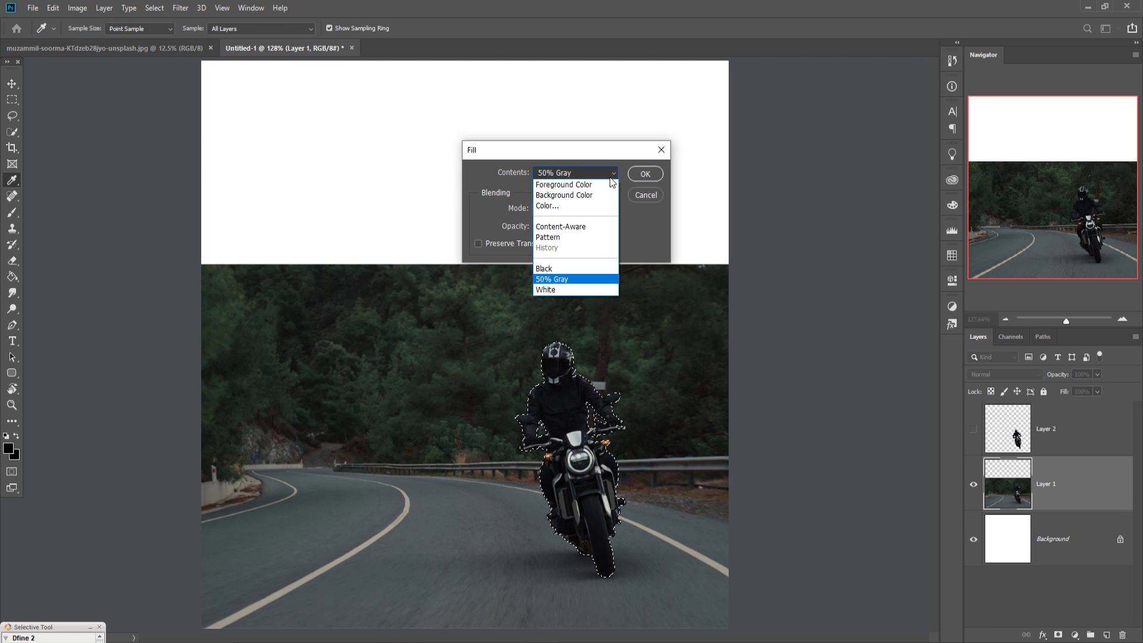
{"action": "left_click", "coordinate": [661, 153]}
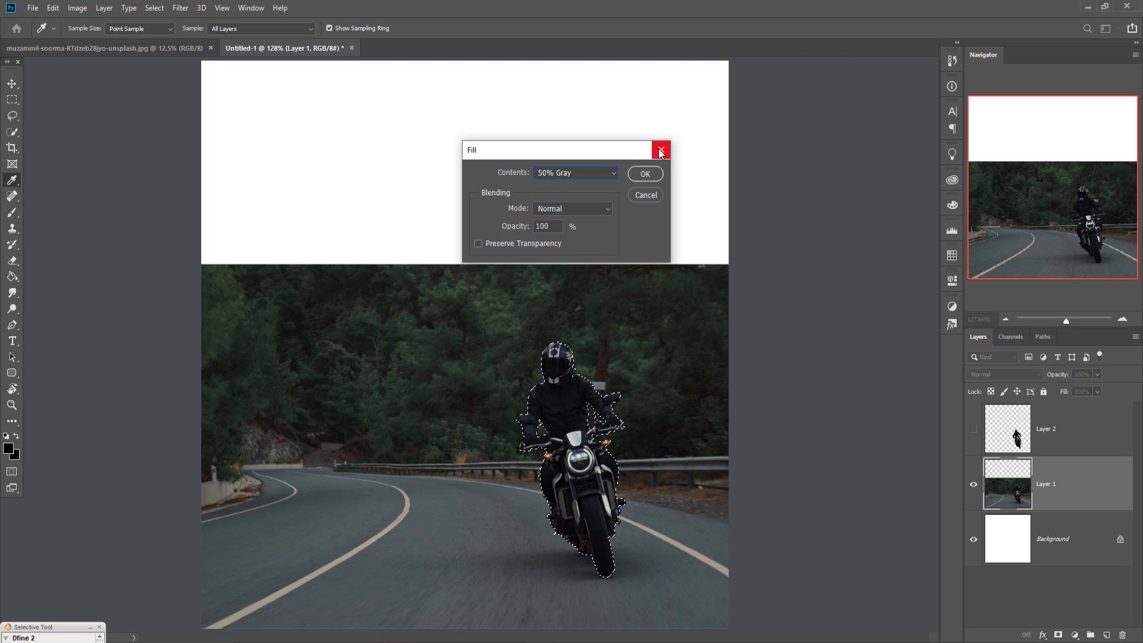
{"action": "left_click", "coordinate": [661, 150]}
{"action": "left_click", "coordinate": [181, 8]}
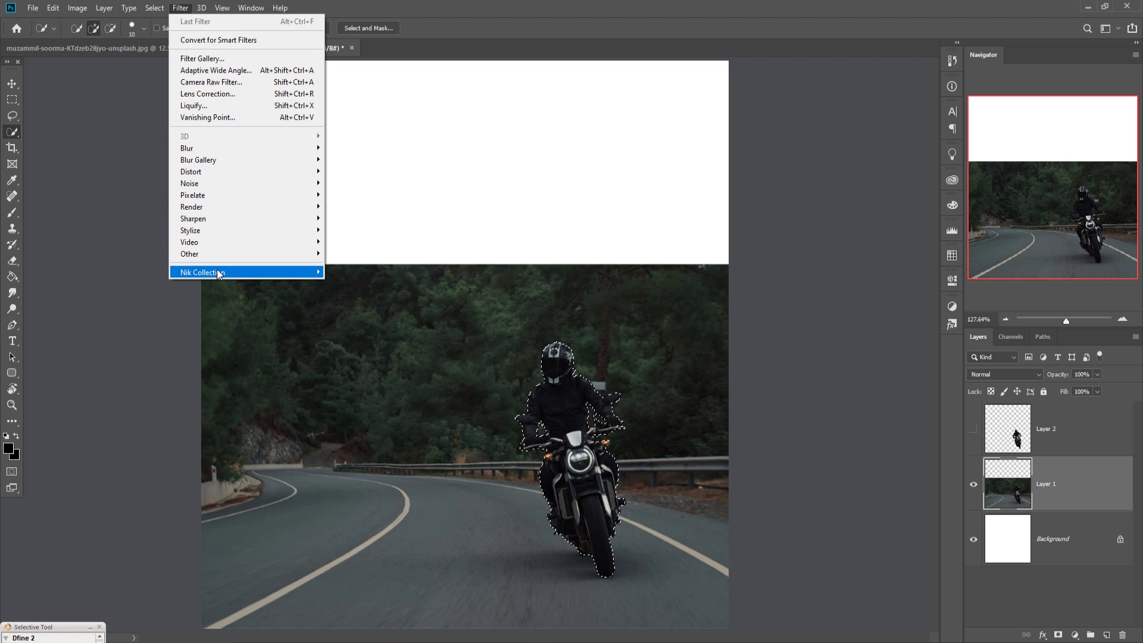
Step: Expand the rider selection by 3 pixels
{"action": "mouse_move", "coordinate": [151, 7]}
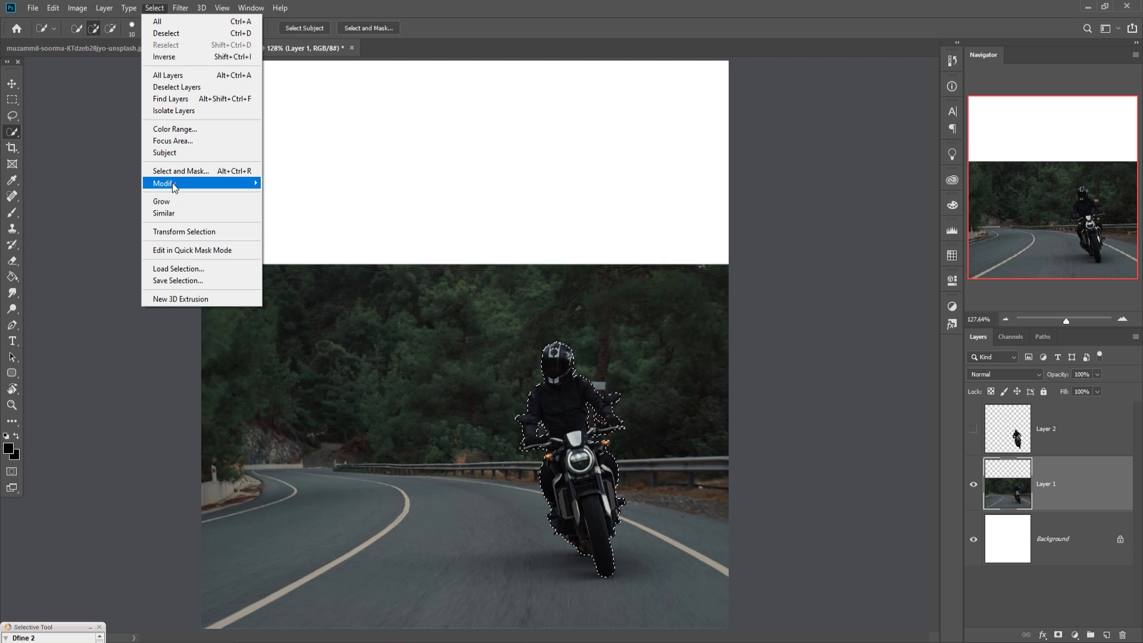
{"action": "mouse_move", "coordinate": [174, 188]}
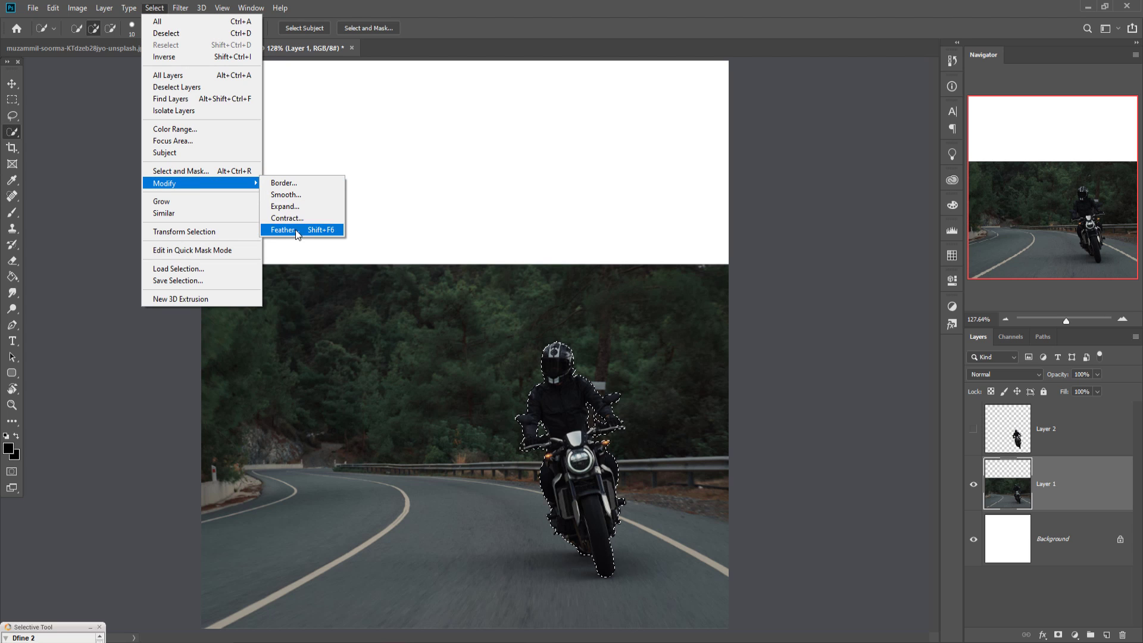
{"action": "left_click", "coordinate": [292, 206]}
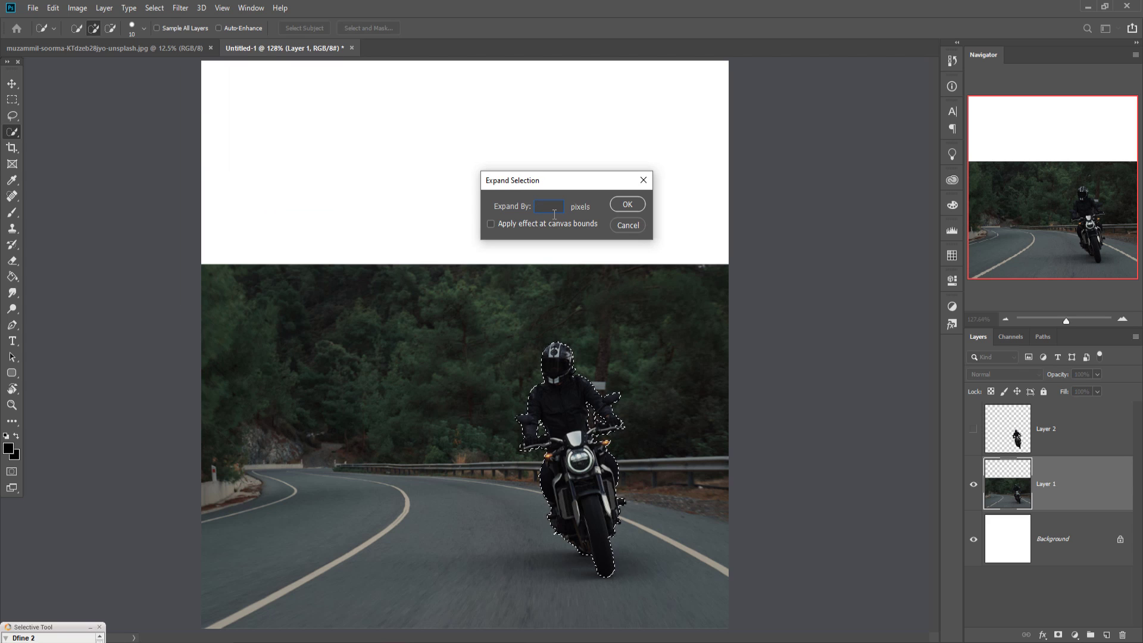
{"action": "type", "text": "3"}
{"action": "left_click", "coordinate": [625, 204]}
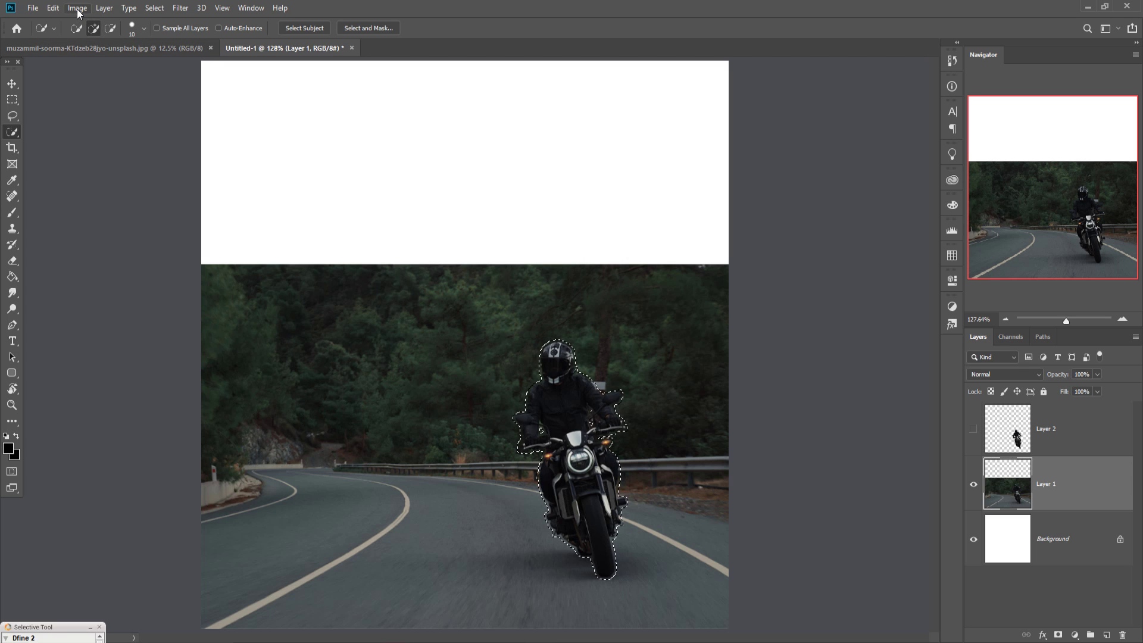
Step: Fill the selected rider area on the original photo layer with Content-Aware contents and deselect
{"action": "left_click", "coordinate": [53, 8]}
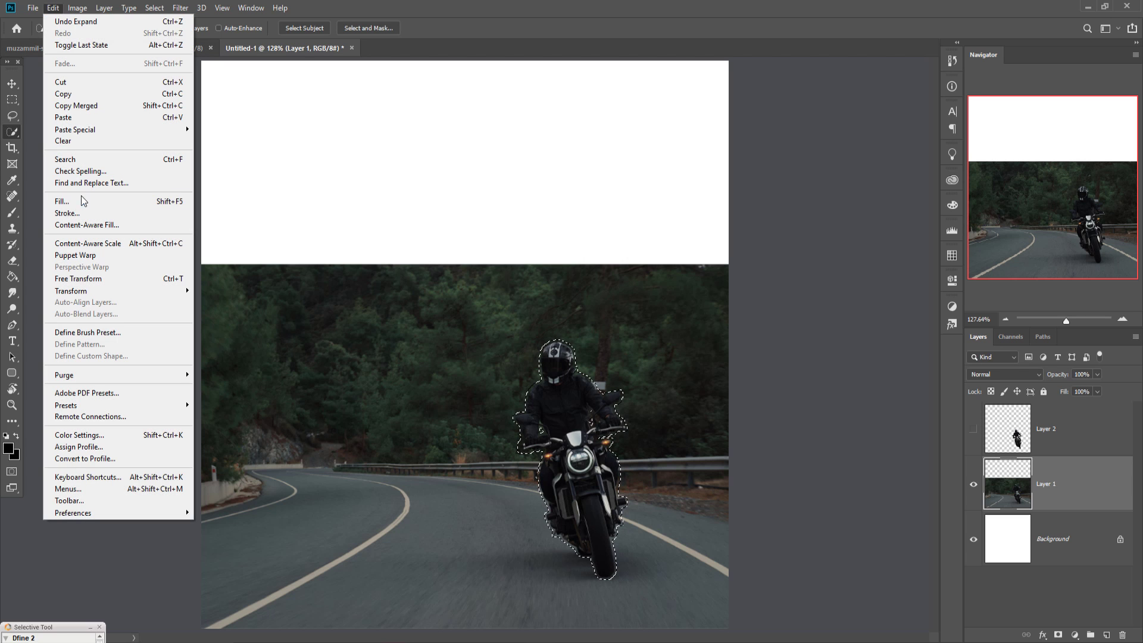
{"action": "left_click", "coordinate": [82, 202]}
{"action": "left_click", "coordinate": [593, 173]}
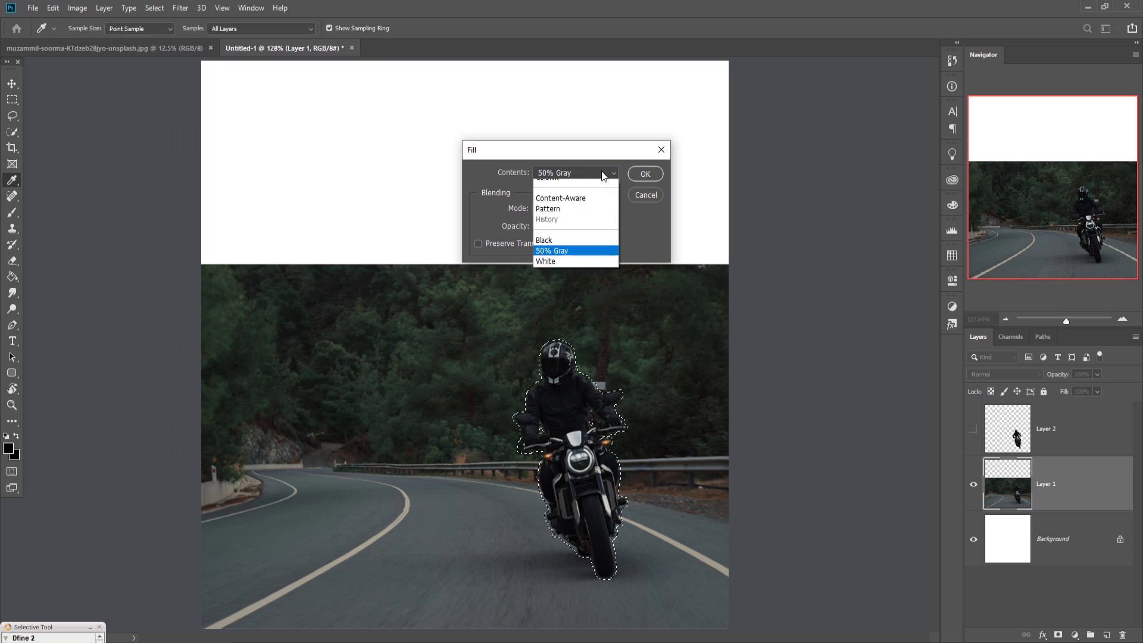
{"action": "left_click", "coordinate": [583, 226]}
{"action": "left_click", "coordinate": [644, 174]}
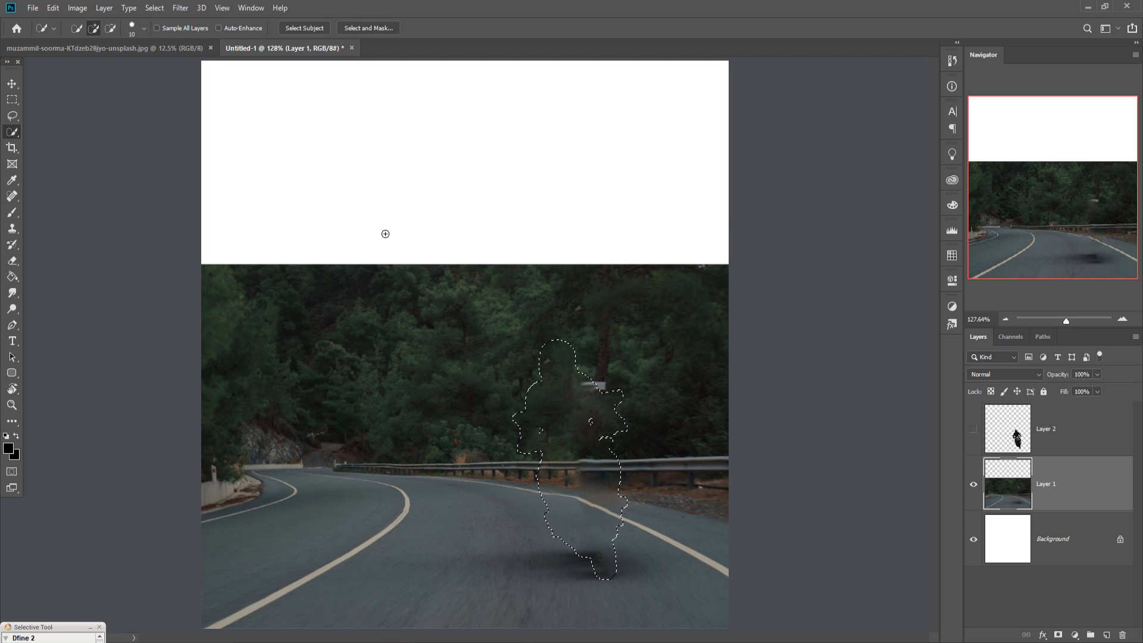
{"action": "left_click", "coordinate": [154, 8]}
{"action": "left_click", "coordinate": [161, 18]}
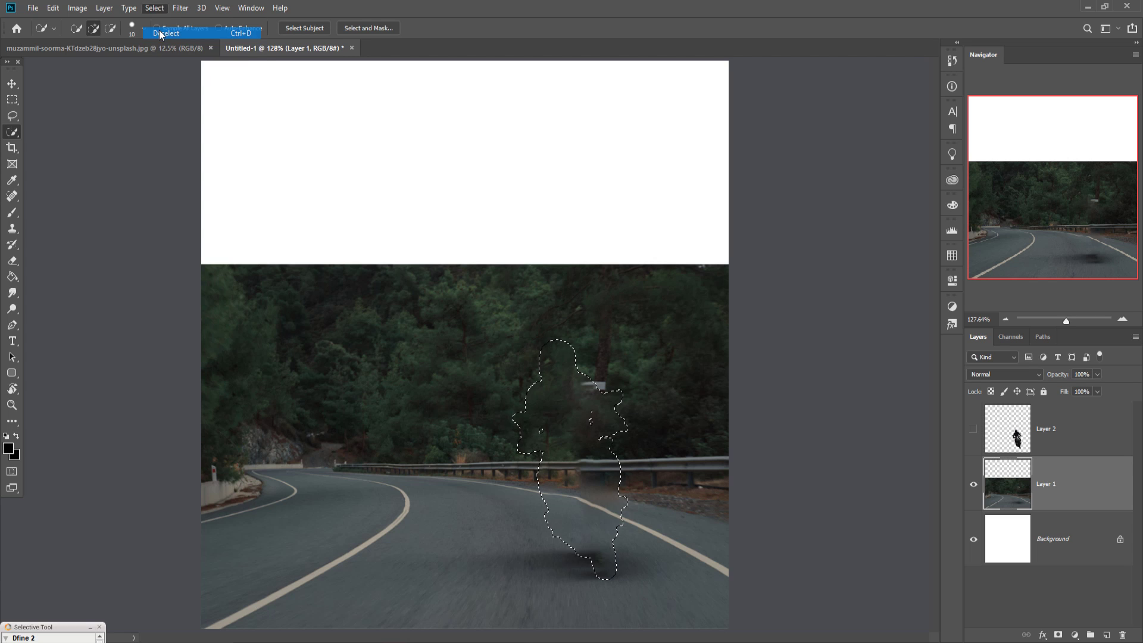
Step: Show the cut-out rider layer again and add a layer mask to the road photo layer
{"action": "left_click", "coordinate": [12, 84]}
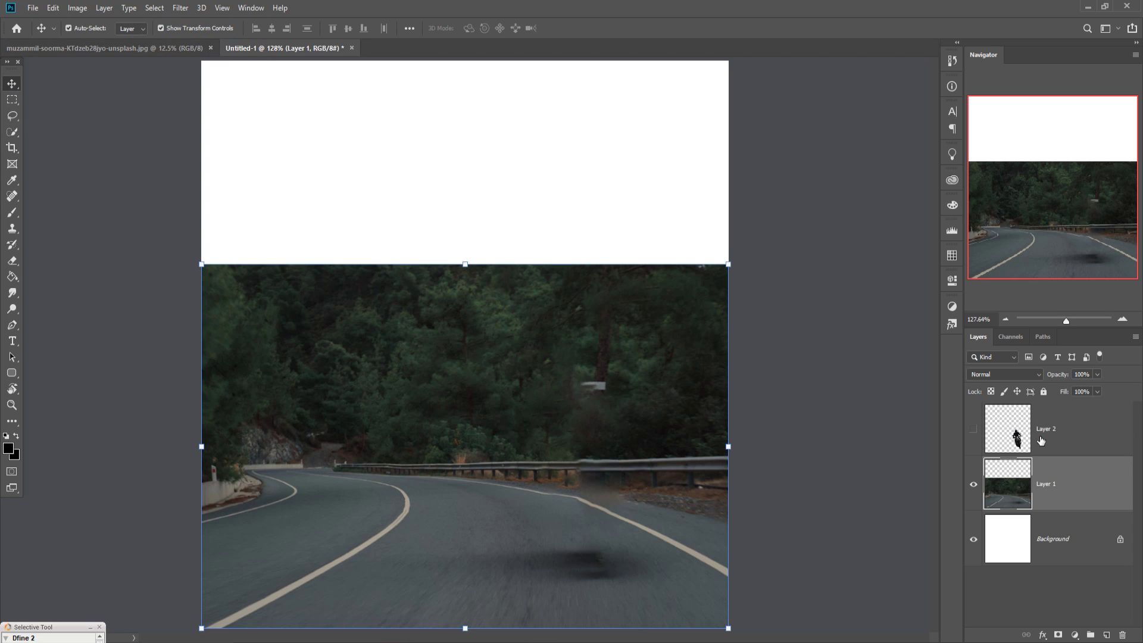
{"action": "left_click", "coordinate": [973, 429]}
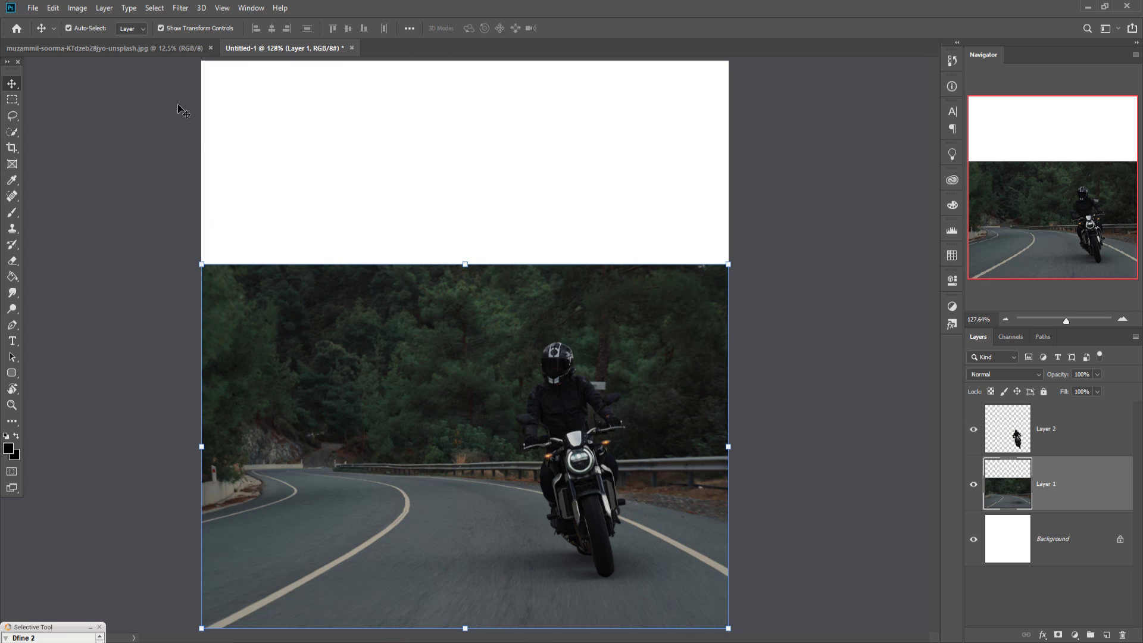
{"action": "key", "text": "ctrl+minus"}
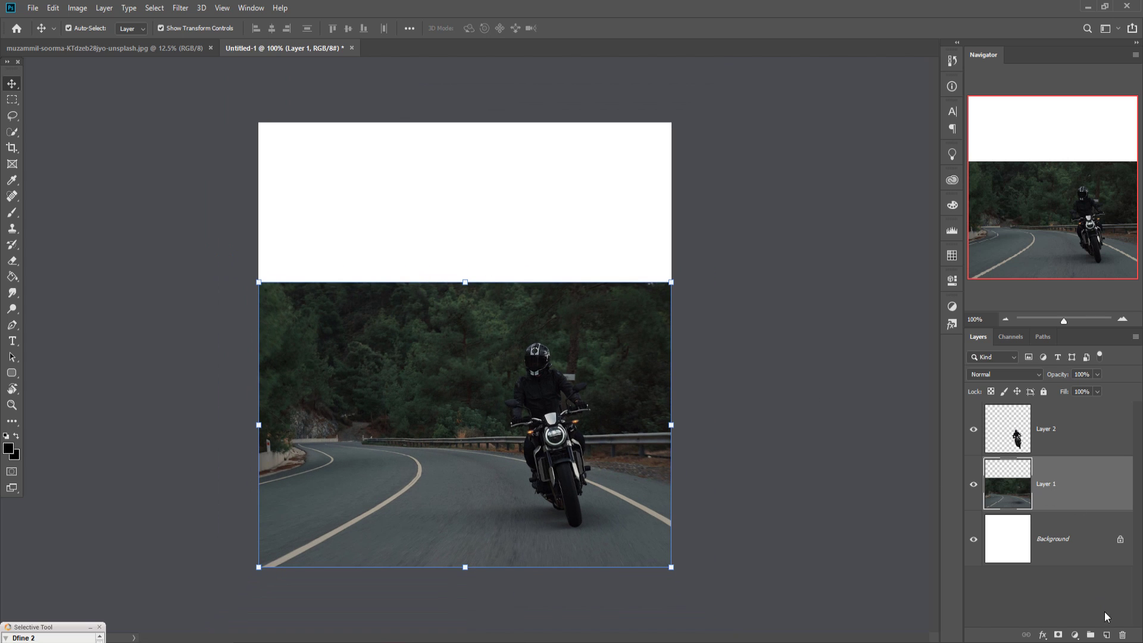
{"action": "left_click", "coordinate": [1108, 635]}
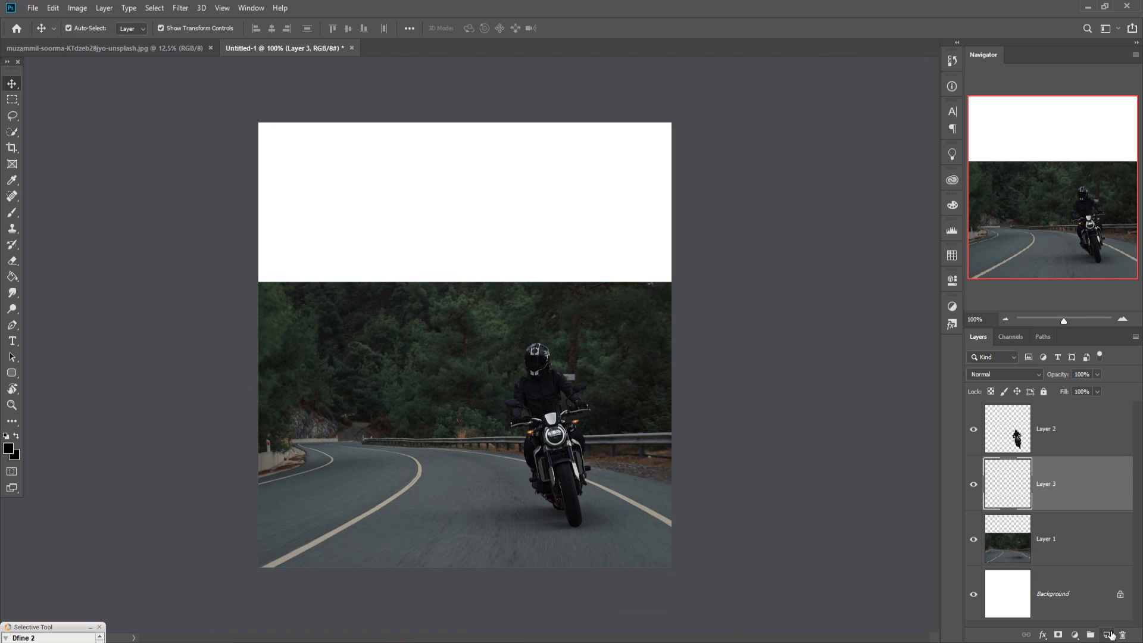
{"action": "key", "text": "Delete"}
{"action": "left_click", "coordinate": [1058, 634]}
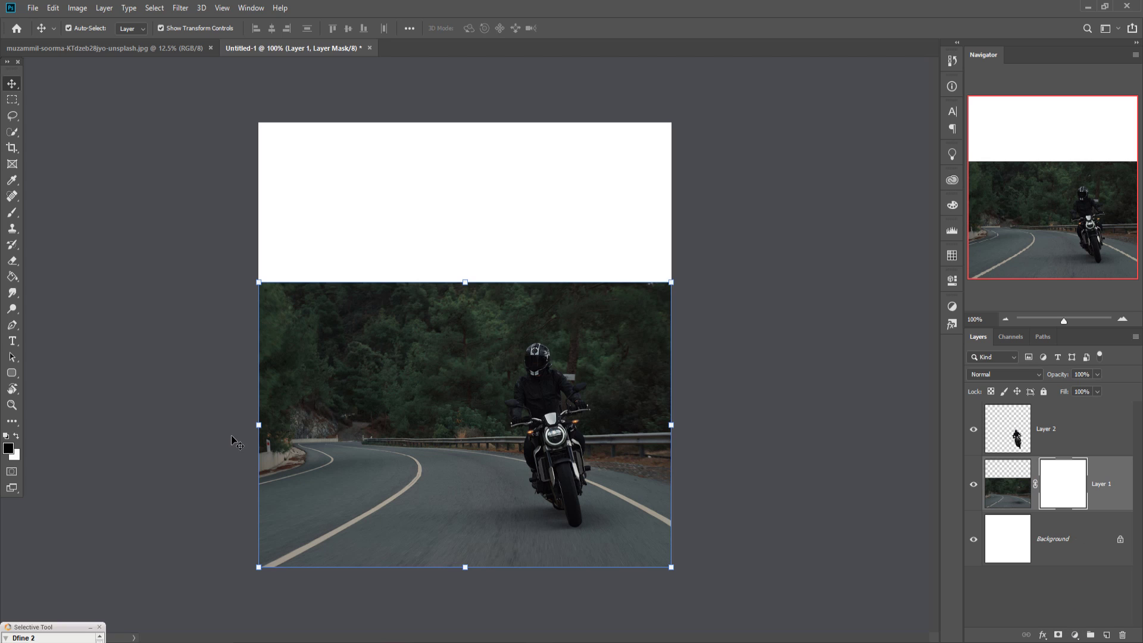
Step: Start a Pen path at the road photo's left edge, tracing the top of the concrete barrier and around its marker post
{"action": "left_click", "coordinate": [12, 324]}
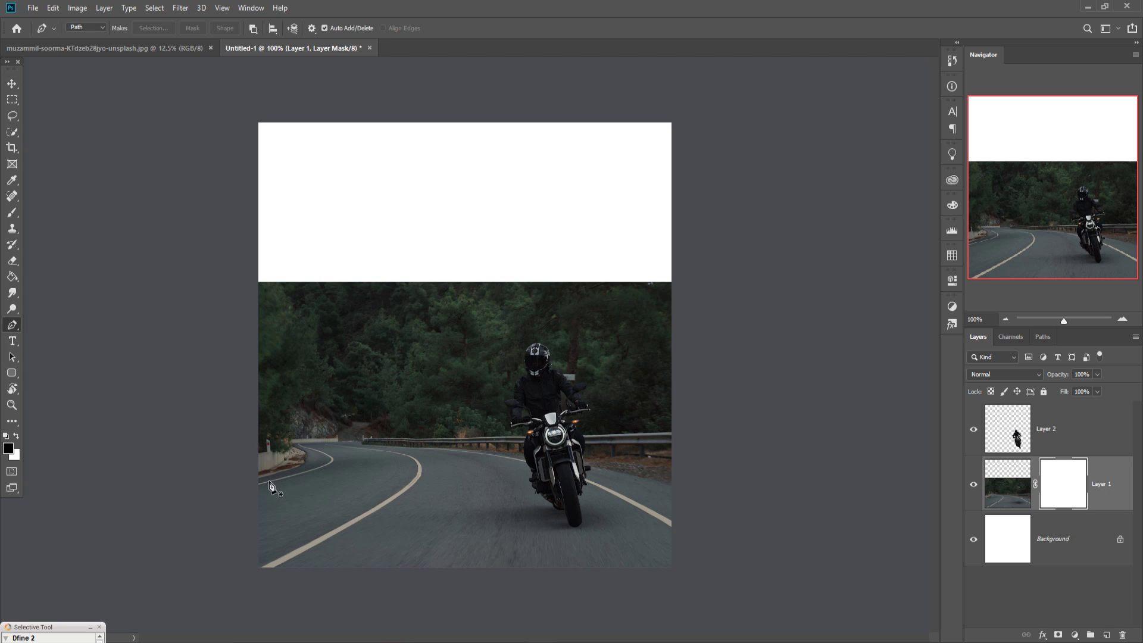
{"action": "key", "text": "ctrl+plus"}
{"action": "key", "text": "ctrl+plus"}
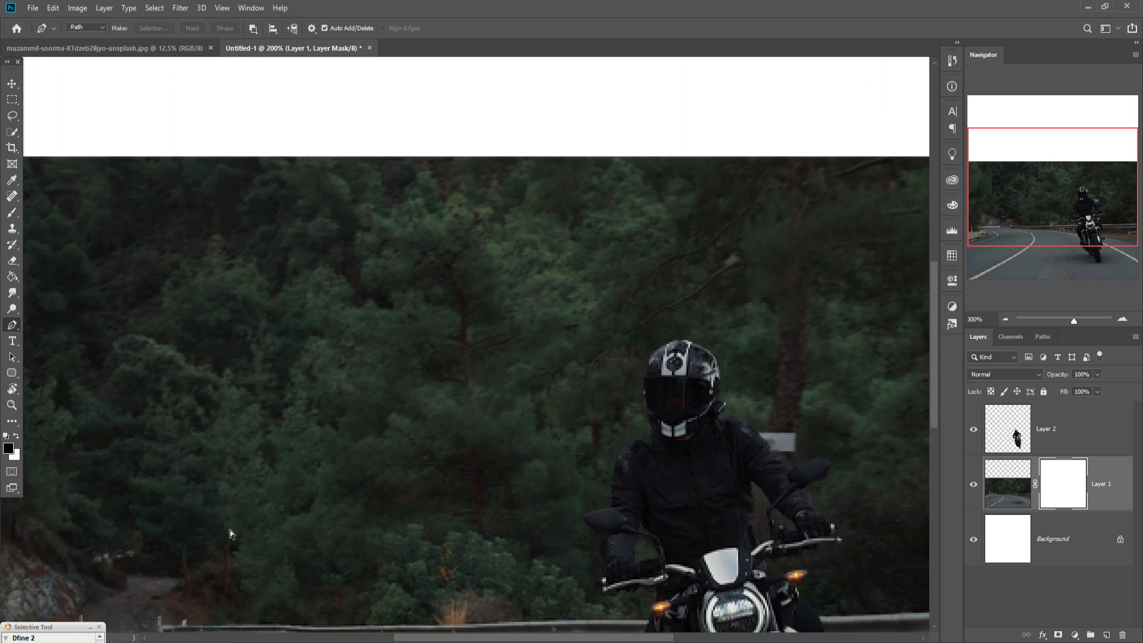
{"action": "left_click_drag", "start_coordinate": [138, 582], "coordinate": [762, 440]}
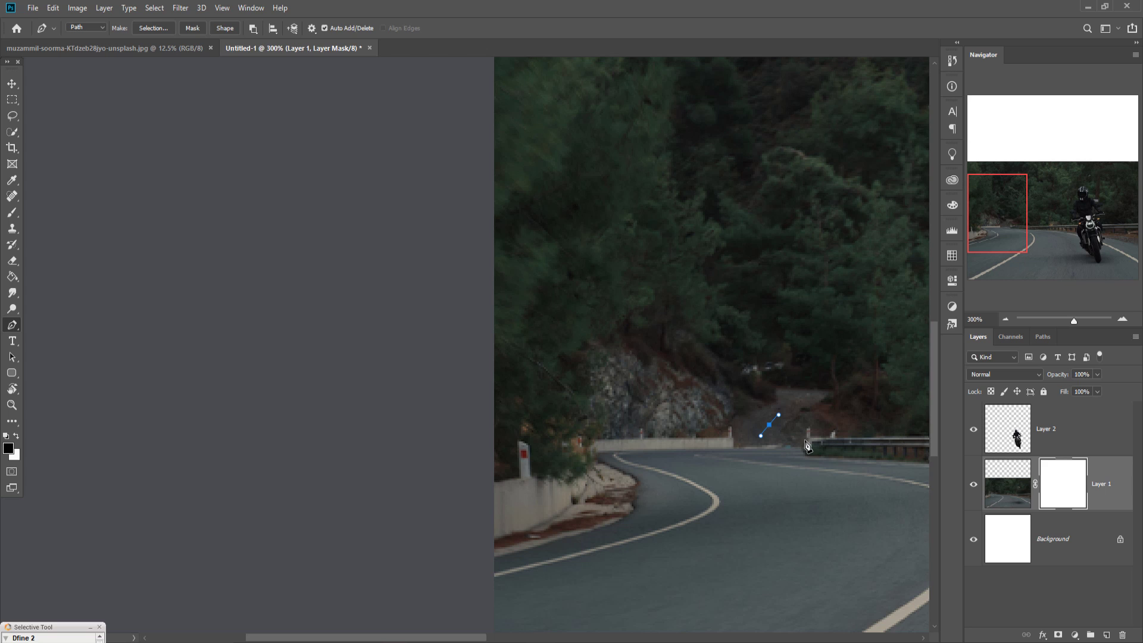
{"action": "key", "text": "ctrl+z"}
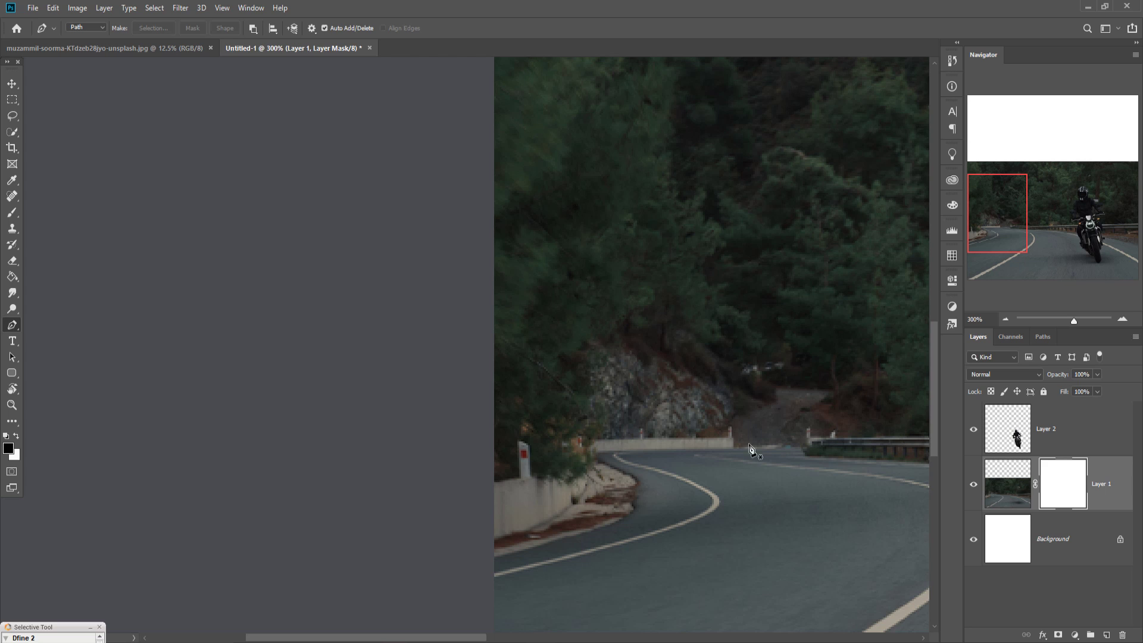
{"action": "left_click", "coordinate": [492, 484]}
{"action": "left_click", "coordinate": [520, 478]}
{"action": "left_click", "coordinate": [521, 463]}
{"action": "left_click", "coordinate": [519, 445]}
{"action": "left_click", "coordinate": [519, 441]}
{"action": "left_click", "coordinate": [525, 441]}
{"action": "left_click", "coordinate": [529, 447]}
{"action": "left_click", "coordinate": [530, 462]}
{"action": "left_click", "coordinate": [532, 473]}
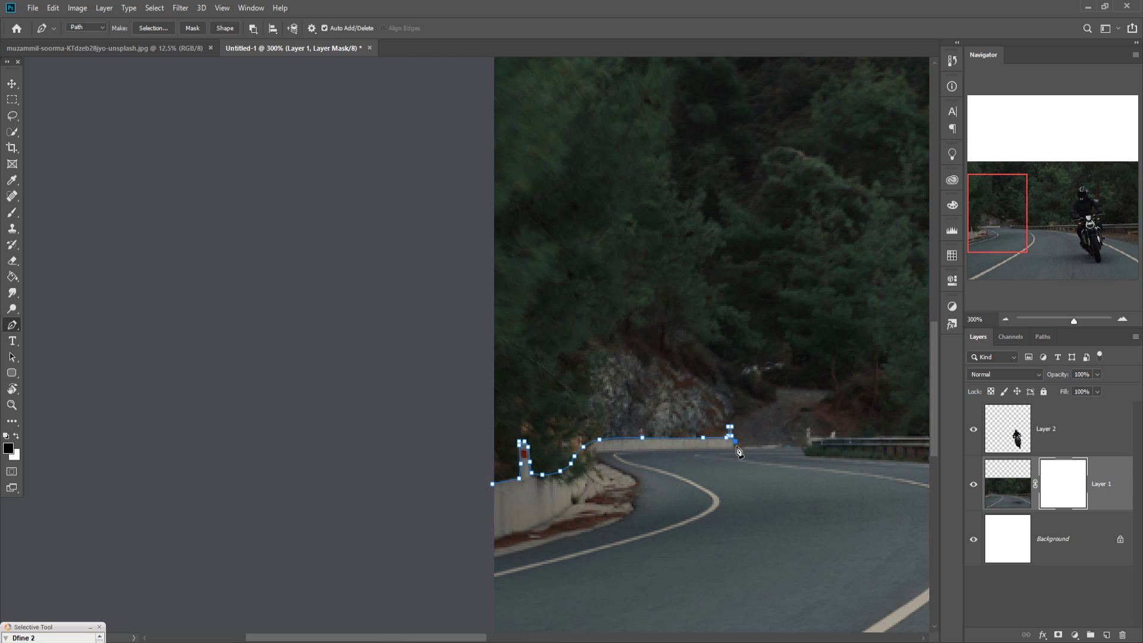
Step: Continue the path along the top of the guardrail, straight behind the motorcycle, to the photo's right edge
{"action": "left_click", "coordinate": [808, 429]}
{"action": "scroll", "coordinate": [837, 437], "scroll_direction": "right", "scroll_amount": 8}
{"action": "left_click", "coordinate": [443, 437]}
{"action": "left_click", "coordinate": [588, 439]}
{"action": "left_click", "coordinate": [691, 436]}
{"action": "scroll", "coordinate": [692, 436], "scroll_direction": "right", "scroll_amount": 6}
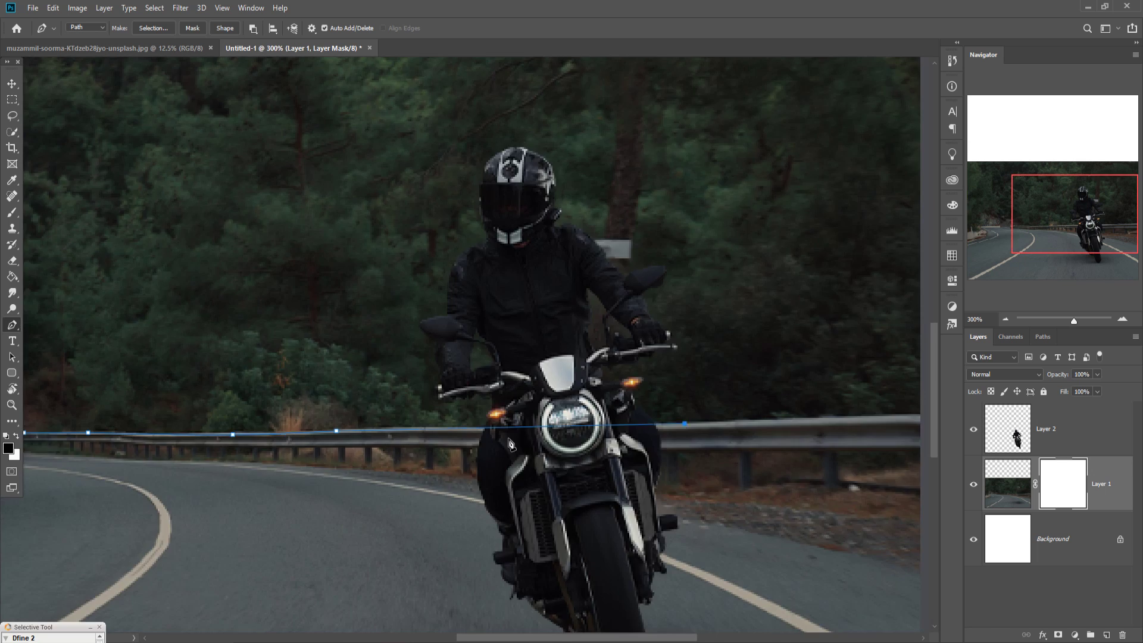
{"action": "left_click", "coordinate": [698, 420]}
Step: Close the path around the bottom corners of the canvas so that it encloses the whole road
{"action": "key", "text": "ctrl+0"}
{"action": "left_click", "coordinate": [728, 627]}
{"action": "left_click", "coordinate": [203, 627]}
{"action": "left_click", "coordinate": [203, 482]}
{"action": "key", "text": "ctrl+minus"}
Step: Convert the path to a new anti-aliased selection with 0 pixels feather and invert it so only the road area is selected
{"action": "right_click", "coordinate": [413, 481]}
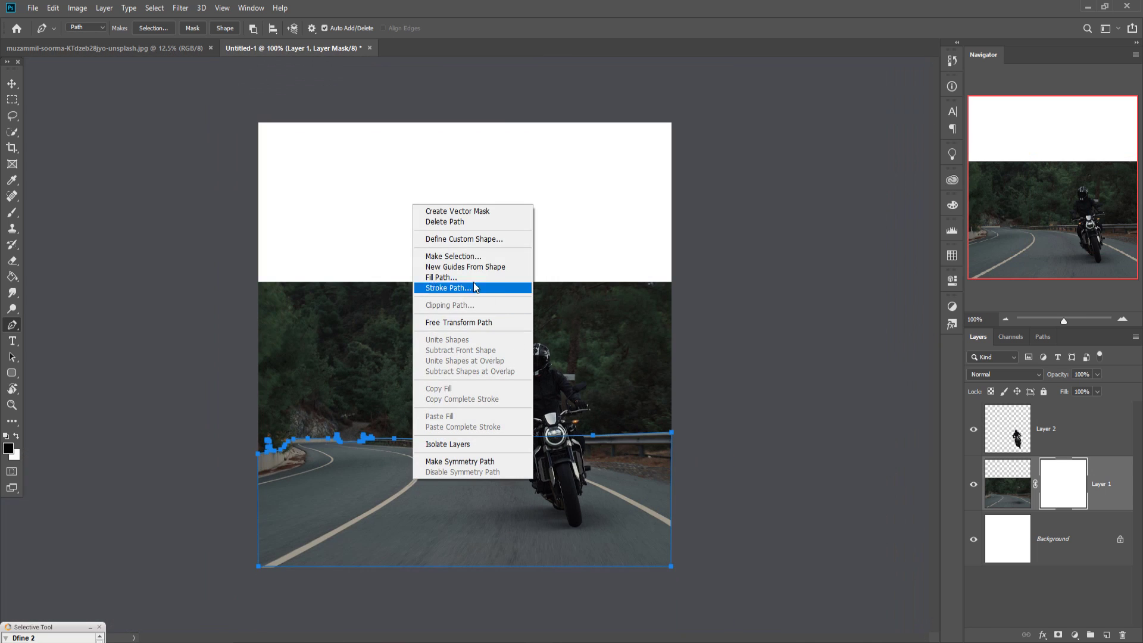
{"action": "left_click", "coordinate": [464, 258]}
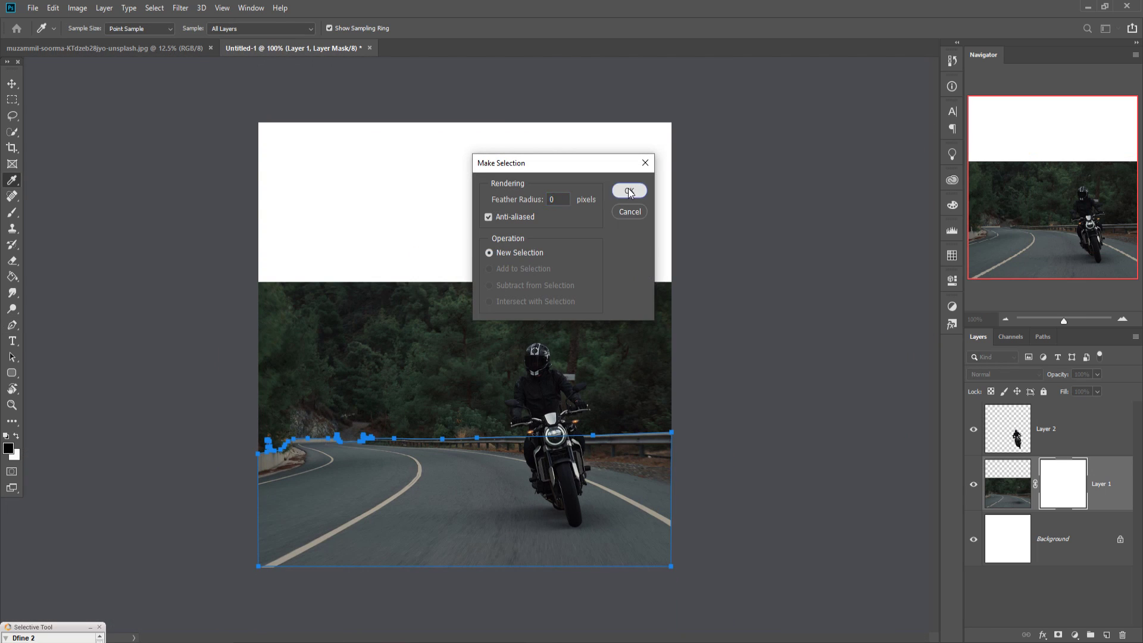
{"action": "left_click", "coordinate": [630, 191]}
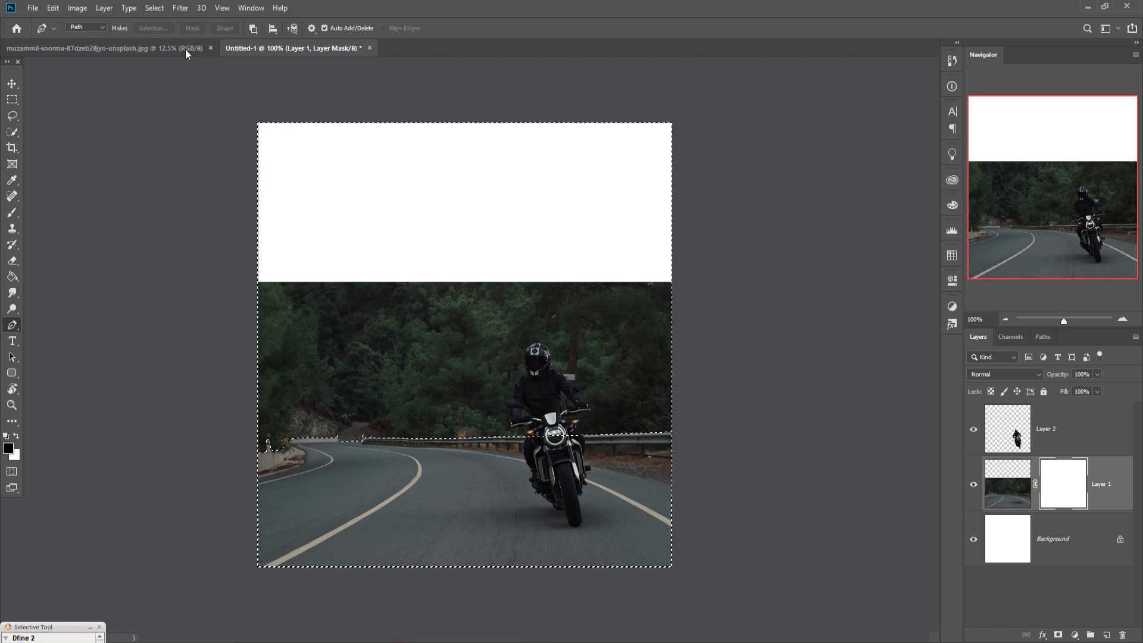
{"action": "left_click", "coordinate": [155, 8]}
{"action": "left_click", "coordinate": [163, 58]}
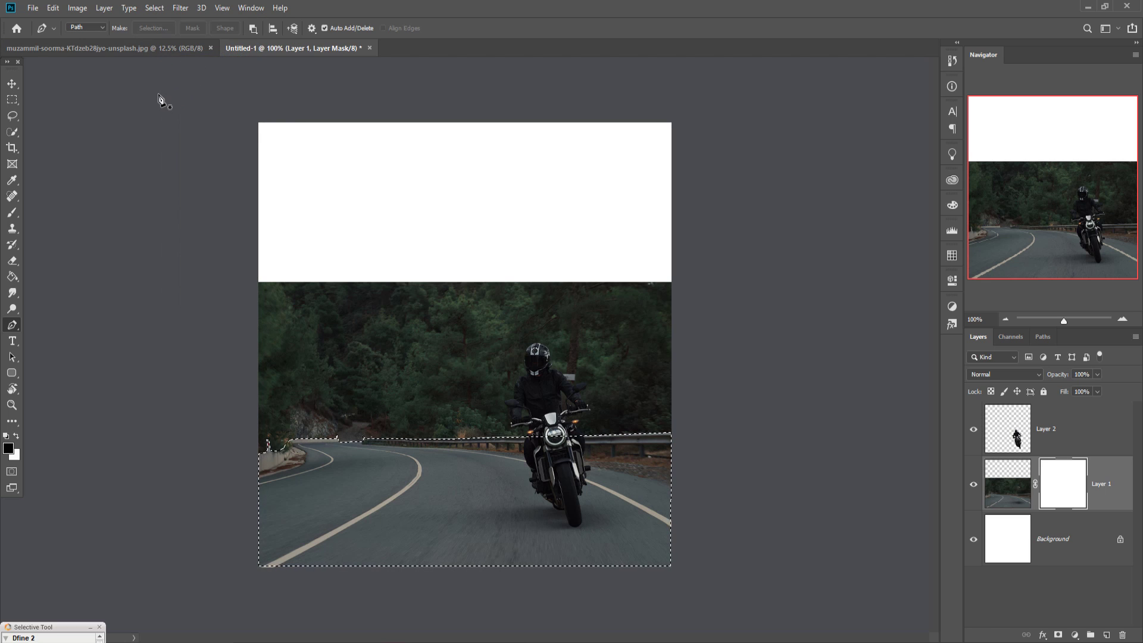
Step: Copy the selected road from the photo layer's image and paste it as a new layer
{"action": "left_click", "coordinate": [1009, 490]}
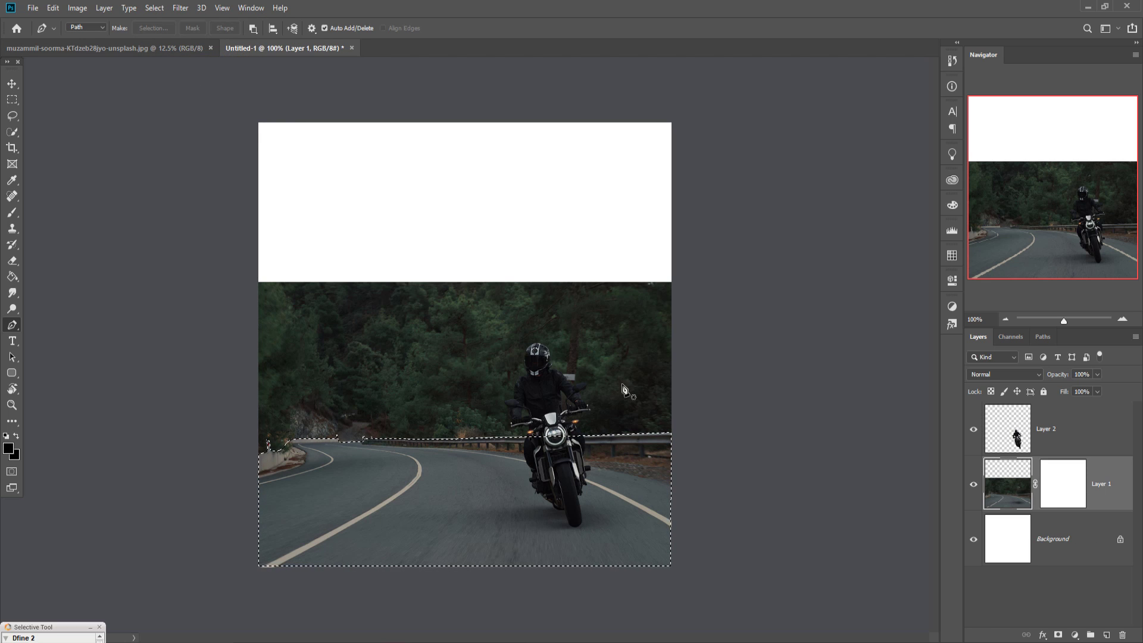
{"action": "left_click", "coordinate": [53, 8]}
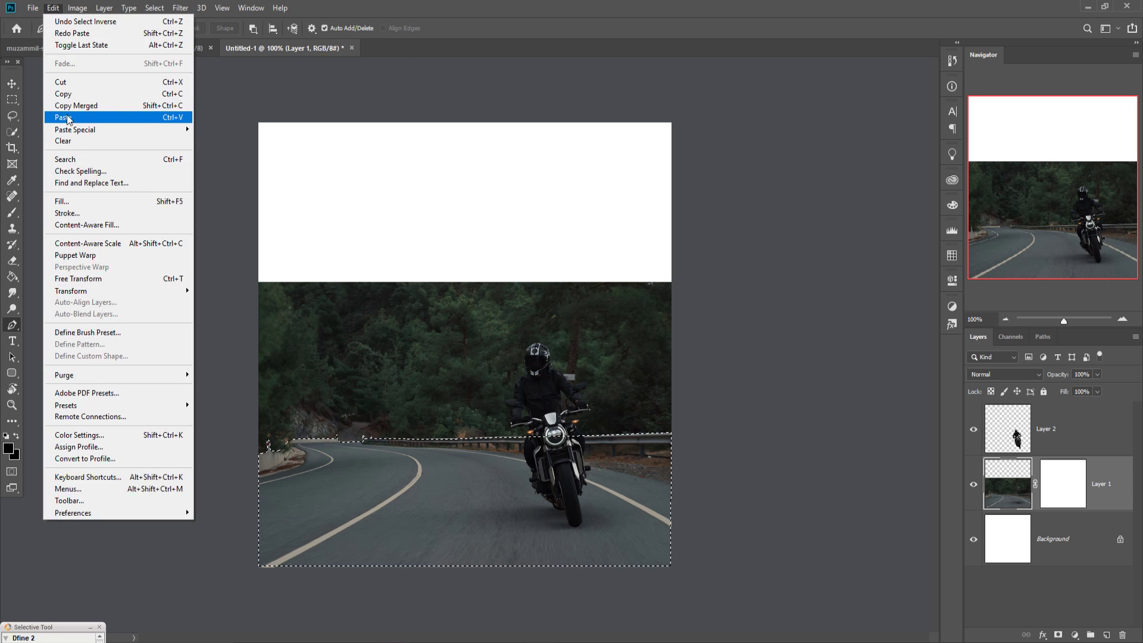
{"action": "left_click", "coordinate": [63, 94]}
{"action": "left_click", "coordinate": [53, 7]}
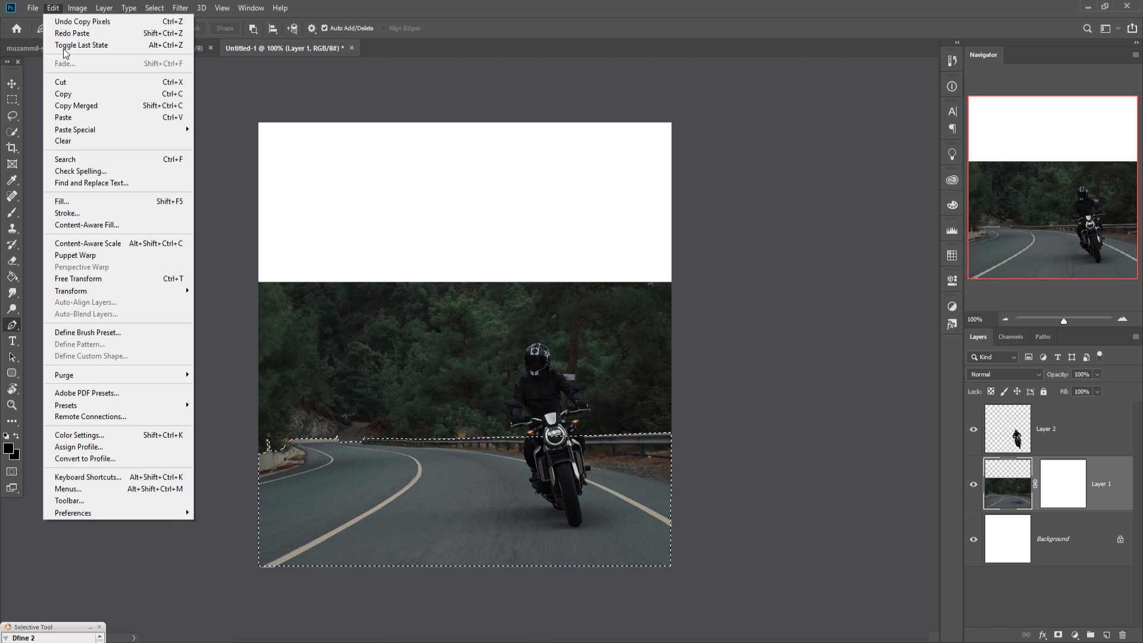
{"action": "left_click", "coordinate": [70, 119]}
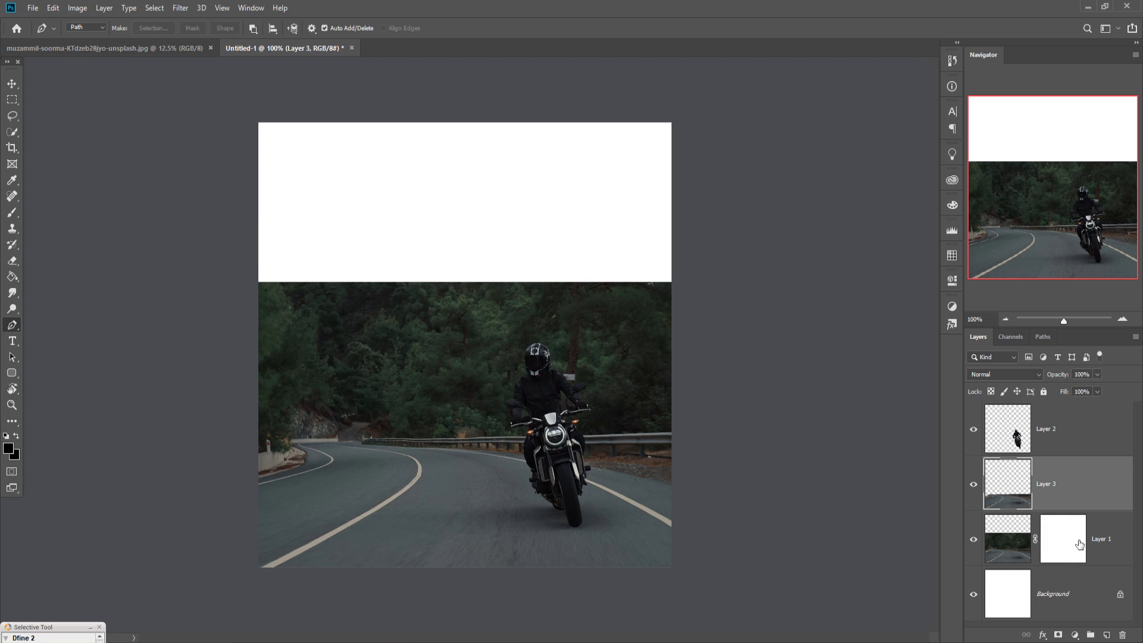
Step: Bring the city skyline image into the composite as a layer between the road cut-out and the original photo, then minimize its source window
{"action": "left_click", "coordinate": [1077, 544]}
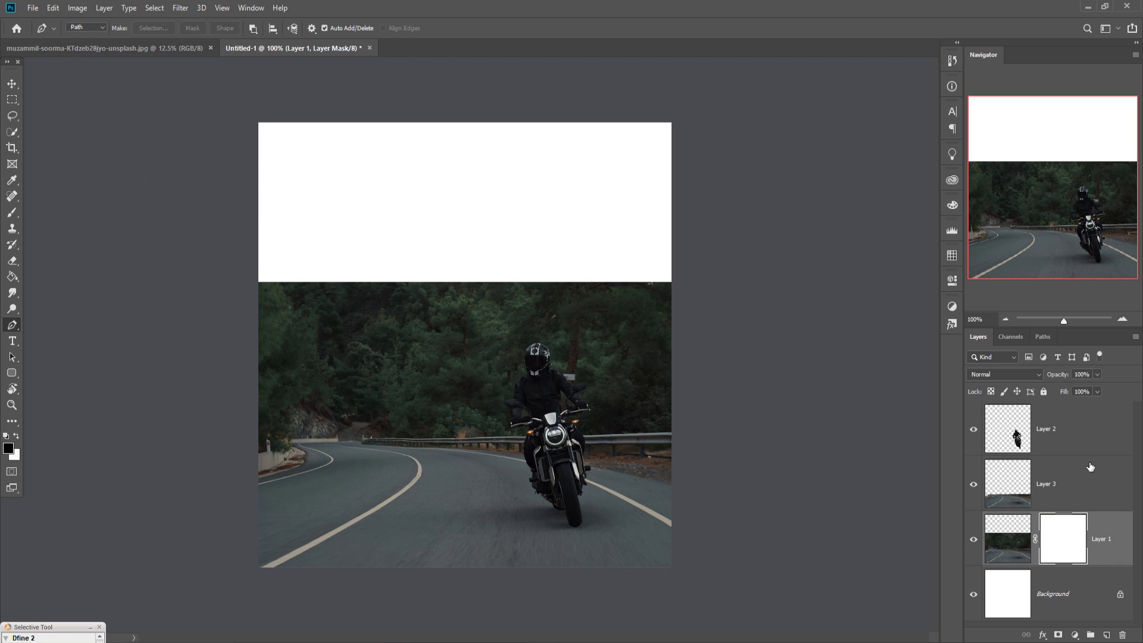
{"action": "left_click", "coordinate": [118, 47]}
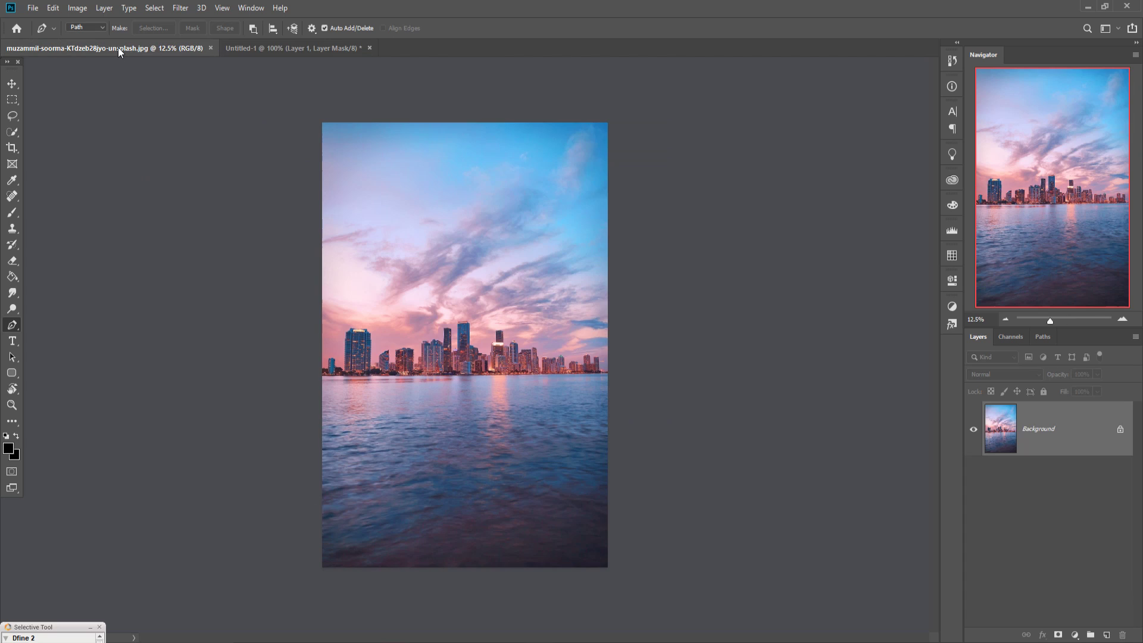
{"action": "left_click_drag", "start_coordinate": [117, 48], "coordinate": [833, 159]}
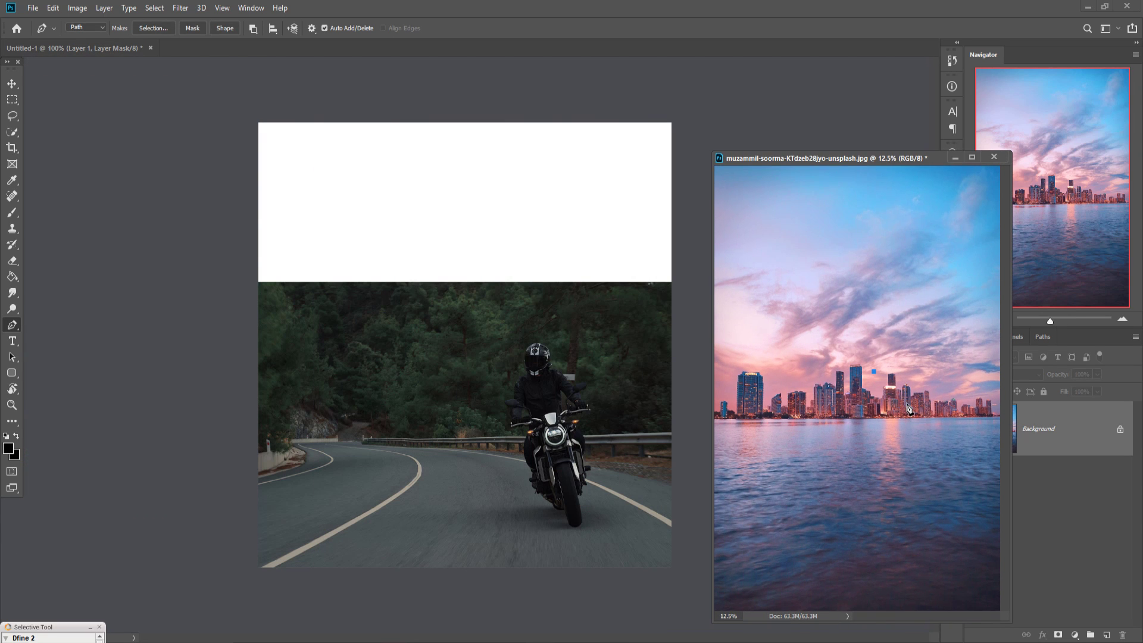
{"action": "key", "text": "ctrl+z"}
{"action": "left_click", "coordinate": [13, 87]}
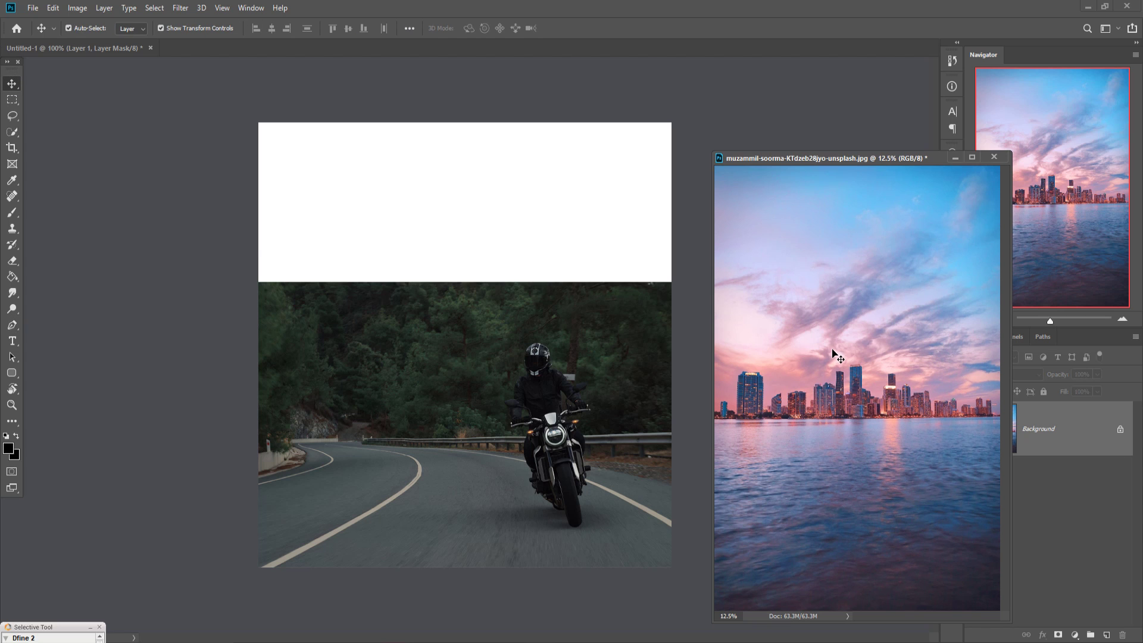
{"action": "left_click_drag", "start_coordinate": [829, 357], "coordinate": [542, 324]}
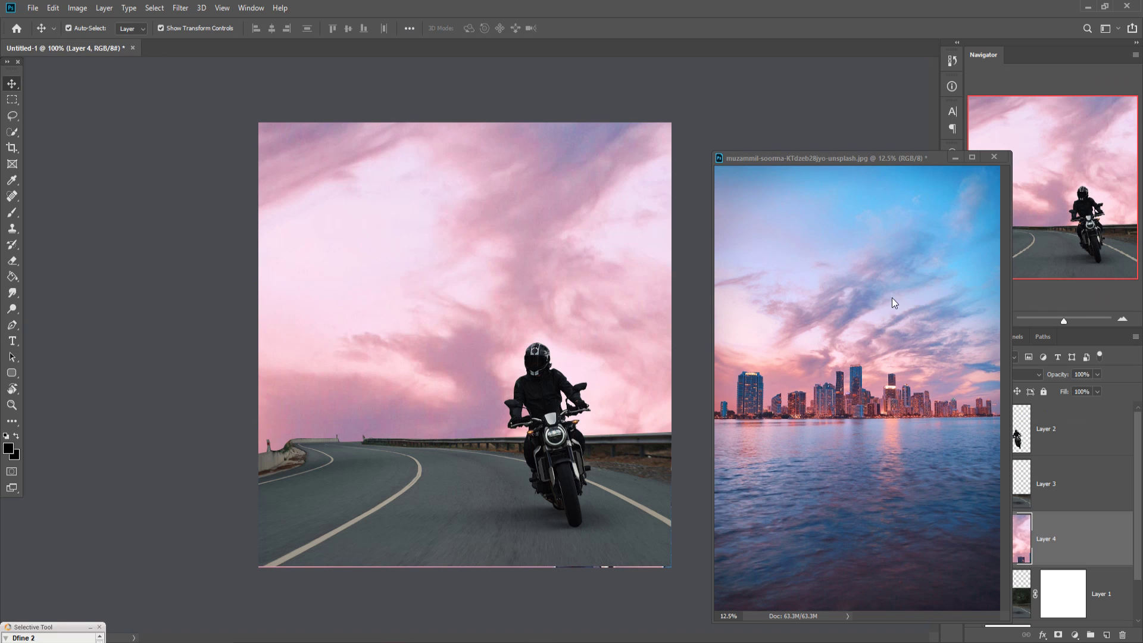
{"action": "left_click", "coordinate": [955, 158]}
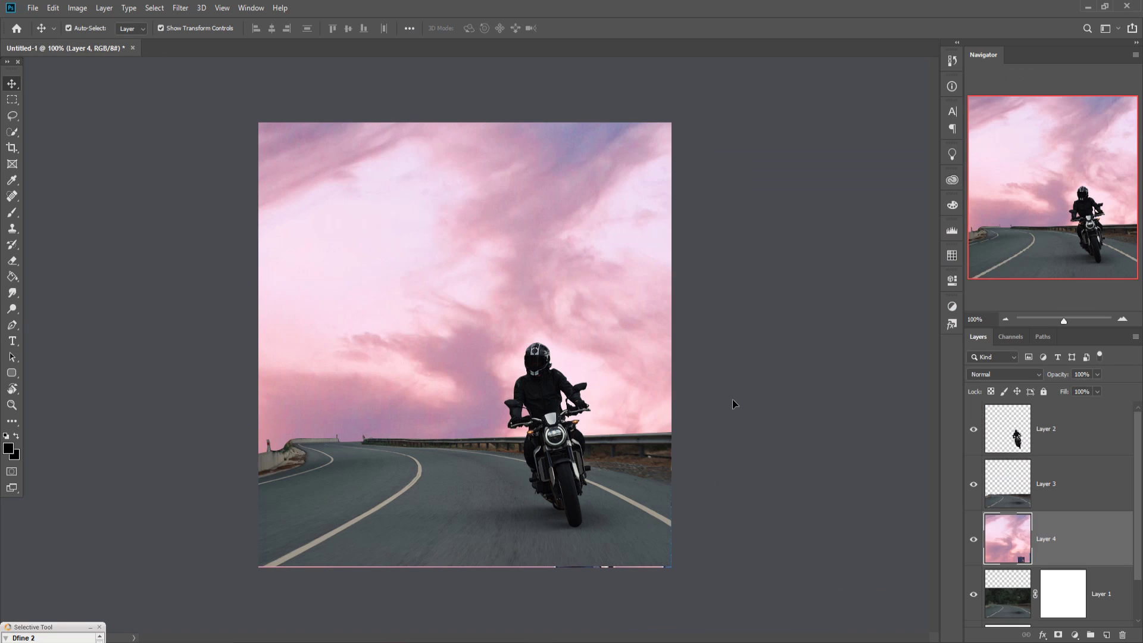
Step: Scale the skyline layer to about 26.87% and position it so the city buildings stand directly behind the guardrail and road
{"action": "key", "text": "ctrl+minus"}
{"action": "key", "text": "ctrl+minus"}
{"action": "key", "text": "ctrl+minus"}
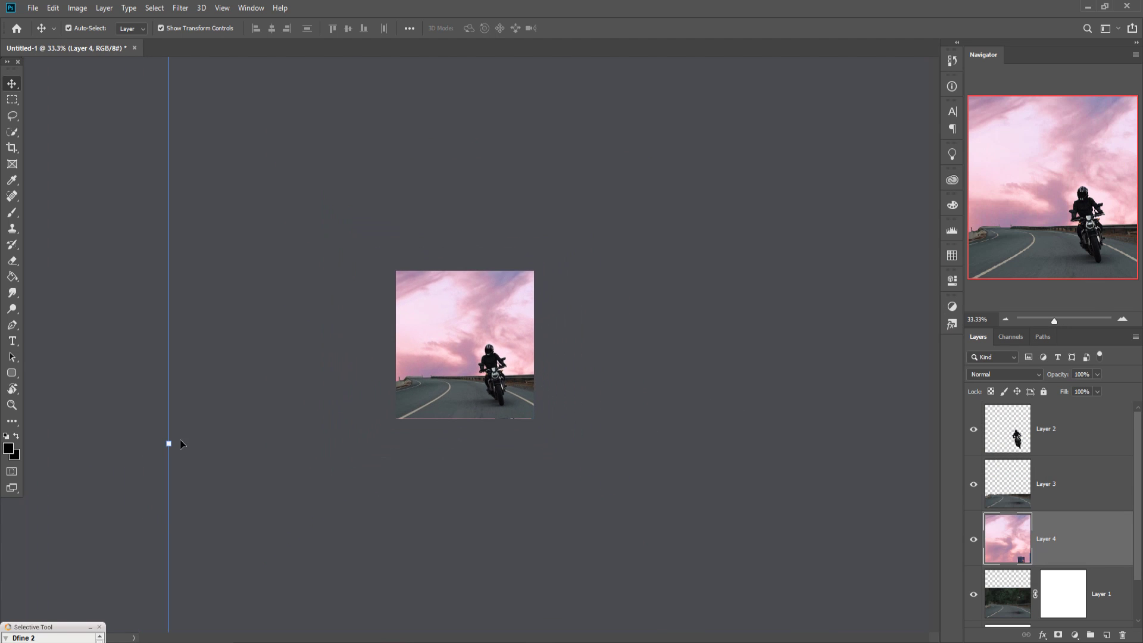
{"action": "left_click_drag", "start_coordinate": [168, 444], "coordinate": [709, 448]}
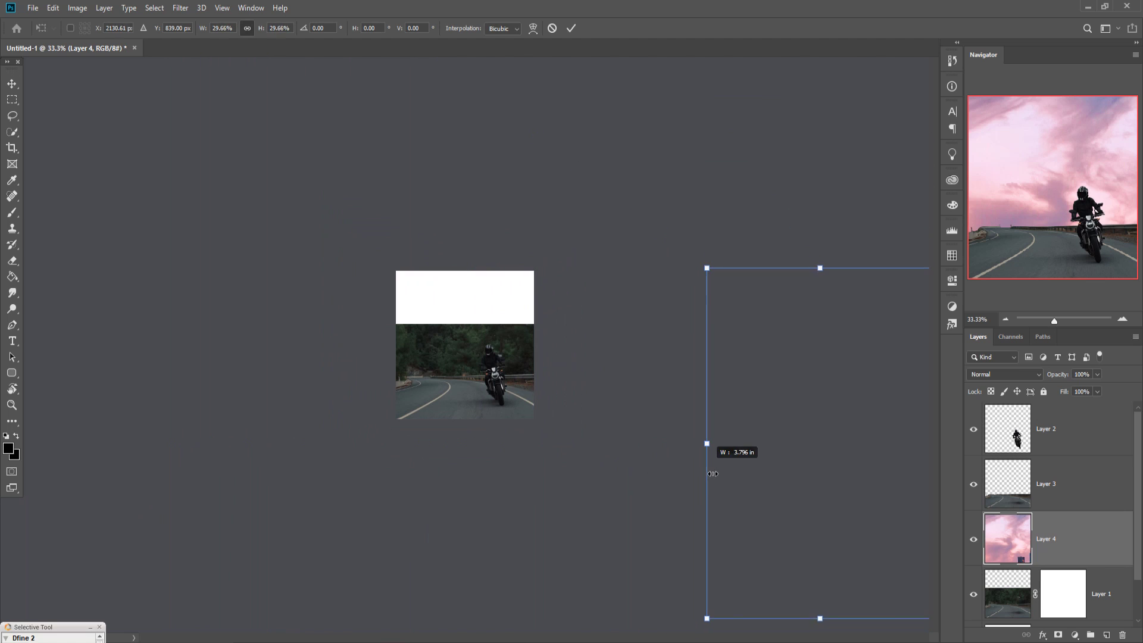
{"action": "left_click_drag", "start_coordinate": [837, 454], "coordinate": [501, 358]}
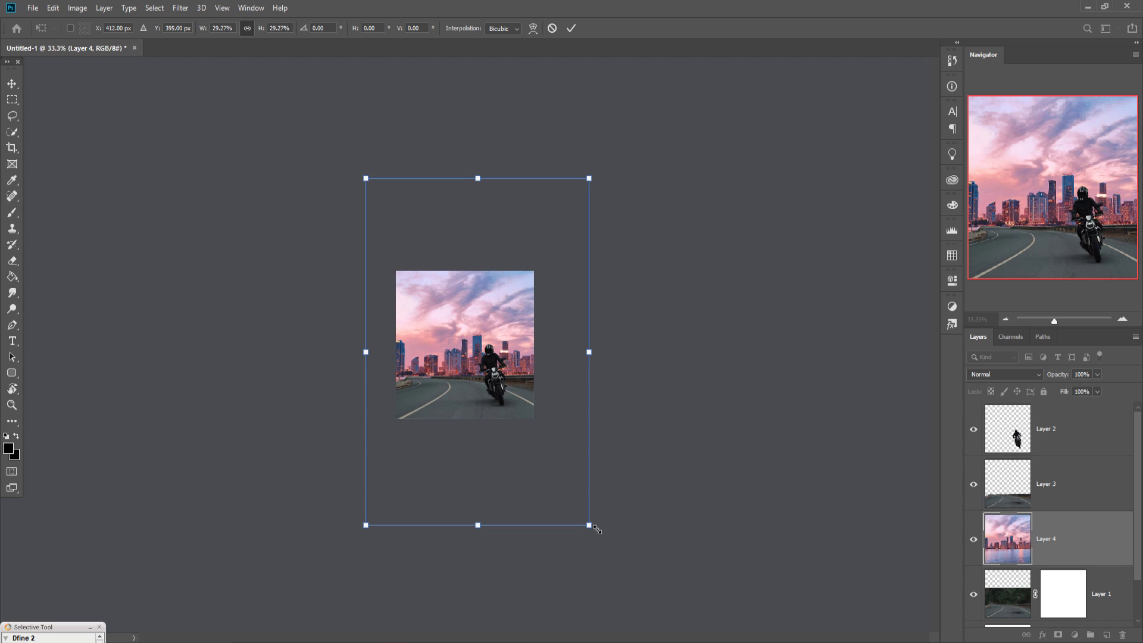
{"action": "left_click_drag", "start_coordinate": [595, 530], "coordinate": [568, 507]}
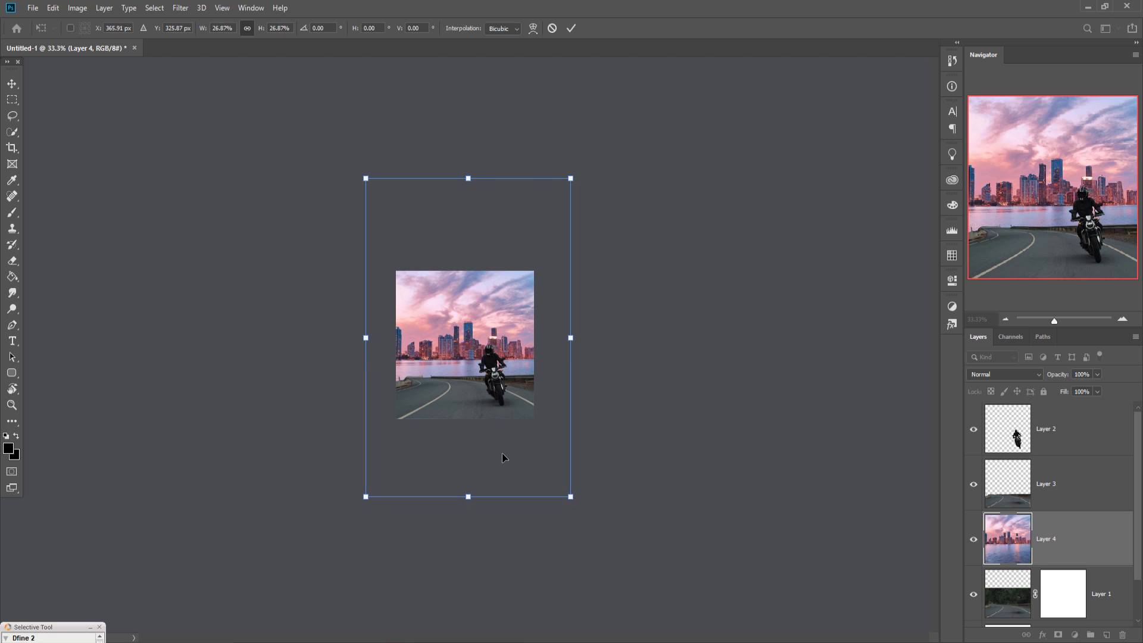
{"action": "left_click_drag", "start_coordinate": [503, 459], "coordinate": [518, 476]}
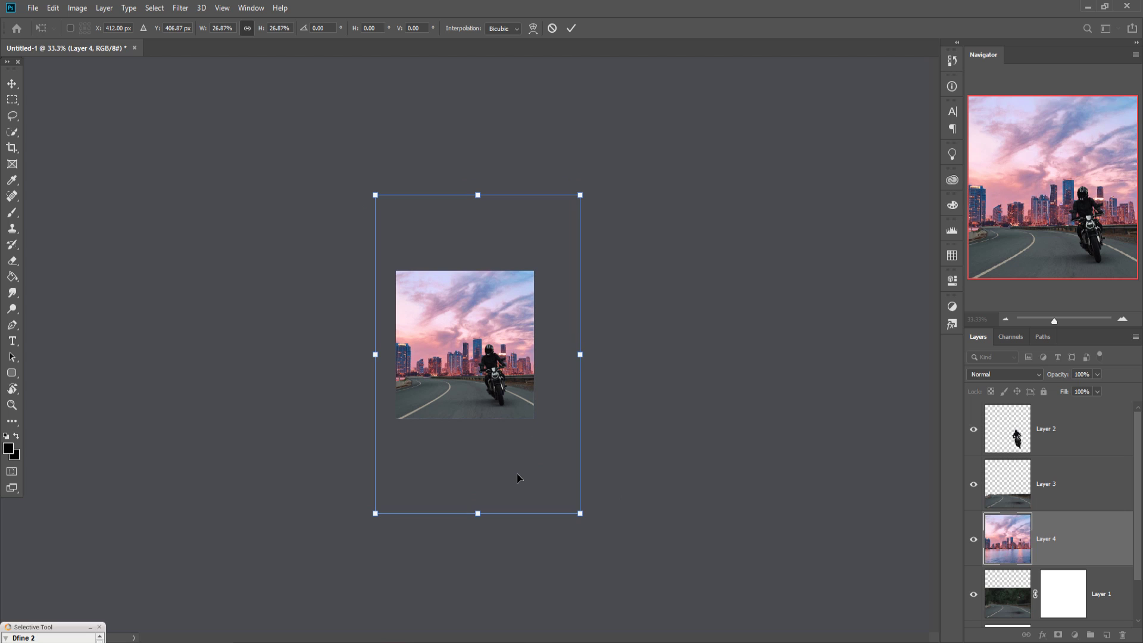
{"action": "left_click", "coordinate": [575, 28]}
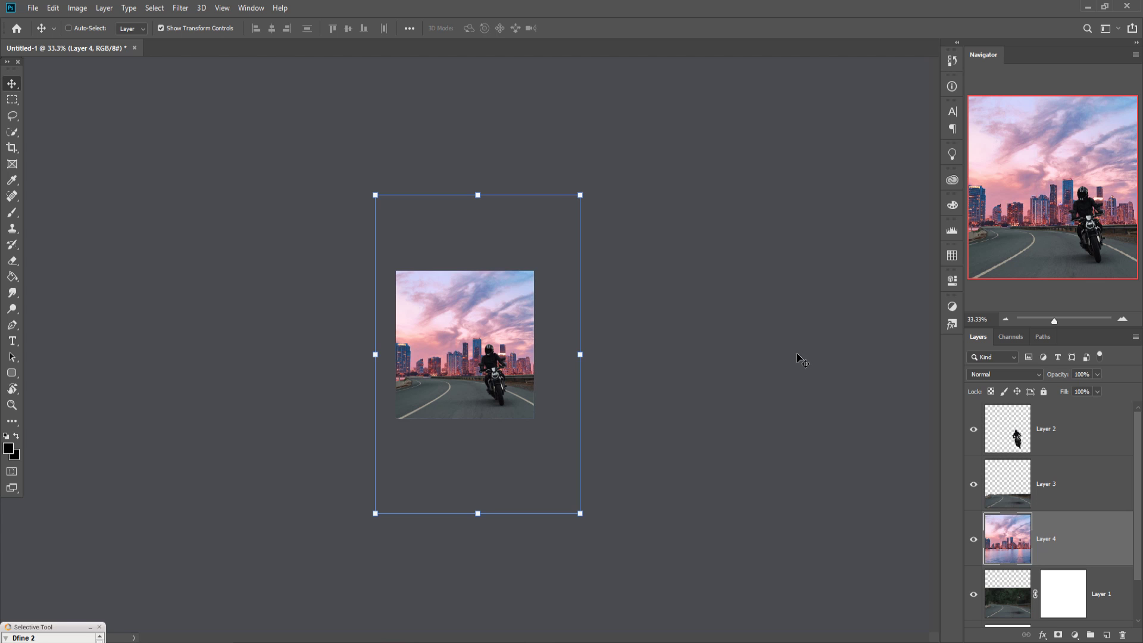
{"action": "key", "text": "ctrl+1"}
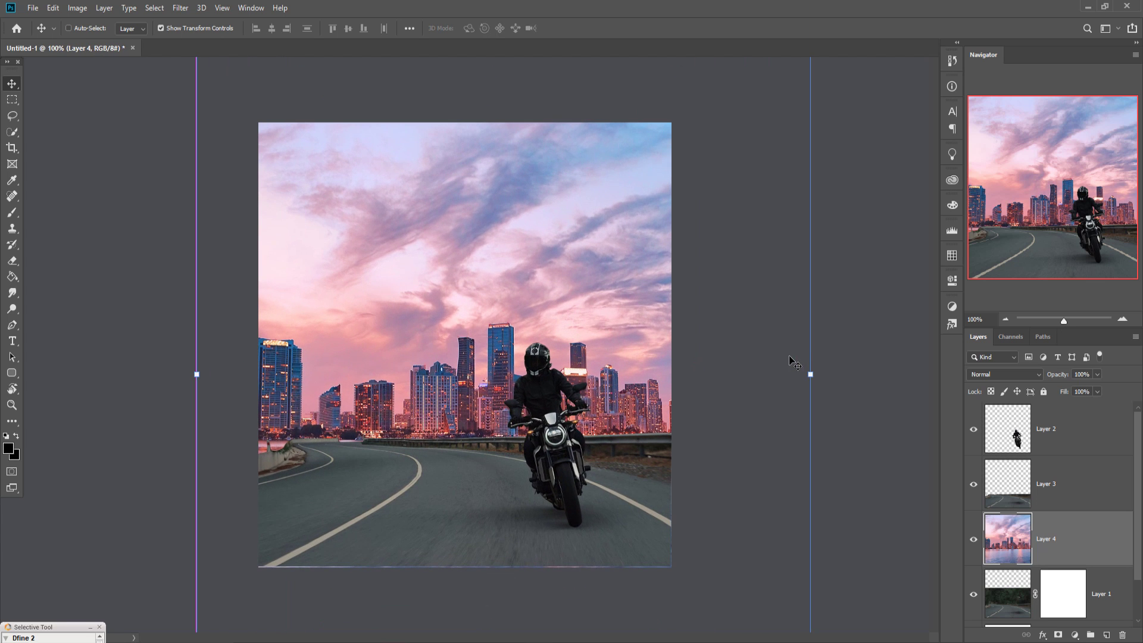
Step: Add a Color Balance adjustment layer above the road cut-out layer and clip it to that layer
{"action": "left_click", "coordinate": [366, 458]}
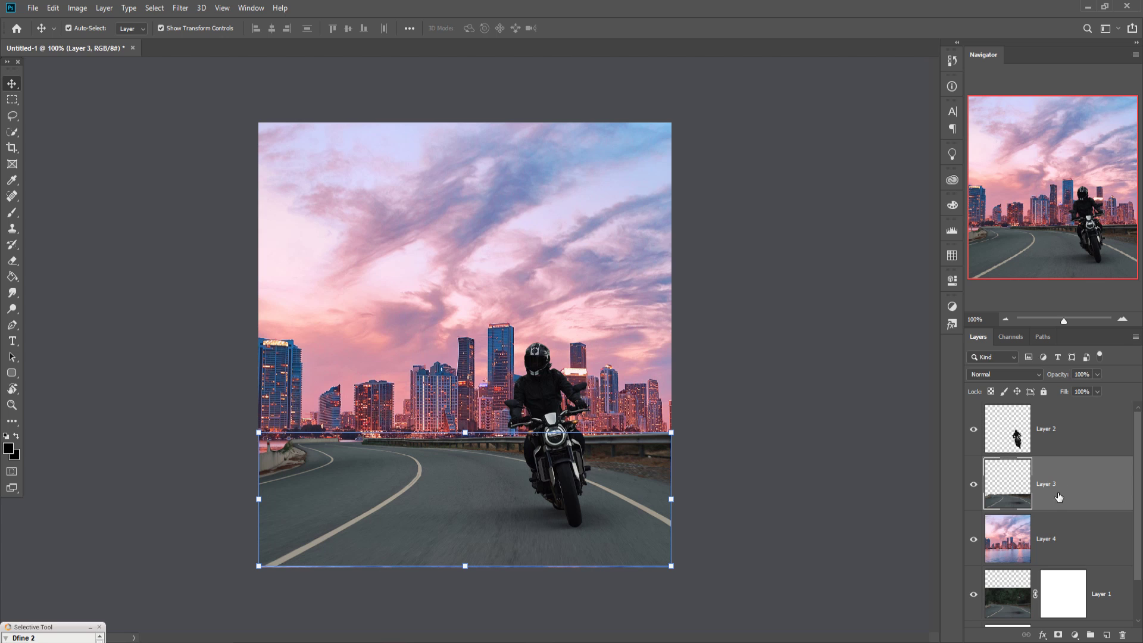
{"action": "left_click", "coordinate": [1064, 538]}
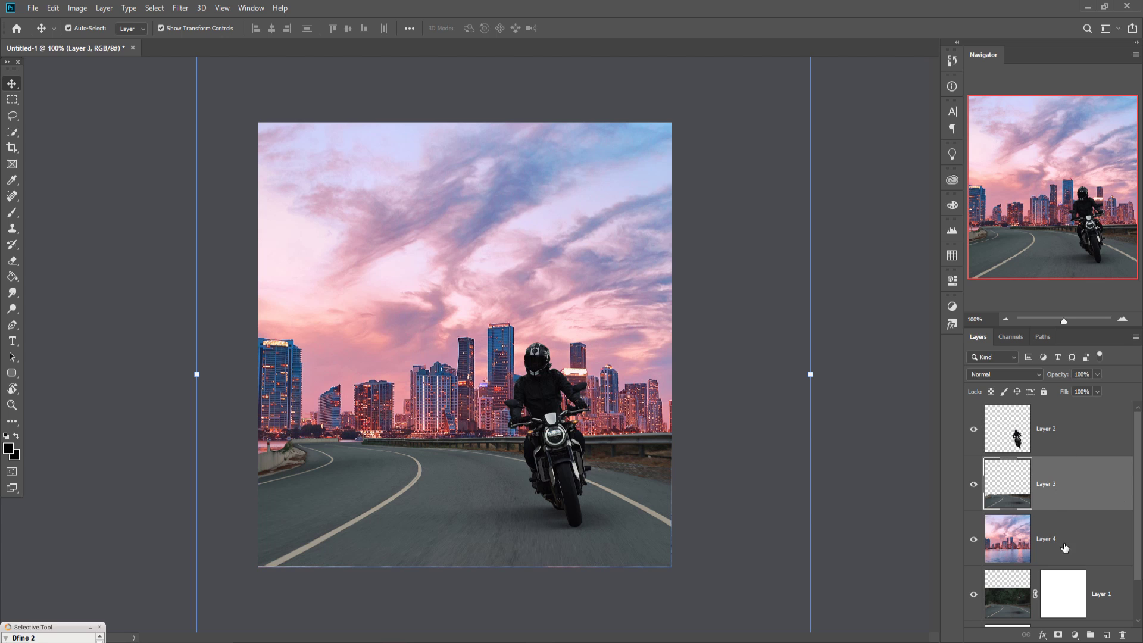
{"action": "left_click", "coordinate": [1041, 504]}
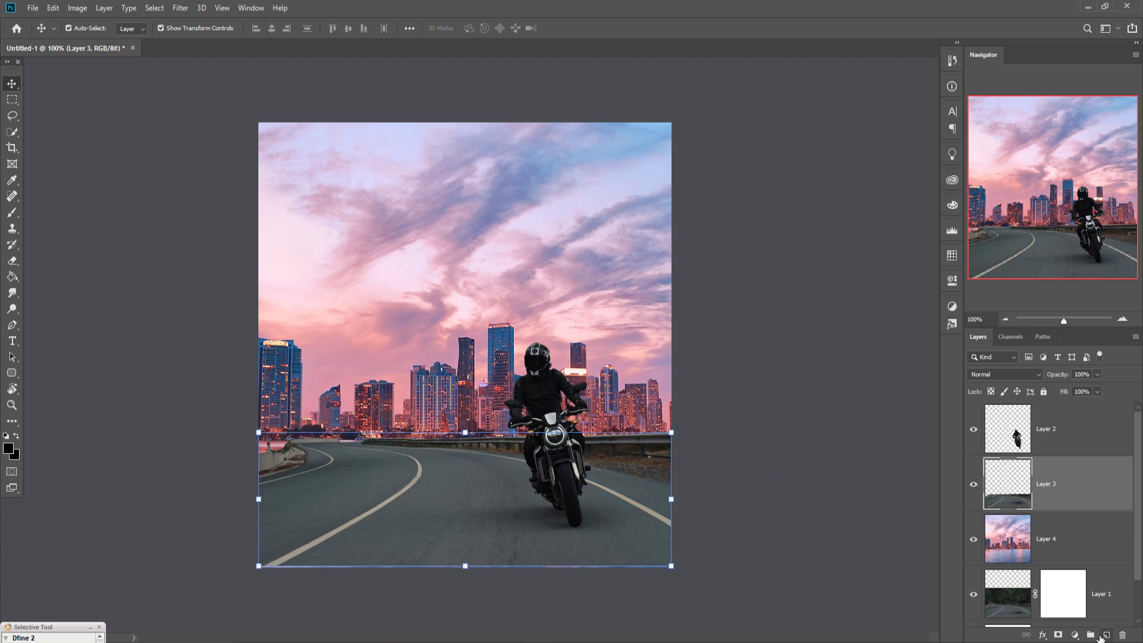
{"action": "left_click", "coordinate": [1075, 634]}
{"action": "left_click", "coordinate": [1077, 529]}
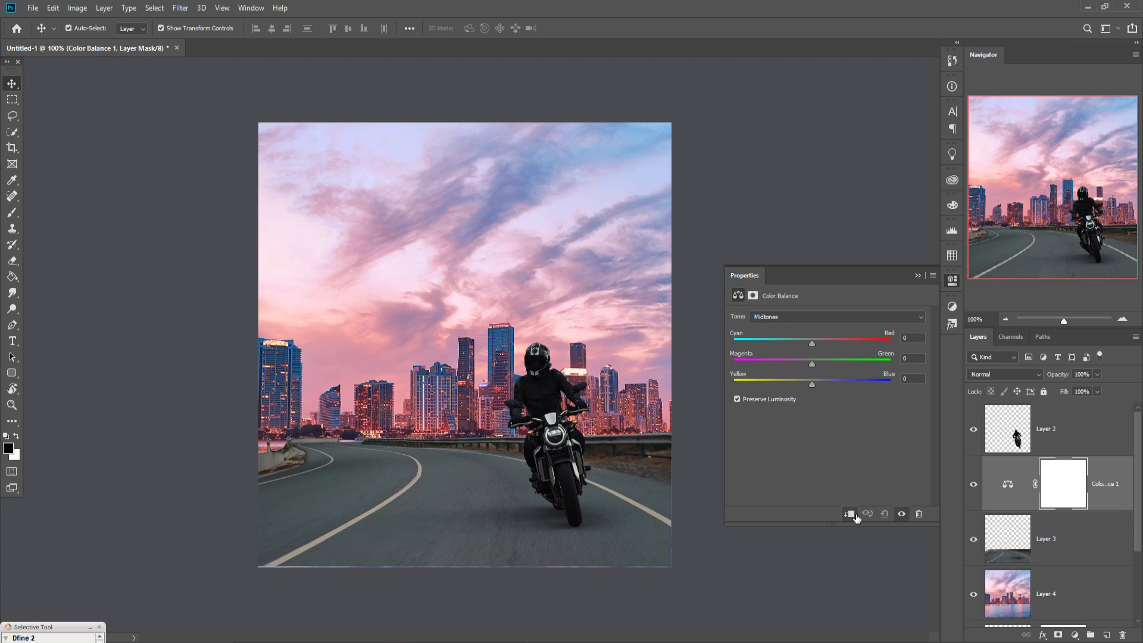
{"action": "left_click", "coordinate": [851, 515]}
Step: Shift the road's Color Balance midtones toward red by about +56 and toward blue, then close the adjustment settings
{"action": "left_click_drag", "start_coordinate": [812, 344], "coordinate": [835, 346]}
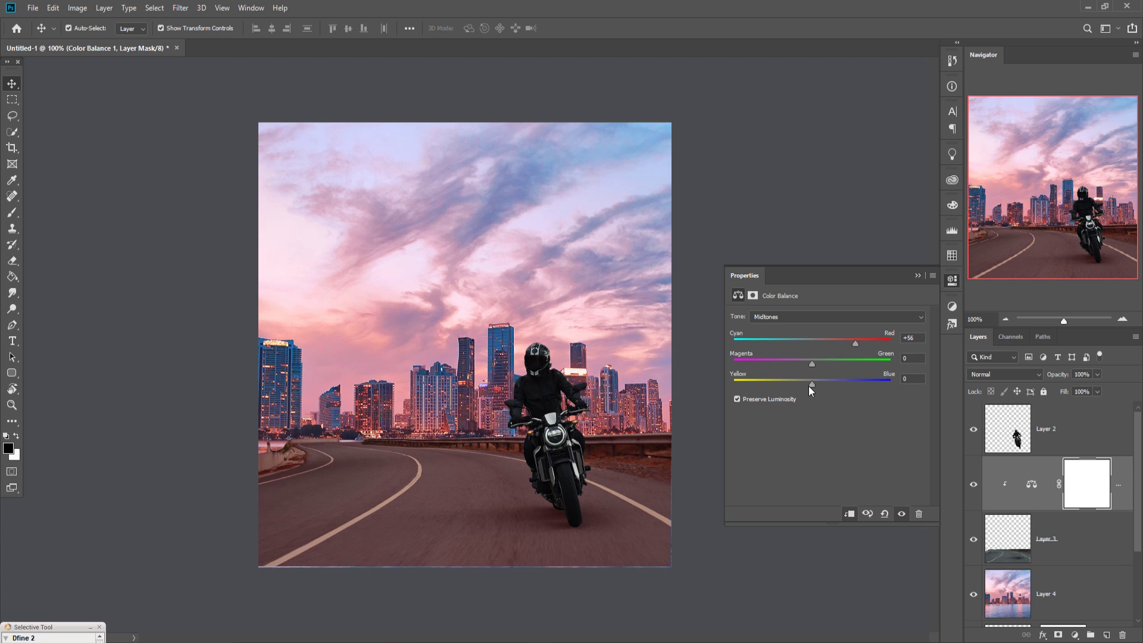
{"action": "left_click_drag", "start_coordinate": [813, 385], "coordinate": [802, 386]}
{"action": "left_click", "coordinate": [917, 276]}
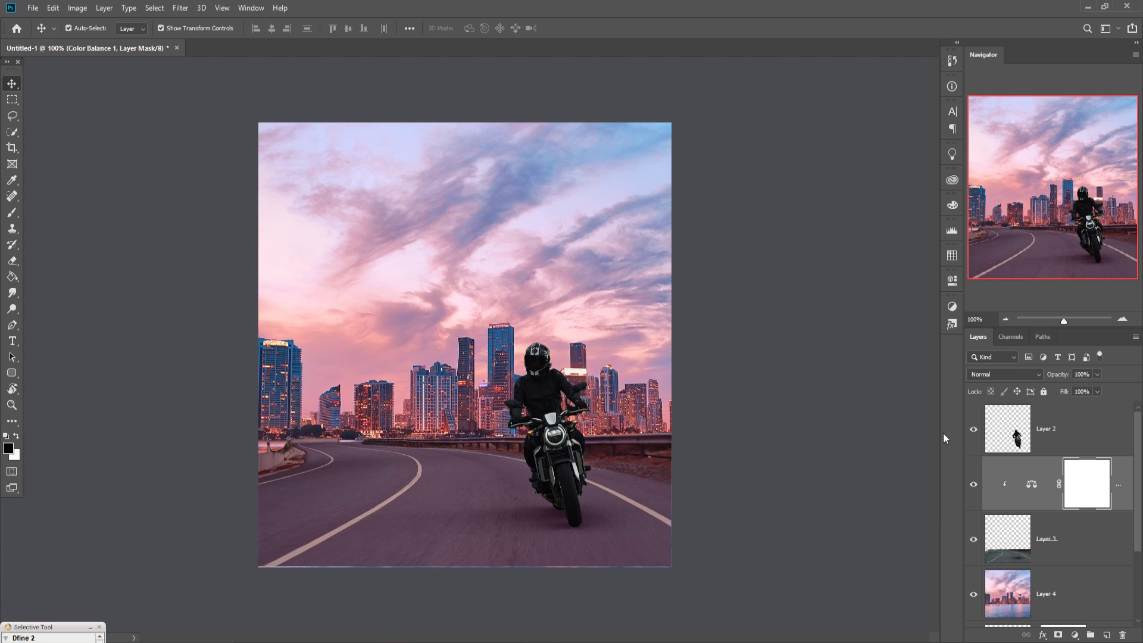
Step: Add a Color Balance adjustment clipped to the motorcycle rider layer, with midtones shifted to red +33 and blue +25
{"action": "left_click", "coordinate": [1025, 420]}
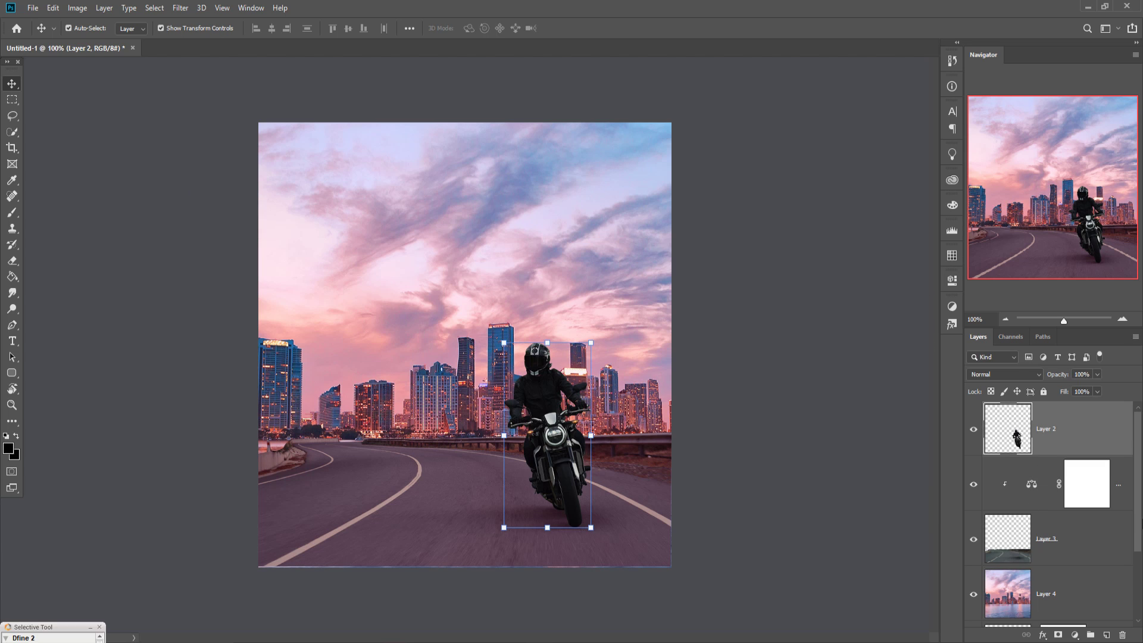
{"action": "left_click", "coordinate": [1077, 635]}
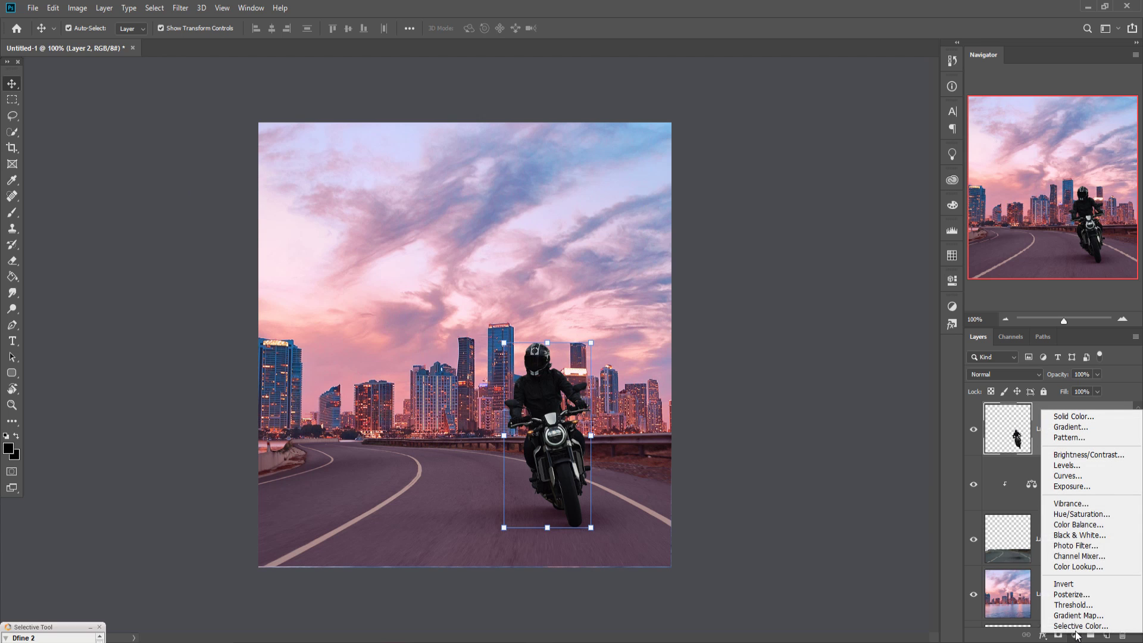
{"action": "left_click", "coordinate": [1082, 526]}
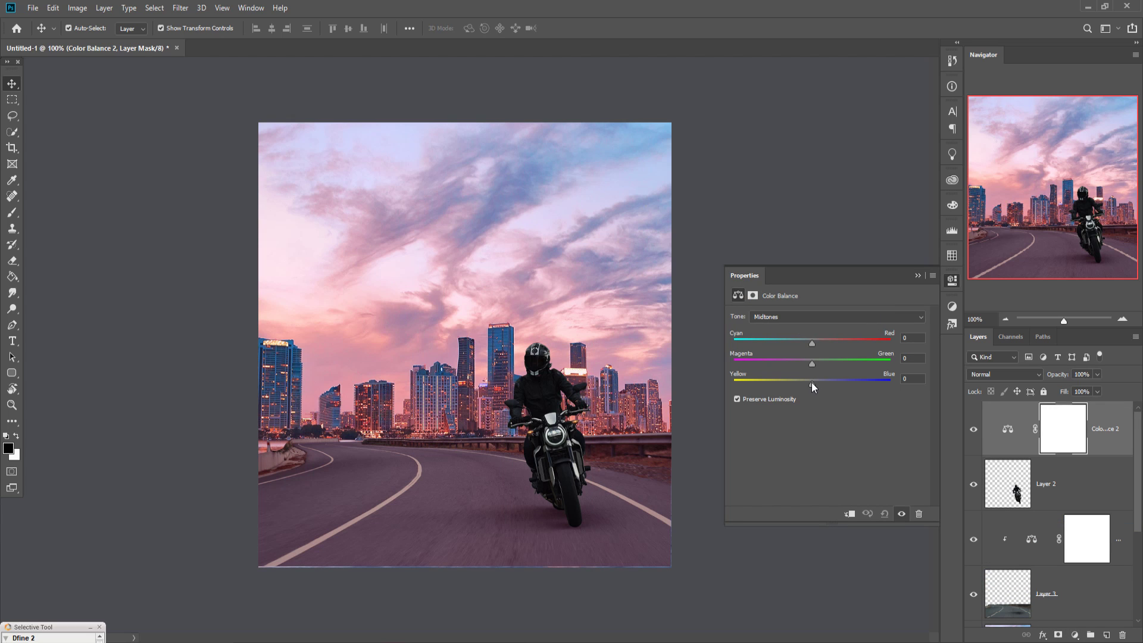
{"action": "left_click_drag", "start_coordinate": [810, 341], "coordinate": [824, 342]}
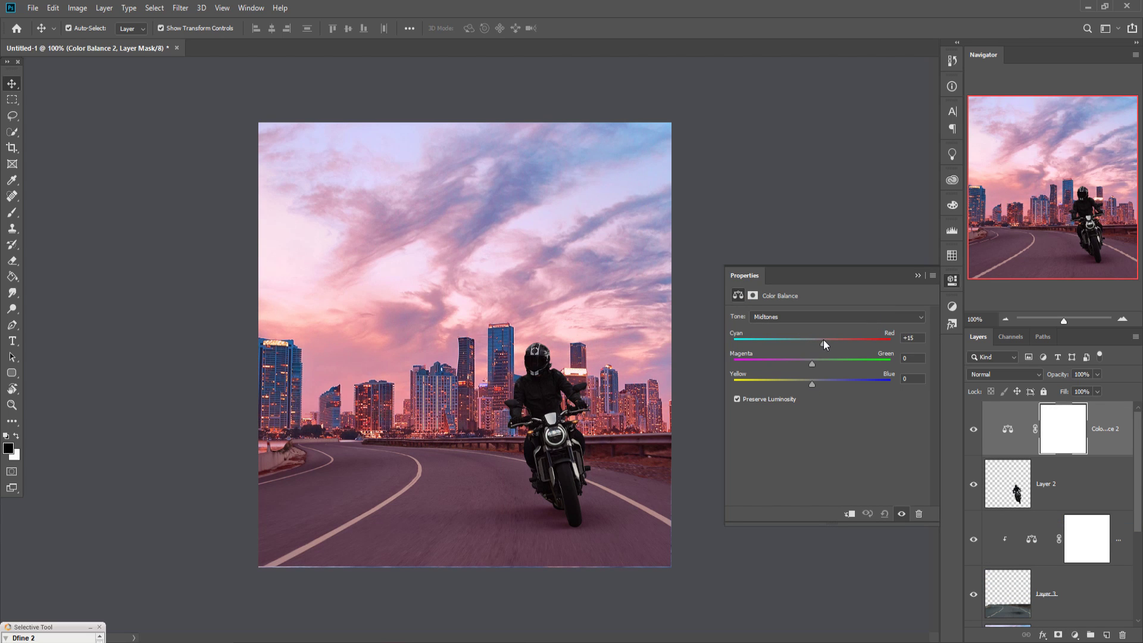
{"action": "left_click", "coordinate": [849, 507]}
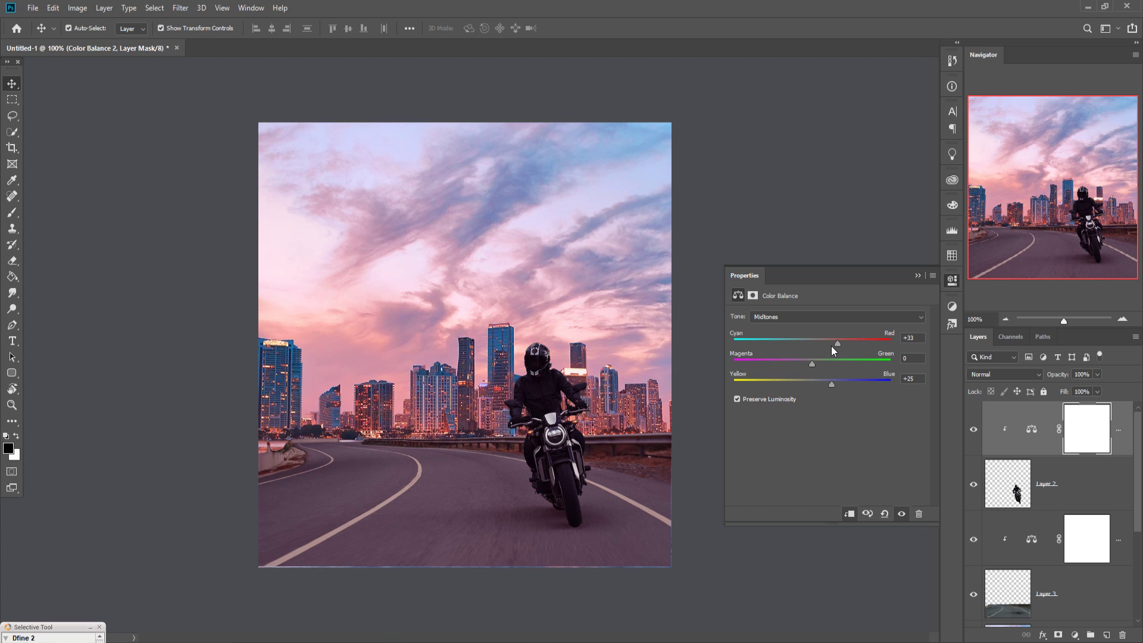
{"action": "left_click", "coordinate": [917, 275]}
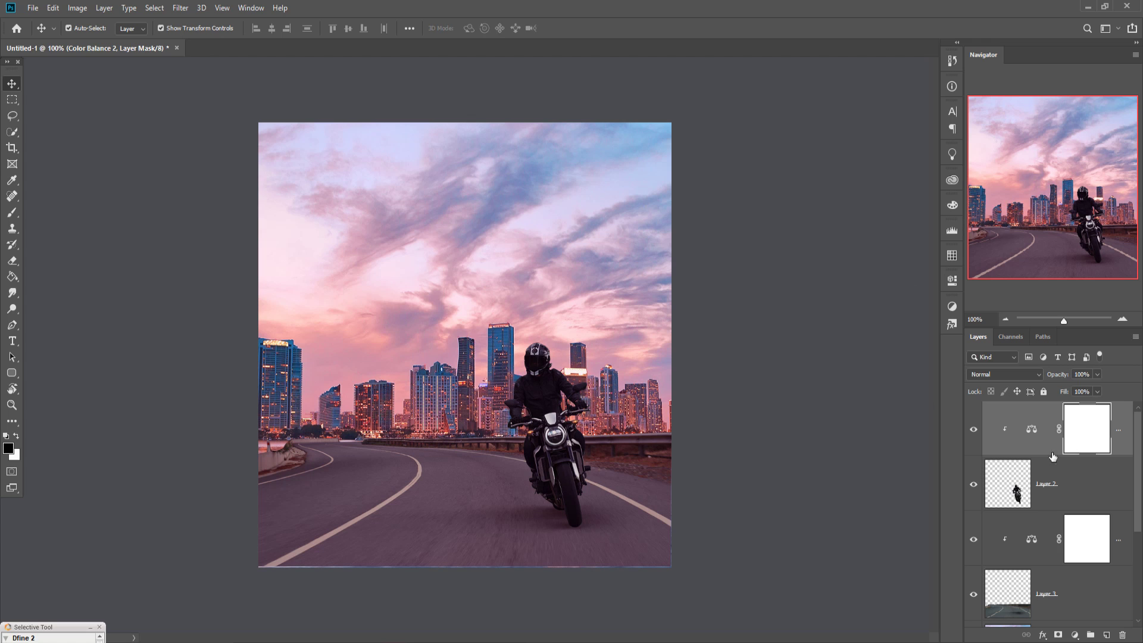
Step: Start the Camera Raw Filter on the rider layer and set Exposure to +1.45, Blacks to +34 and Shadows to +29
{"action": "left_click", "coordinate": [1012, 499]}
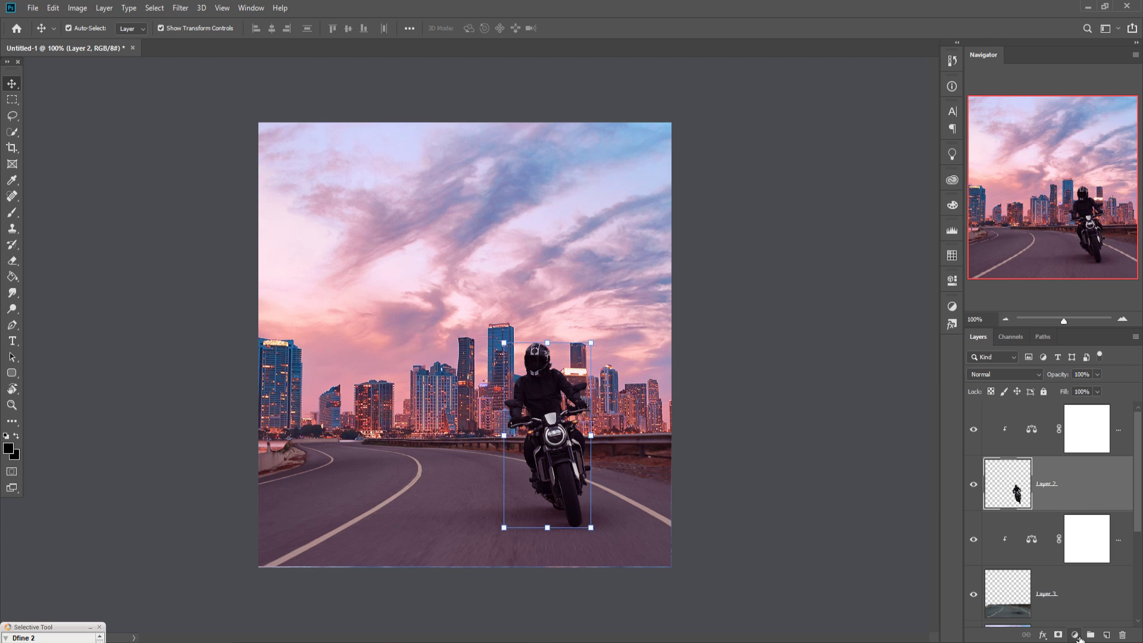
{"action": "left_click", "coordinate": [181, 8]}
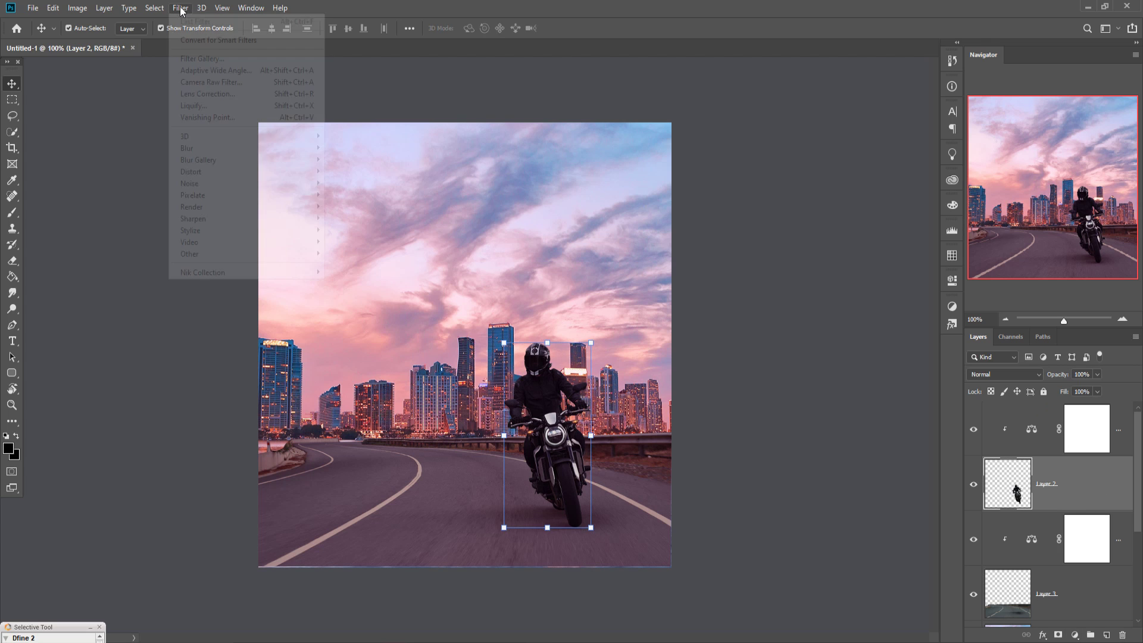
{"action": "left_click", "coordinate": [199, 82]}
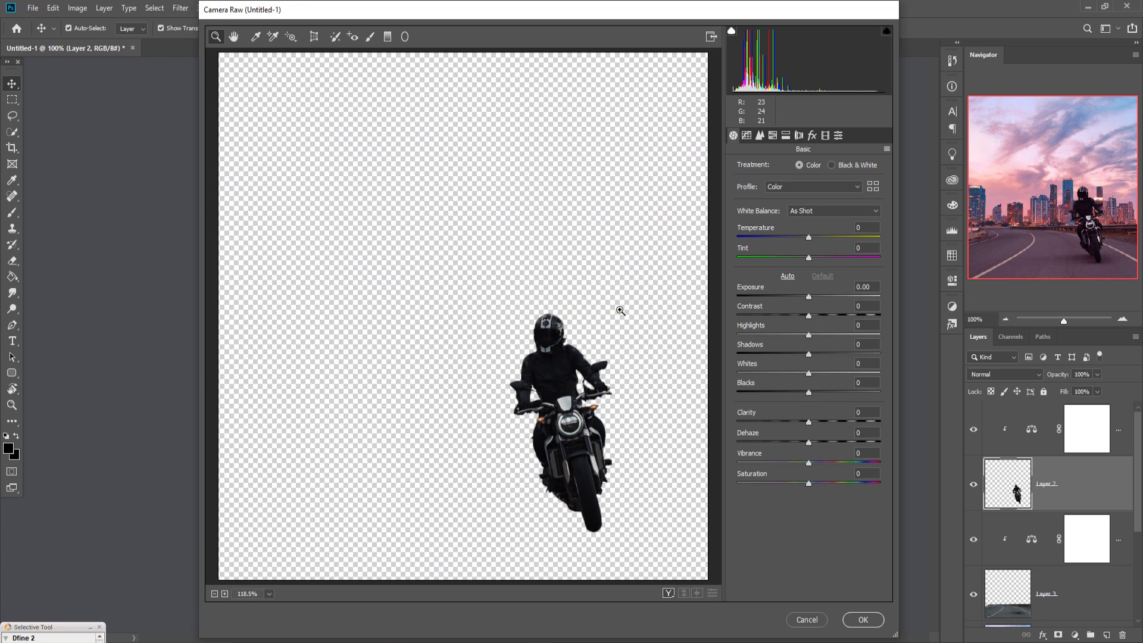
{"action": "left_click_drag", "start_coordinate": [809, 297], "coordinate": [824, 296]}
{"action": "left_click_drag", "start_coordinate": [825, 296], "coordinate": [830, 295]}
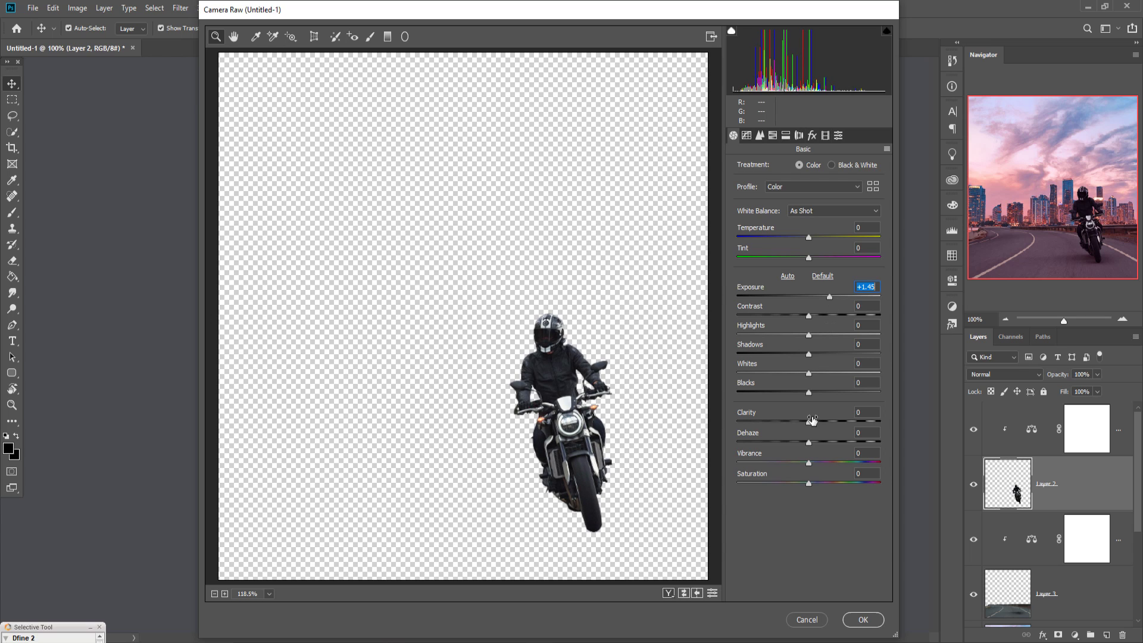
{"action": "left_click_drag", "start_coordinate": [809, 393], "coordinate": [834, 390]}
{"action": "left_click_drag", "start_coordinate": [810, 353], "coordinate": [830, 355]}
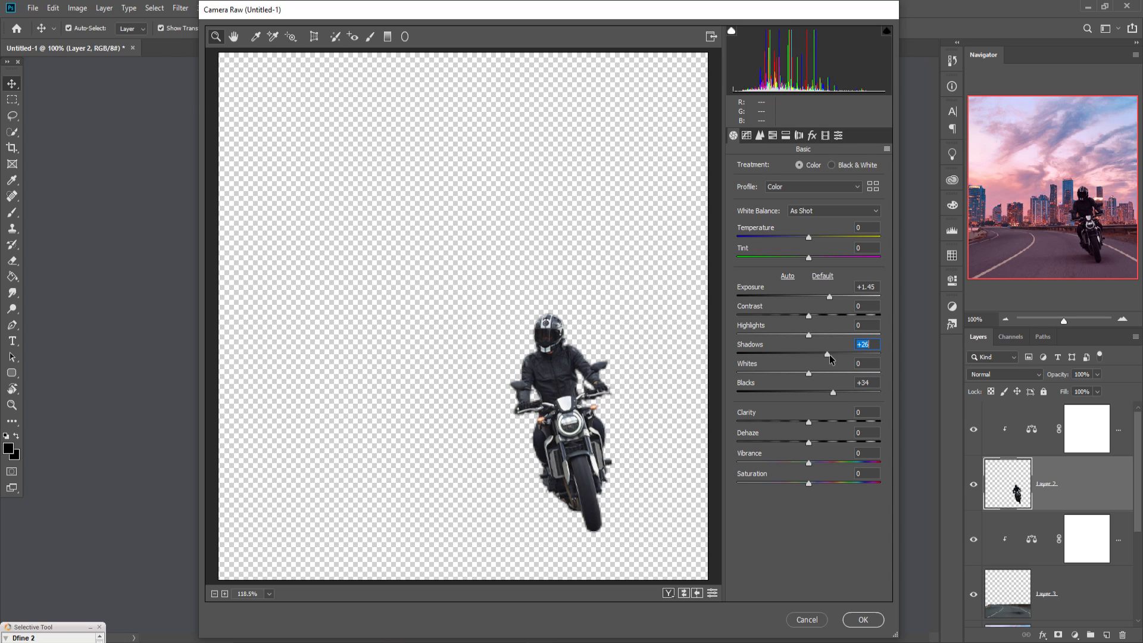
Step: Set the rider's Contrast to +21 and Saturation to +31, and apply the Camera Raw adjustments
{"action": "left_click_drag", "start_coordinate": [809, 317], "coordinate": [823, 315]}
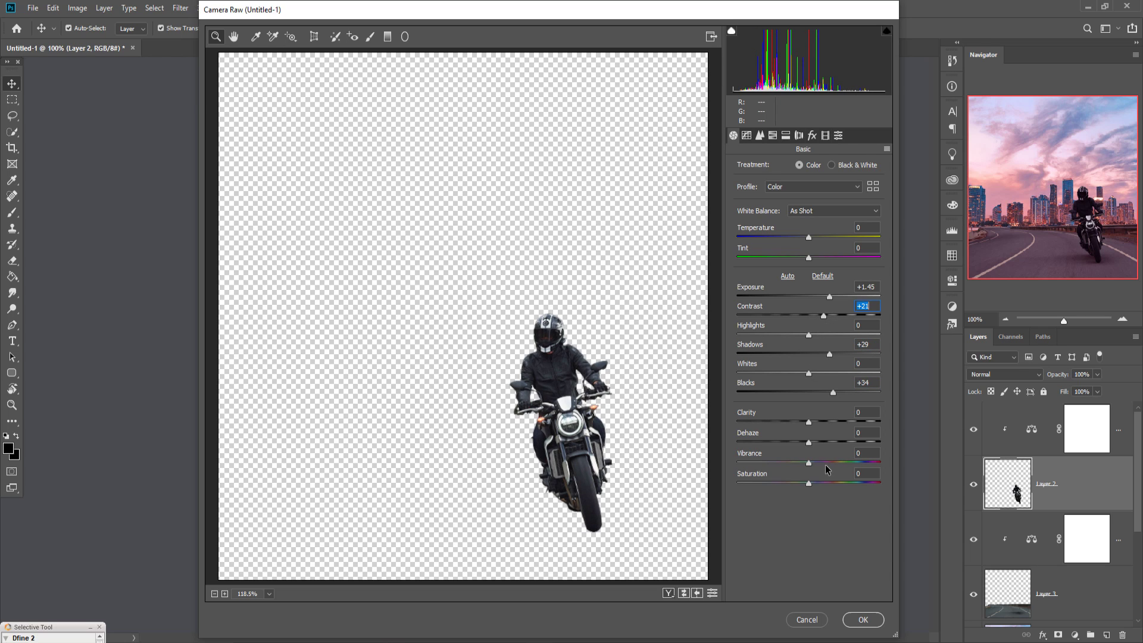
{"action": "left_click_drag", "start_coordinate": [809, 482], "coordinate": [830, 483]}
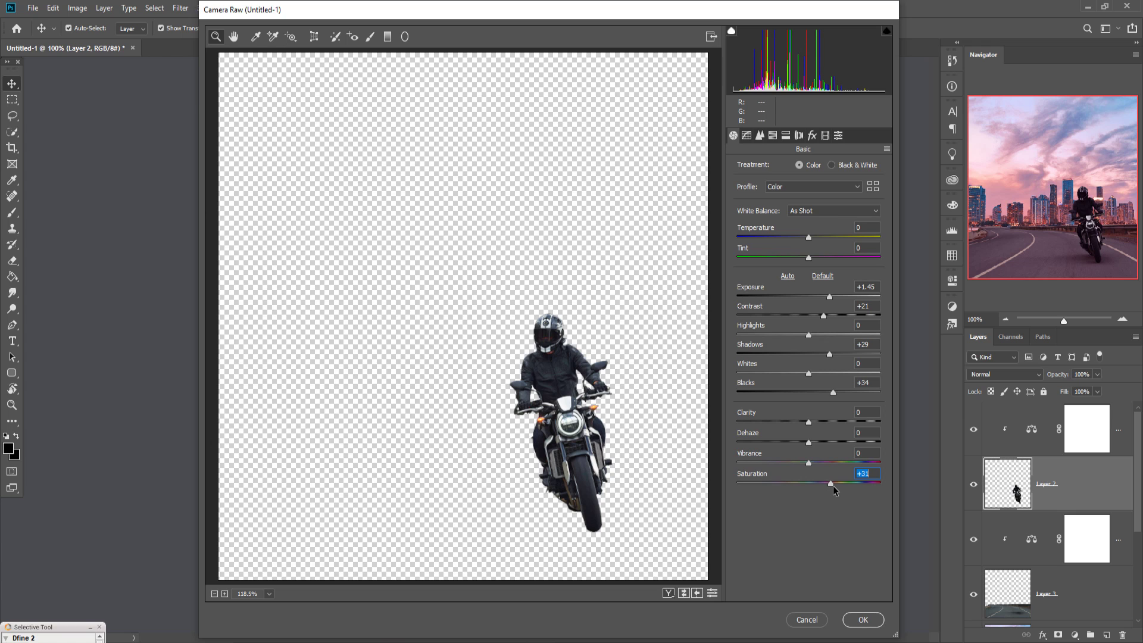
{"action": "left_click", "coordinate": [854, 620]}
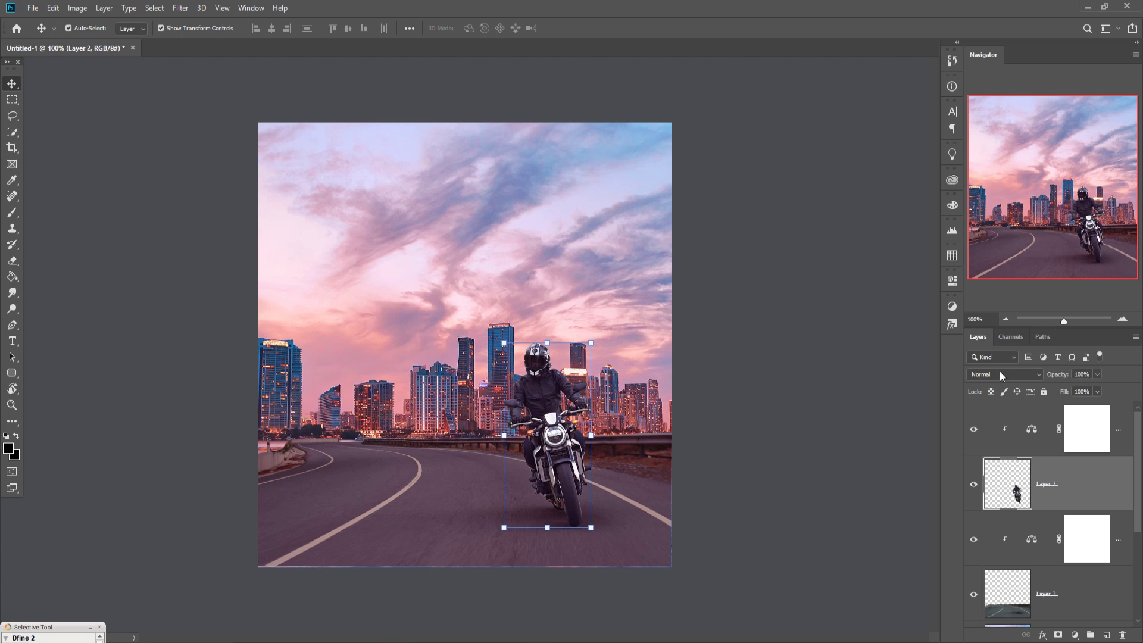
Step: Merge the rider's Color Balance adjustment with the rider layer into a single layer
{"action": "left_click", "coordinate": [1119, 433]}
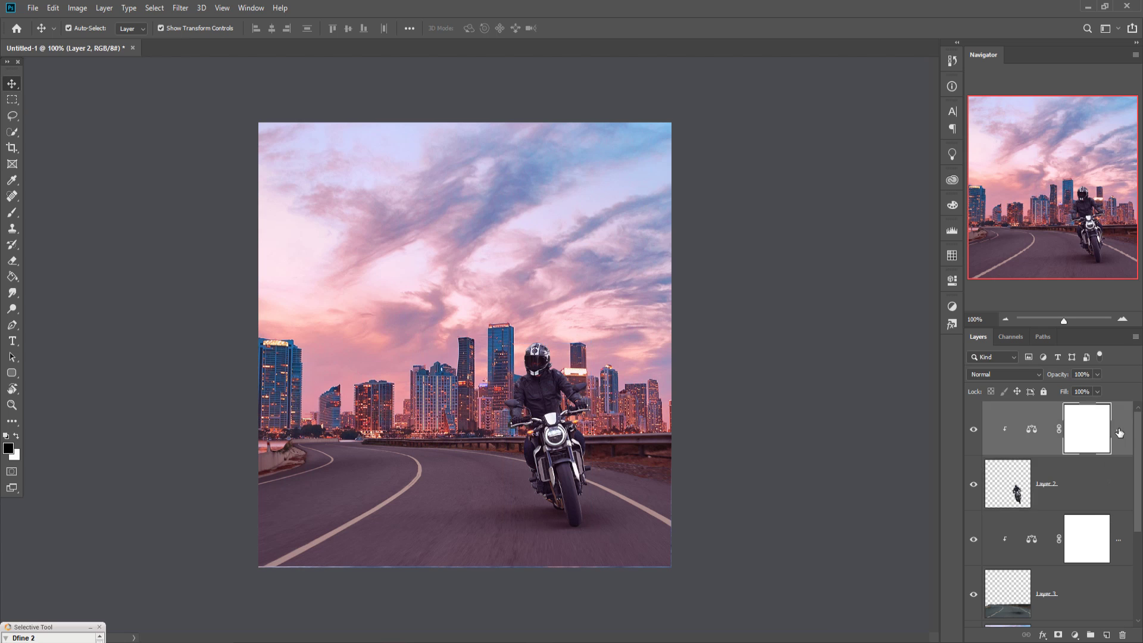
{"action": "left_click", "coordinate": [1120, 462], "text": "shift"}
{"action": "right_click", "coordinate": [1121, 437]}
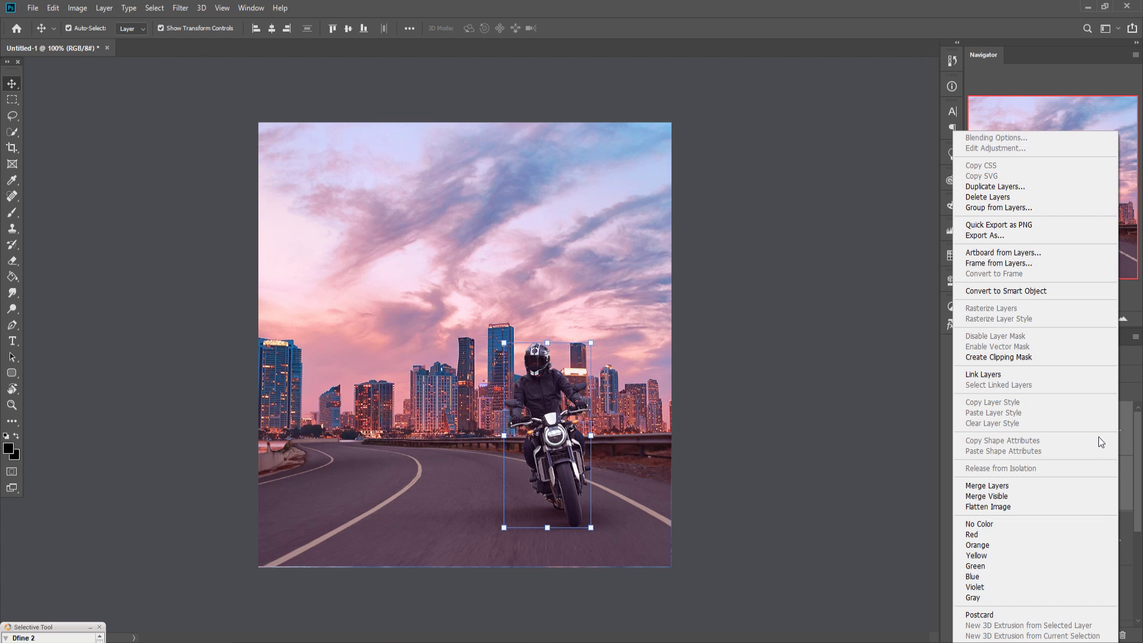
{"action": "left_click", "coordinate": [1030, 481]}
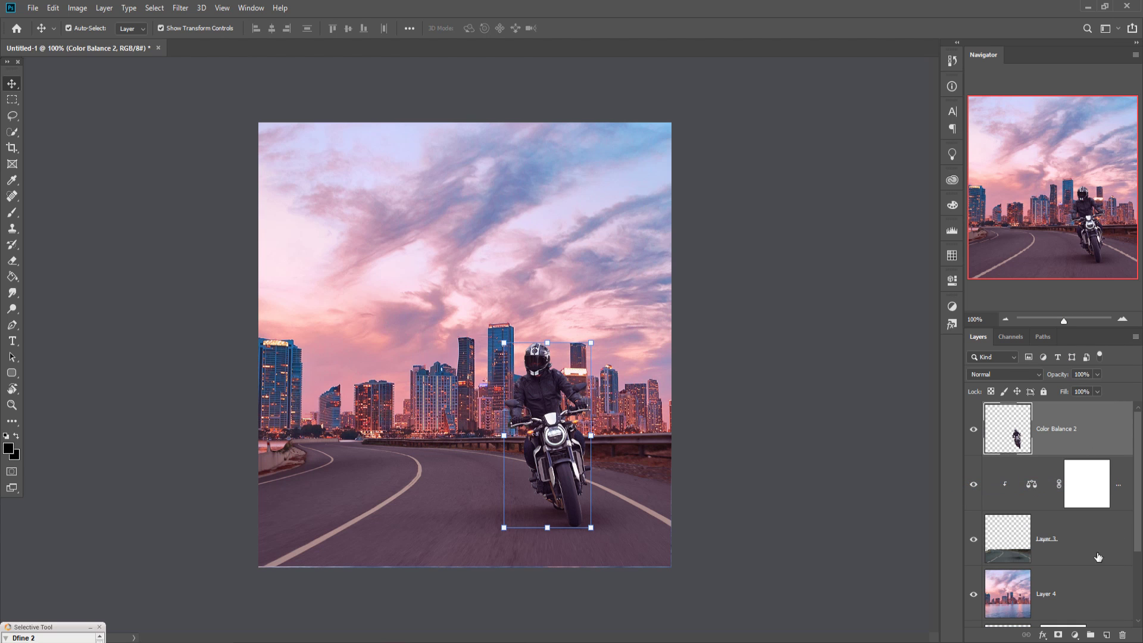
Step: Create a new layer clipped to the merged rider layer and set its blend mode to Overlay
{"action": "left_click", "coordinate": [1107, 634]}
{"action": "right_click", "coordinate": [1040, 415]}
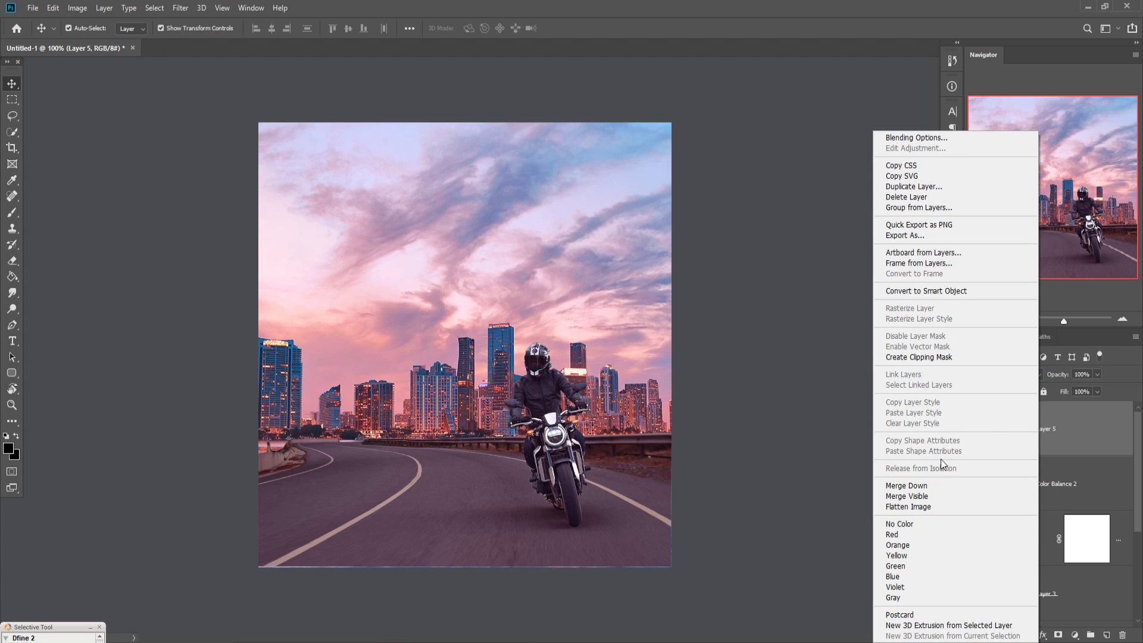
{"action": "left_click", "coordinate": [917, 358]}
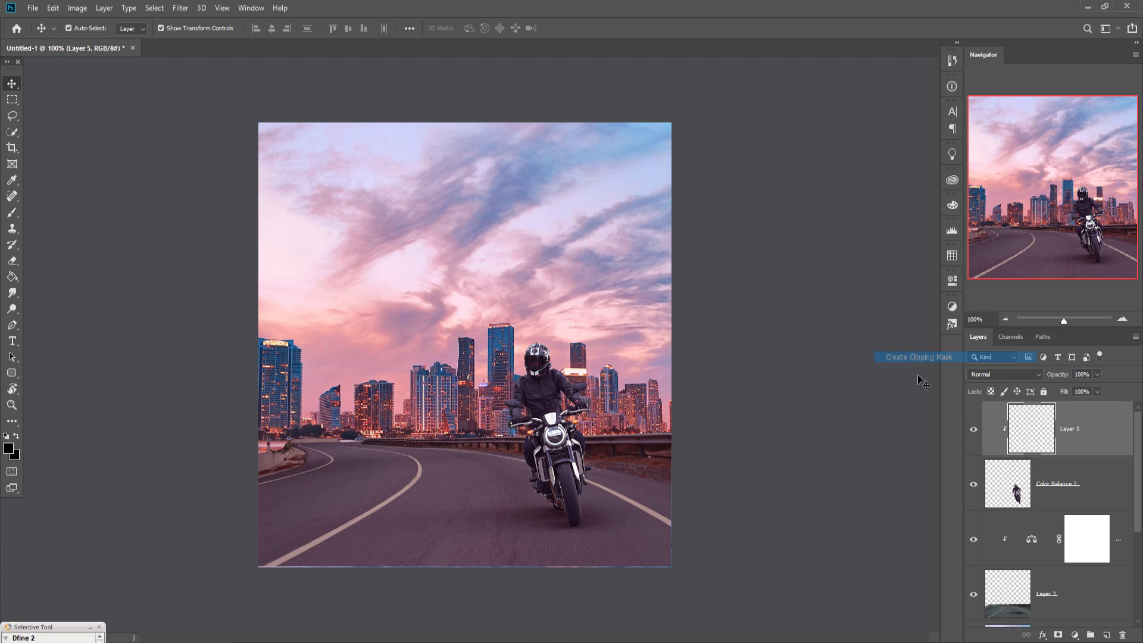
{"action": "left_click", "coordinate": [1005, 374]}
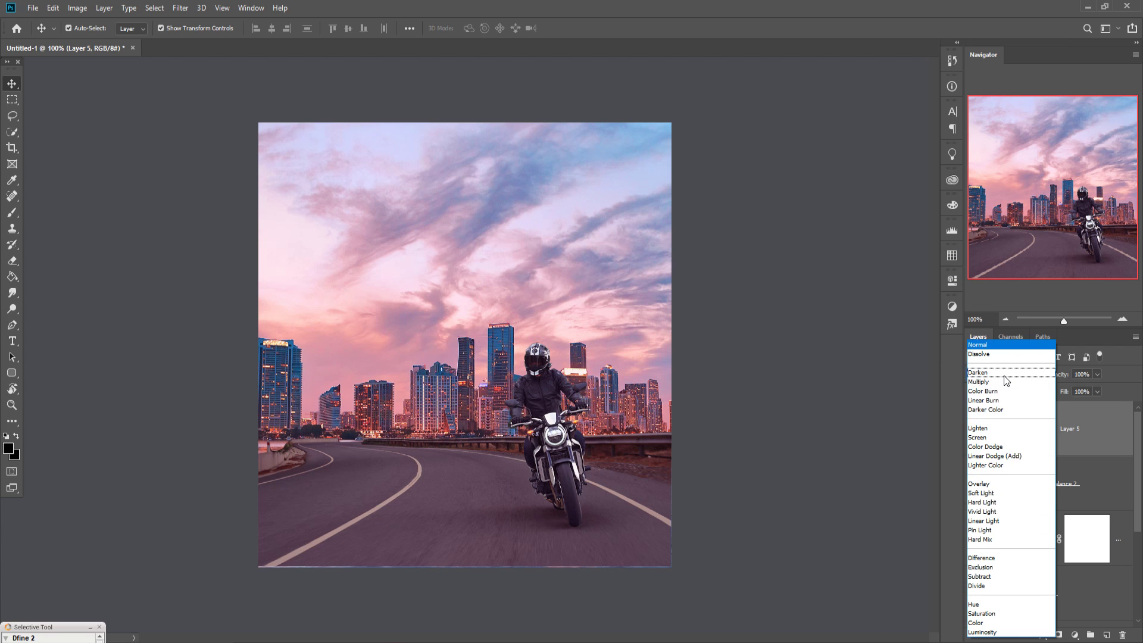
{"action": "left_click", "coordinate": [982, 484]}
Step: Fill the clipped Overlay layer with 50% Gray in Normal mode at 100% opacity
{"action": "left_click", "coordinate": [53, 8]}
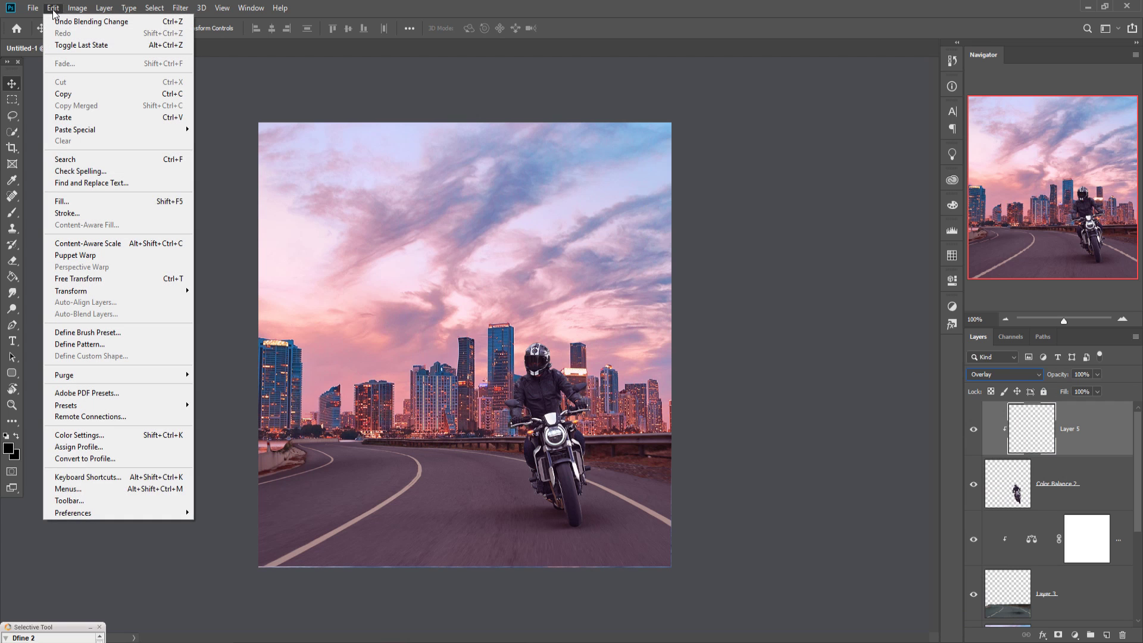
{"action": "left_click", "coordinate": [65, 203]}
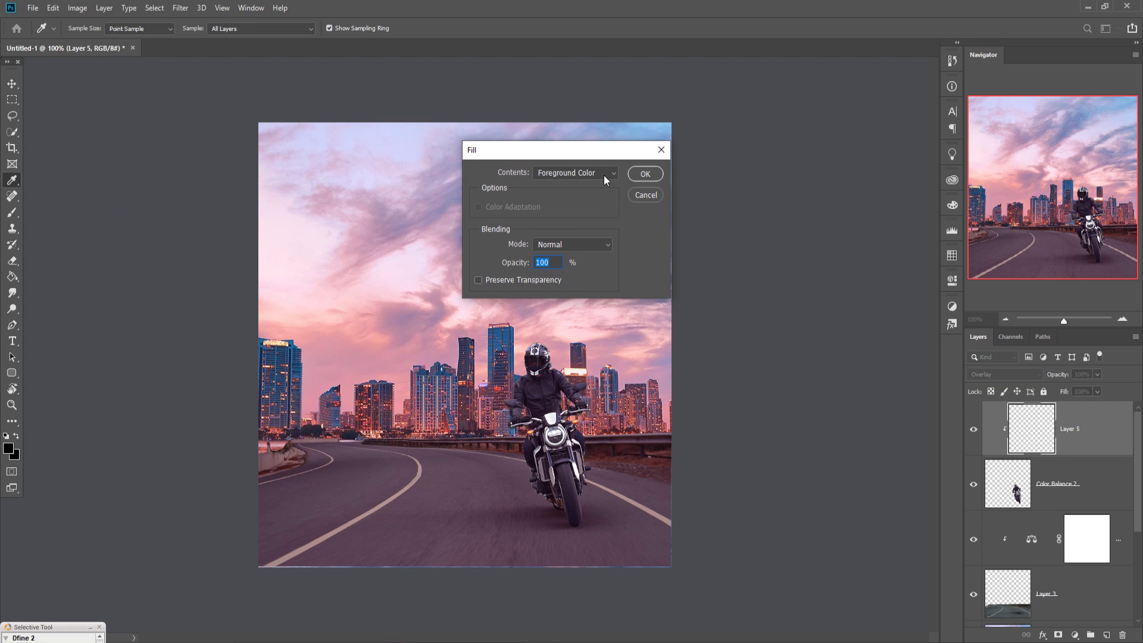
{"action": "left_click", "coordinate": [606, 180]}
{"action": "left_click", "coordinate": [563, 268]}
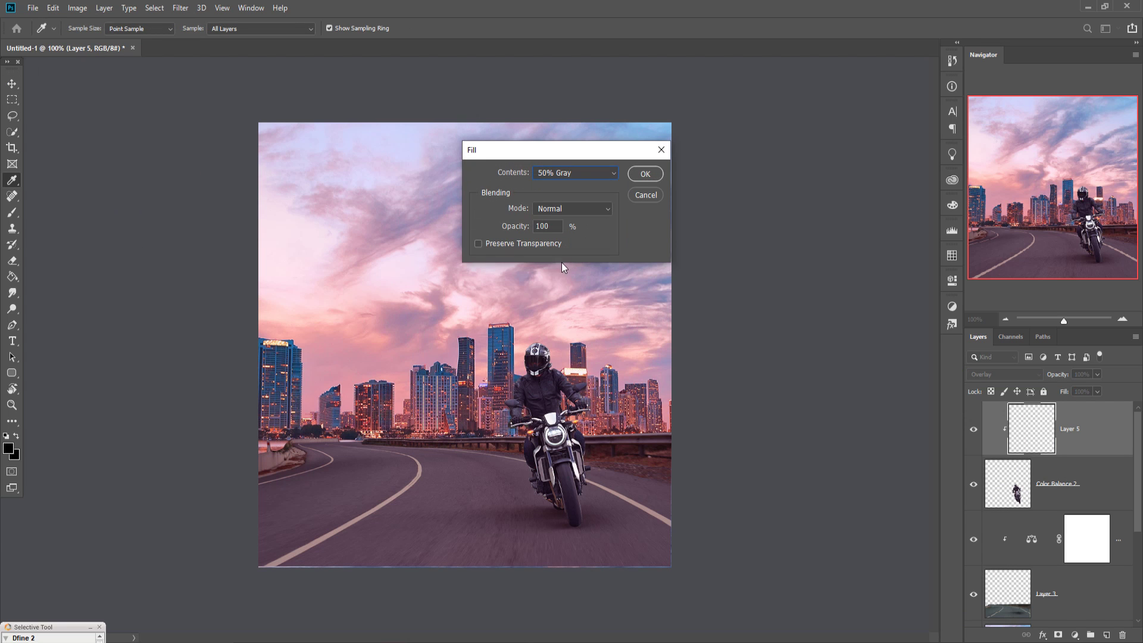
{"action": "left_click", "coordinate": [633, 178]}
{"action": "key", "text": "v"}
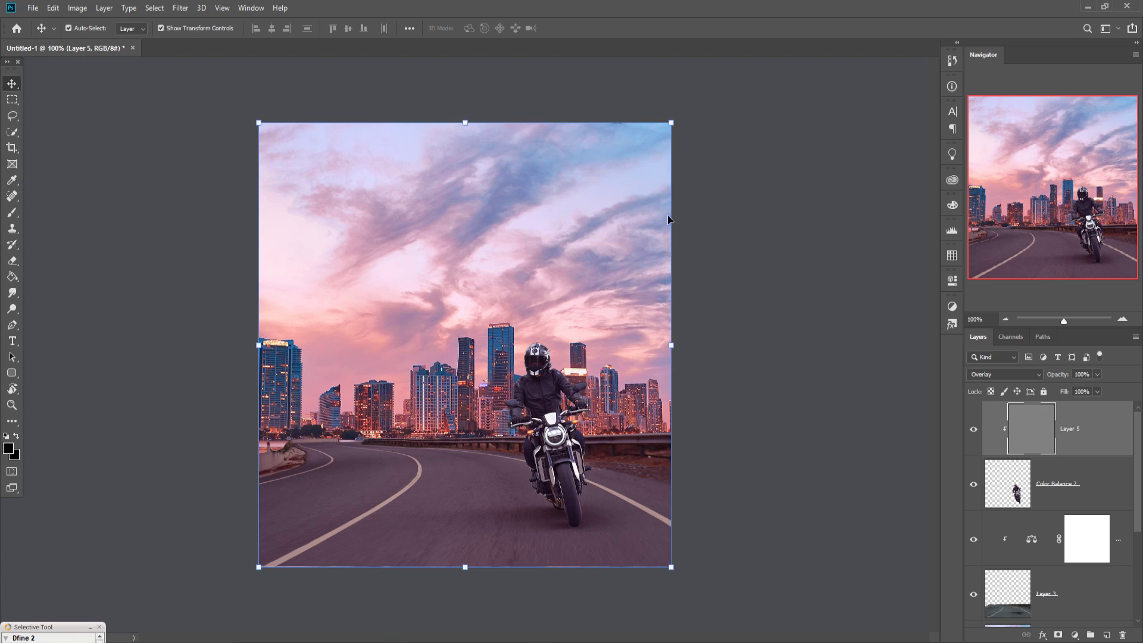
Step: Lighten the rider's jacket, shoulders and sleeves on the gray layer using the Dodge tool with small brushes, Midtones range and 83% exposure
{"action": "left_click", "coordinate": [12, 309]}
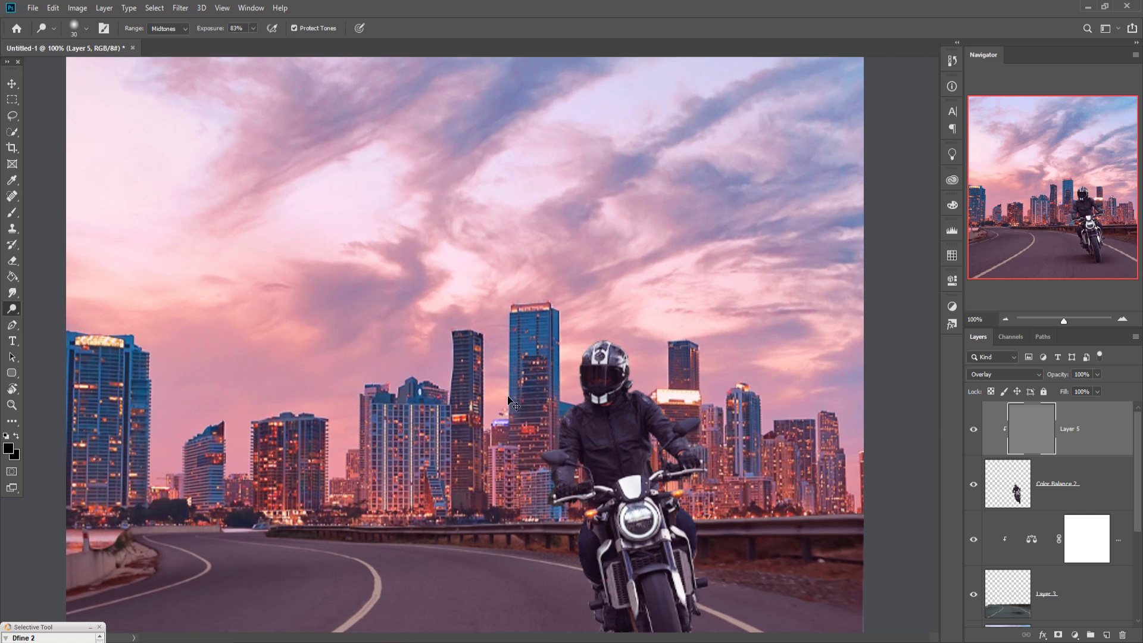
{"action": "key", "text": "ctrl+plus"}
{"action": "key", "text": "bracketleft"}
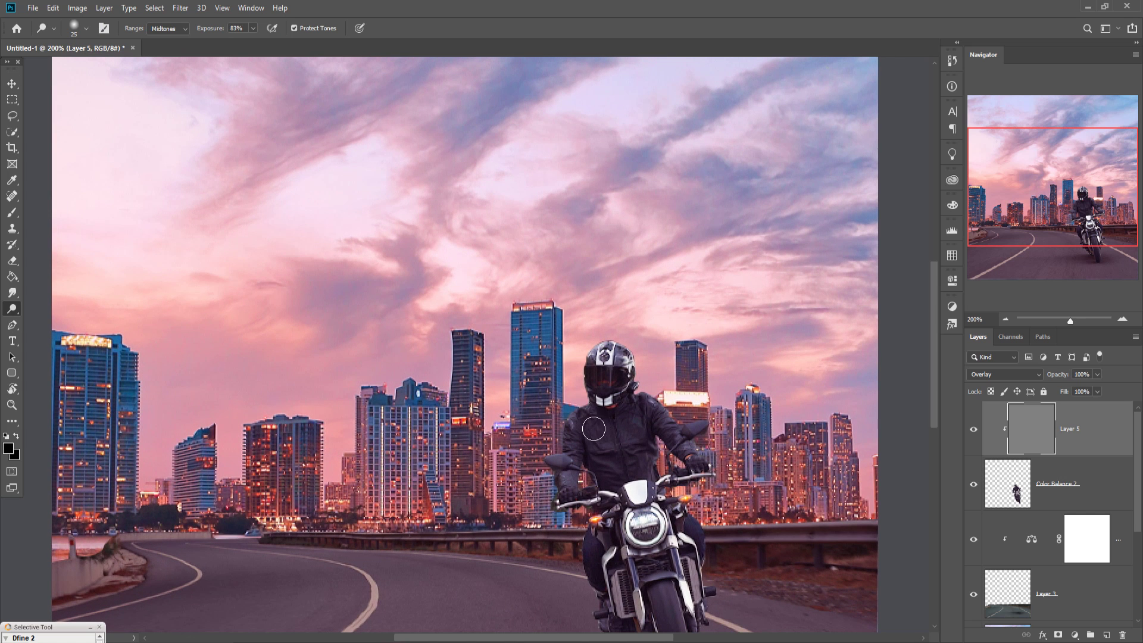
{"action": "mouse_move", "coordinate": [574, 440]}
{"action": "left_mouse_down"}
{"action": "mouse_move", "coordinate": [556, 474]}
{"action": "mouse_move", "coordinate": [565, 505]}
{"action": "left_mouse_up"}
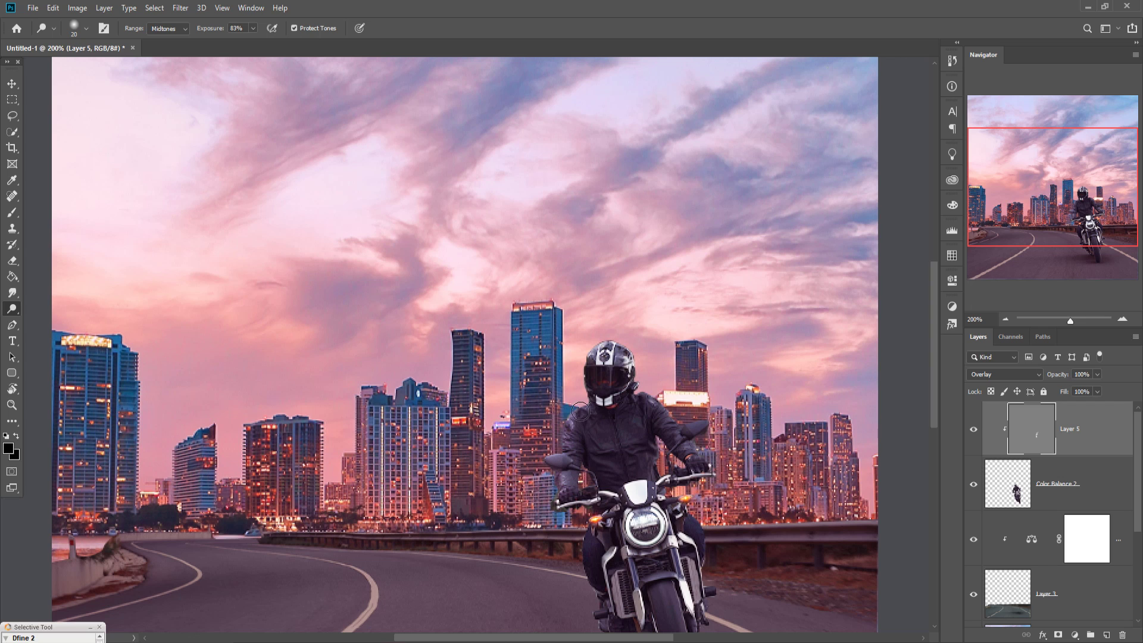
{"action": "mouse_move", "coordinate": [591, 390]}
{"action": "left_mouse_down"}
{"action": "mouse_move", "coordinate": [601, 350]}
{"action": "mouse_move", "coordinate": [638, 351]}
{"action": "mouse_move", "coordinate": [663, 406]}
{"action": "left_mouse_up"}
{"action": "key", "text": "bracketleft"}
{"action": "mouse_move", "coordinate": [654, 402]}
{"action": "left_mouse_down"}
{"action": "mouse_move", "coordinate": [682, 436]}
{"action": "mouse_move", "coordinate": [713, 428]}
{"action": "mouse_move", "coordinate": [711, 470]}
{"action": "left_mouse_up"}
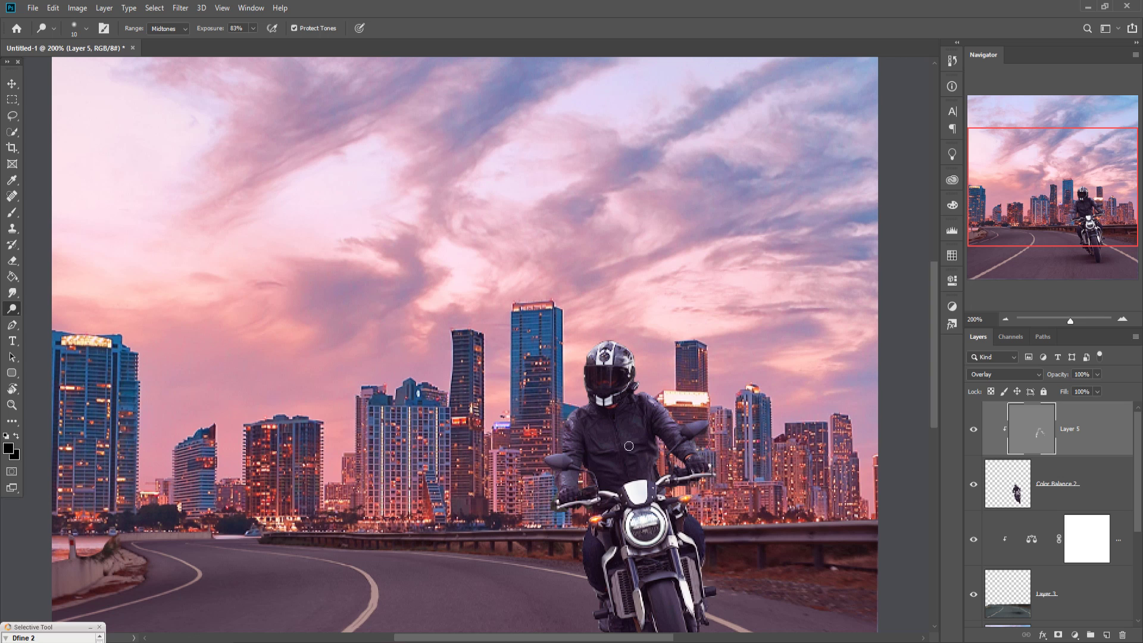
{"action": "mouse_move", "coordinate": [586, 423]}
{"action": "left_mouse_down"}
{"action": "mouse_move", "coordinate": [610, 459]}
{"action": "mouse_move", "coordinate": [603, 453]}
{"action": "mouse_move", "coordinate": [623, 457]}
{"action": "left_mouse_up"}
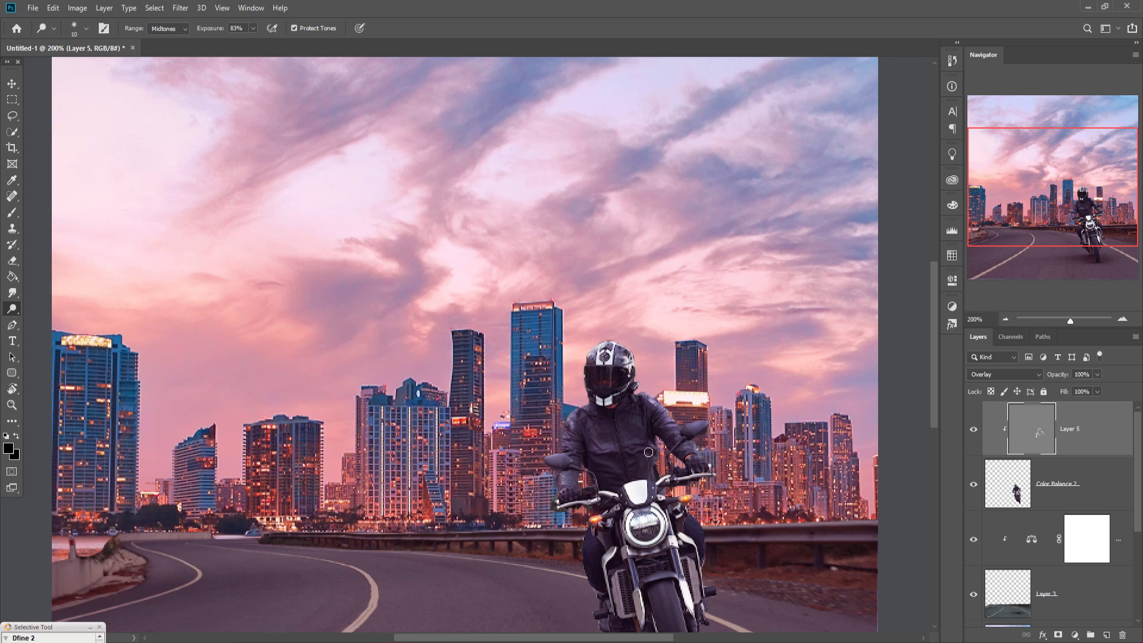
{"action": "left_click_drag", "start_coordinate": [608, 463], "coordinate": [621, 478]}
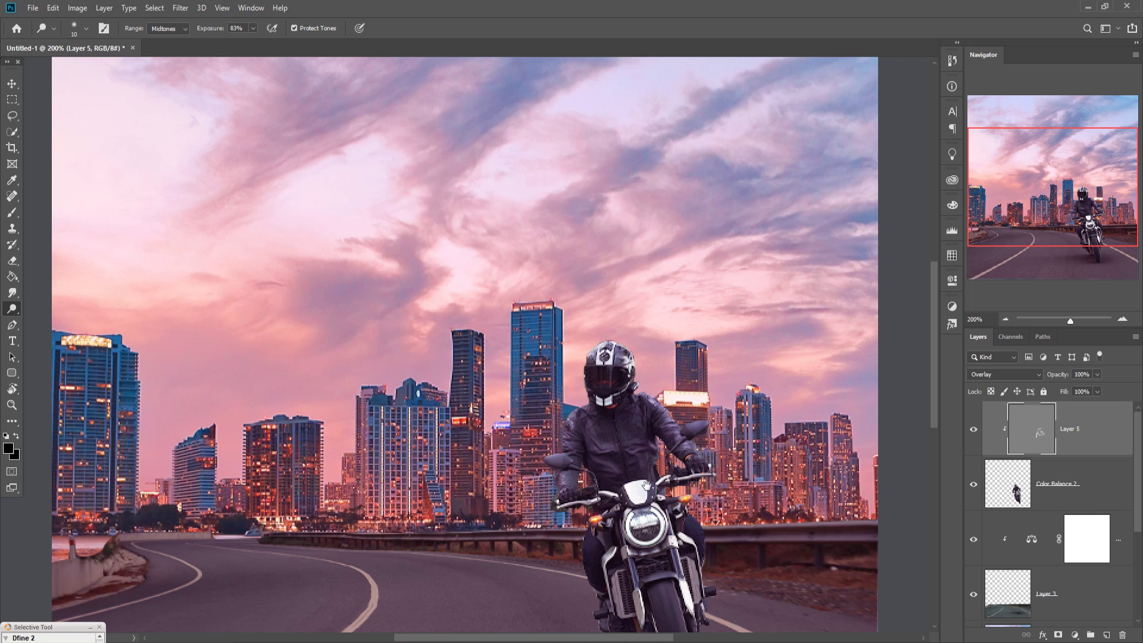
Step: Dodge the rider's legs and the motorcycle down to the front tyre with a size 20 brush
{"action": "left_click_drag", "start_coordinate": [646, 485], "coordinate": [627, 241]}
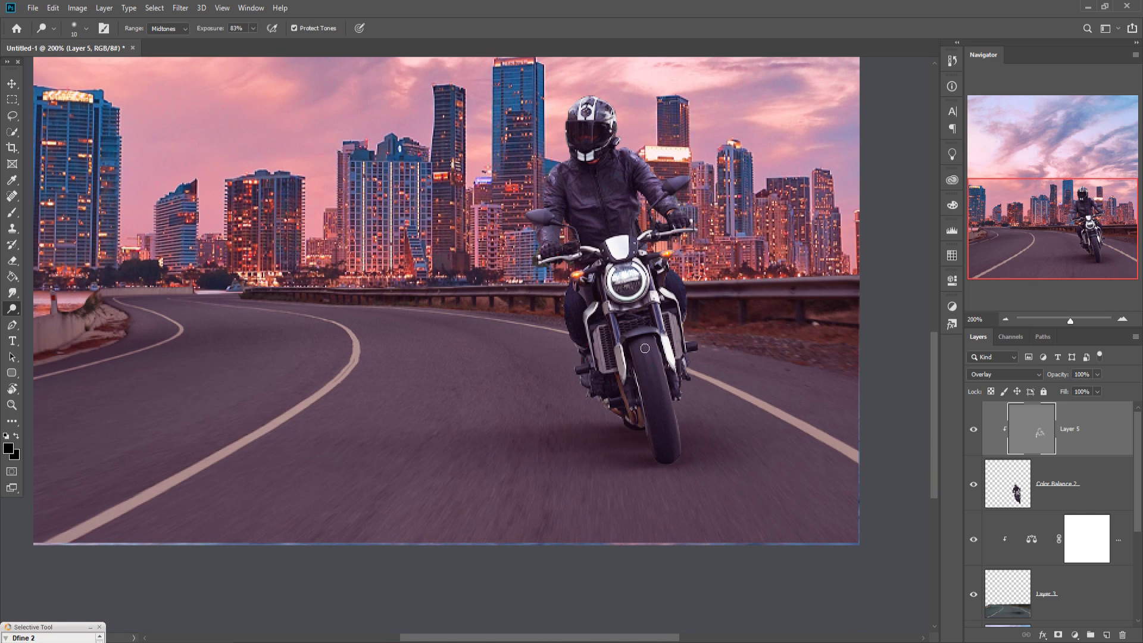
{"action": "key", "text": "bracketright"}
{"action": "key", "text": "bracketright"}
{"action": "key", "text": "bracketright"}
{"action": "key", "text": "bracketleft"}
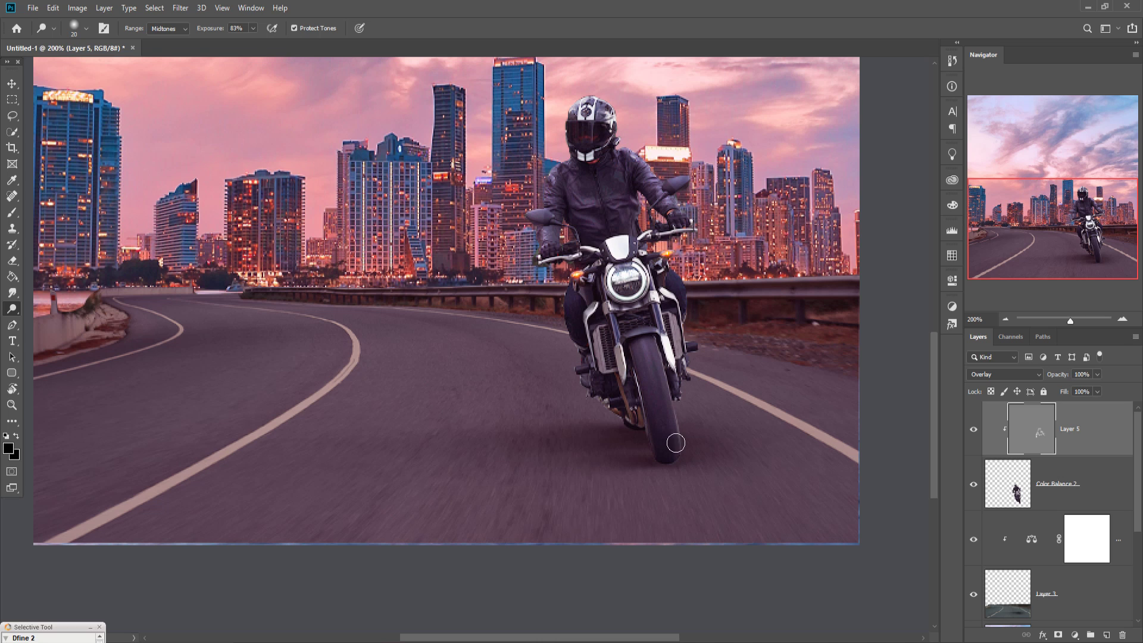
{"action": "left_click_drag", "start_coordinate": [676, 443], "coordinate": [679, 452]}
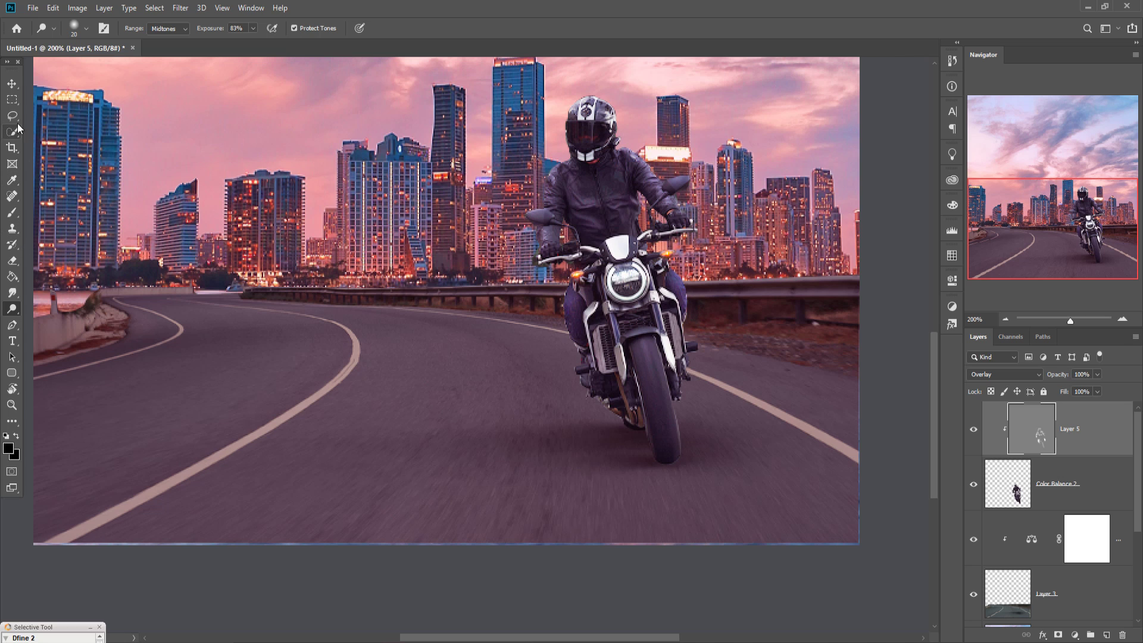
Step: Switch to the Move tool and select the merged rider layer beneath the gray dodge layer
{"action": "left_click", "coordinate": [12, 84]}
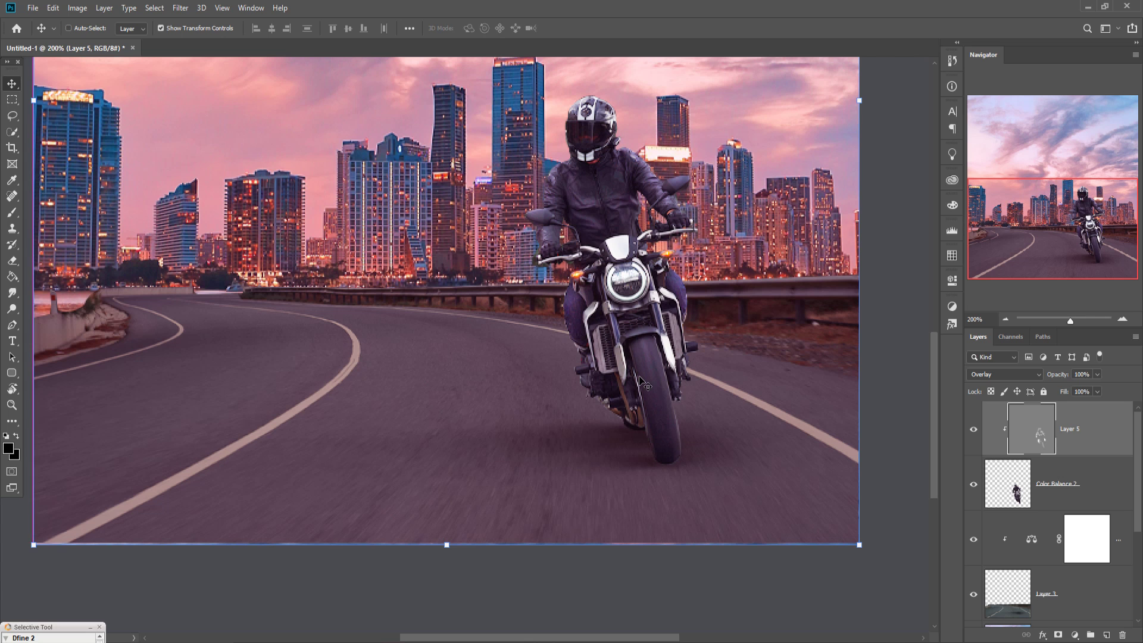
{"action": "key", "text": "ctrl+minus"}
{"action": "left_click", "coordinate": [1080, 489]}
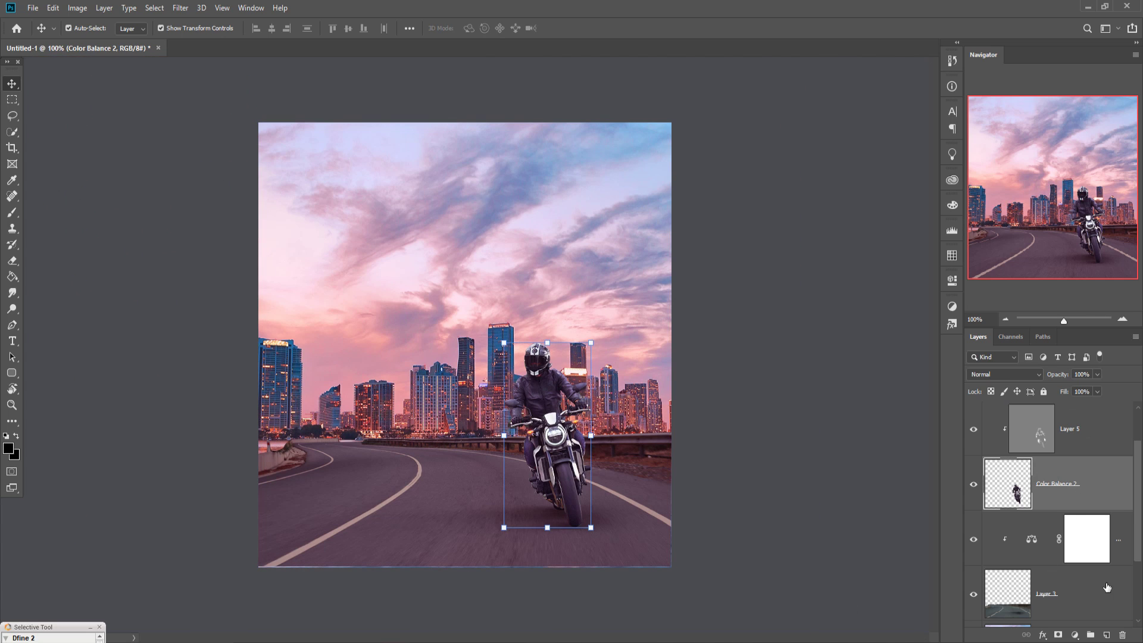
Step: Copy the orange lens flare image into the composite, place it above the gray dodge layer and release its clipping mask
{"action": "scroll", "coordinate": [1106, 588], "scroll_direction": "down", "scroll_amount": 3}
{"action": "scroll", "coordinate": [1107, 587], "scroll_direction": "up", "scroll_amount": 1}
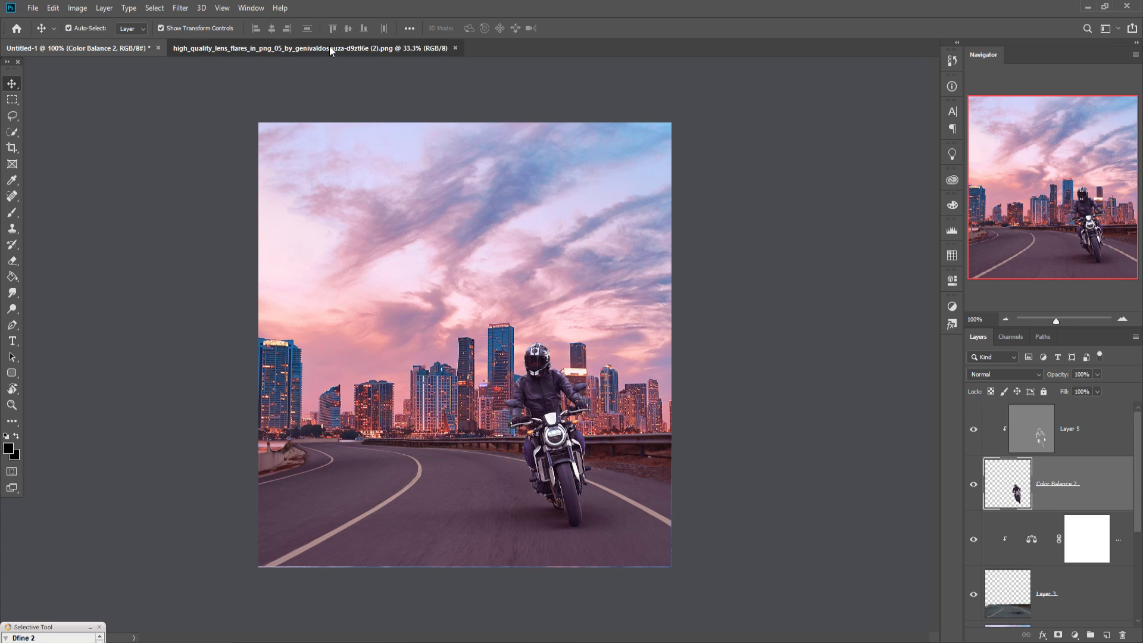
{"action": "left_click_drag", "start_coordinate": [329, 48], "coordinate": [755, 174]}
{"action": "left_click_drag", "start_coordinate": [777, 337], "coordinate": [378, 288]}
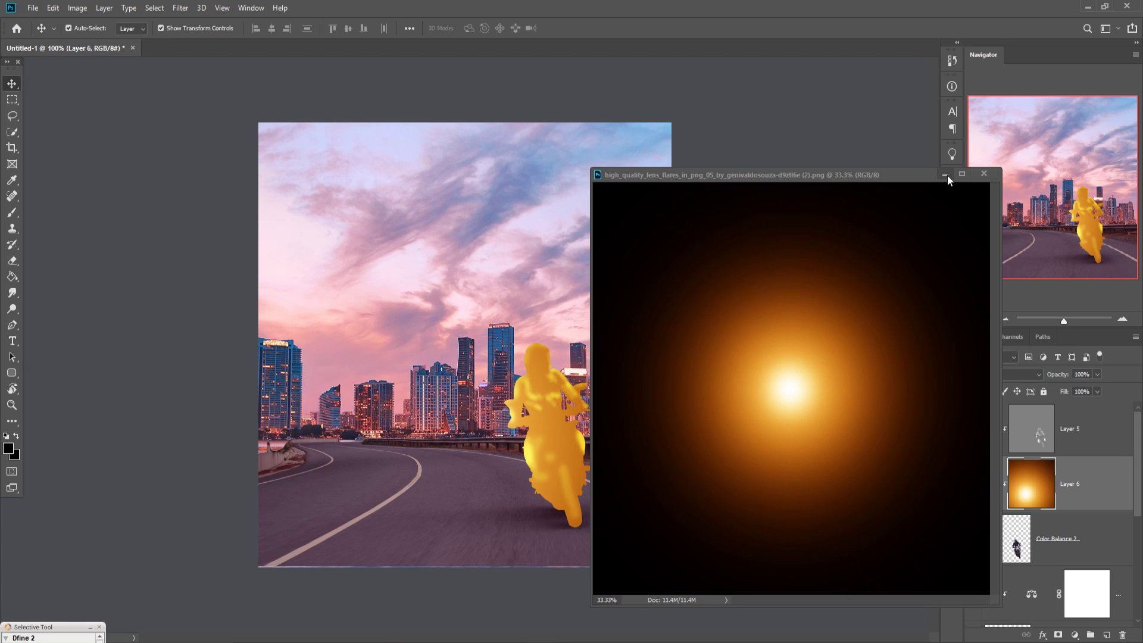
{"action": "left_click", "coordinate": [945, 174]}
{"action": "left_click_drag", "start_coordinate": [1096, 484], "coordinate": [1100, 425]}
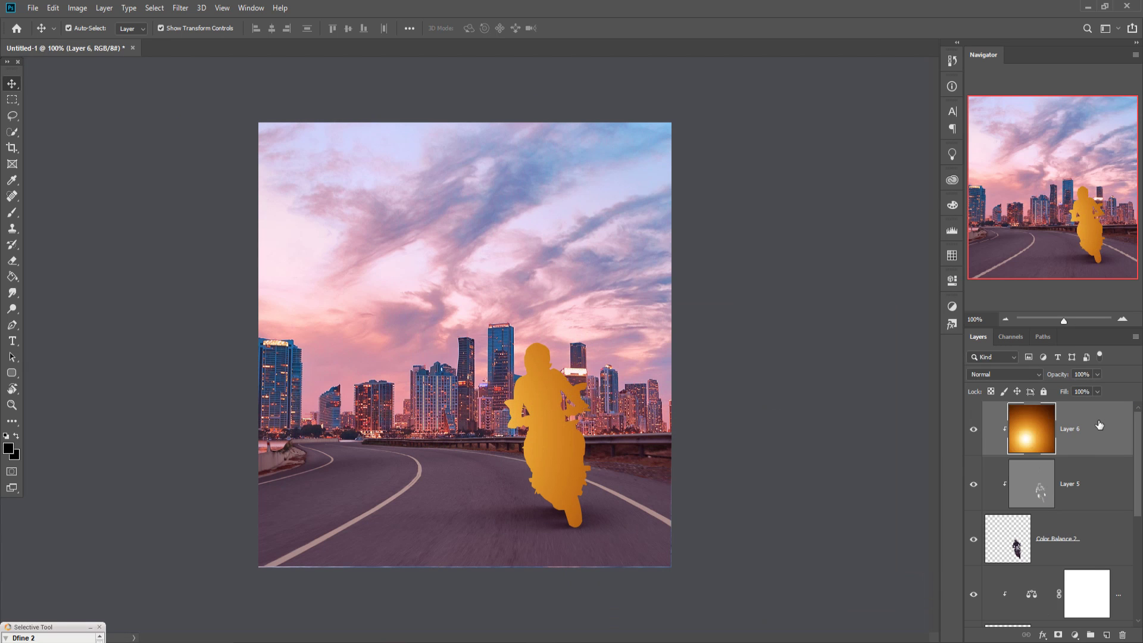
{"action": "right_click", "coordinate": [1096, 423]}
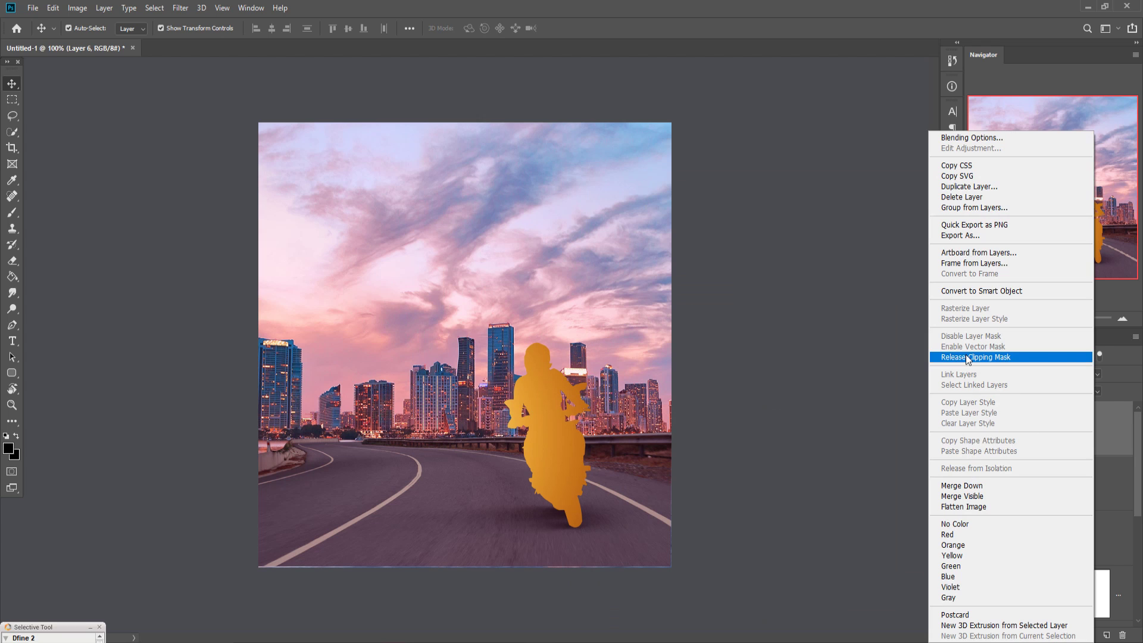
{"action": "left_click", "coordinate": [968, 357]}
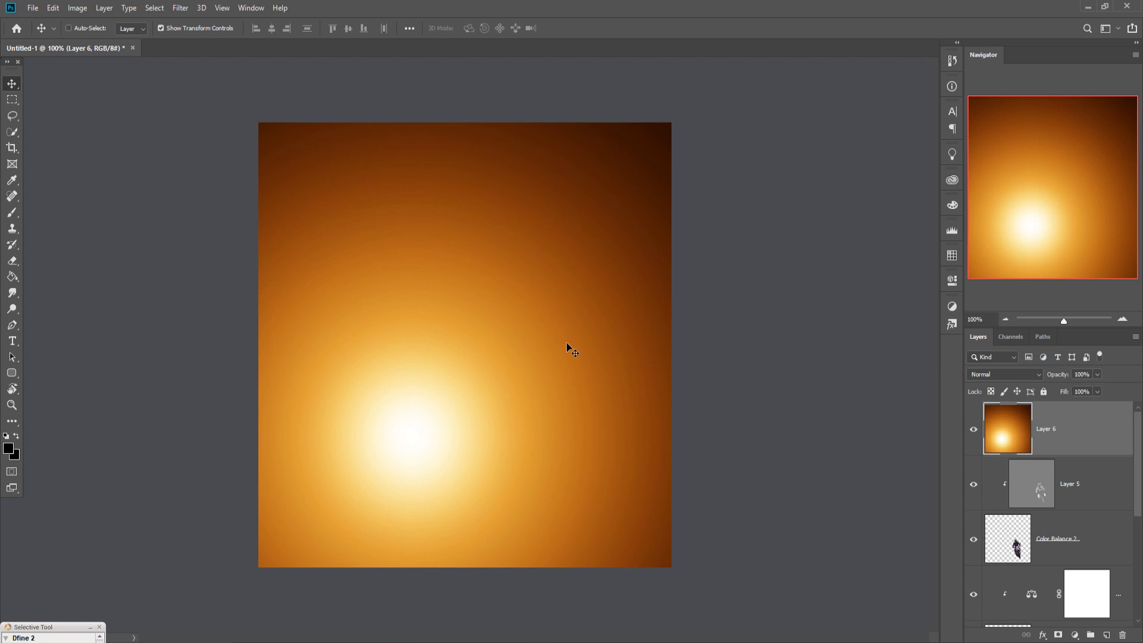
Step: Scale the lens flare layer down to about 37% and position its bright centre over the sky near the picture's left side
{"action": "key", "text": "ctrl+t"}
{"action": "key", "text": "ctrl+0"}
{"action": "left_click_drag", "start_coordinate": [689, 388], "coordinate": [384, 387]}
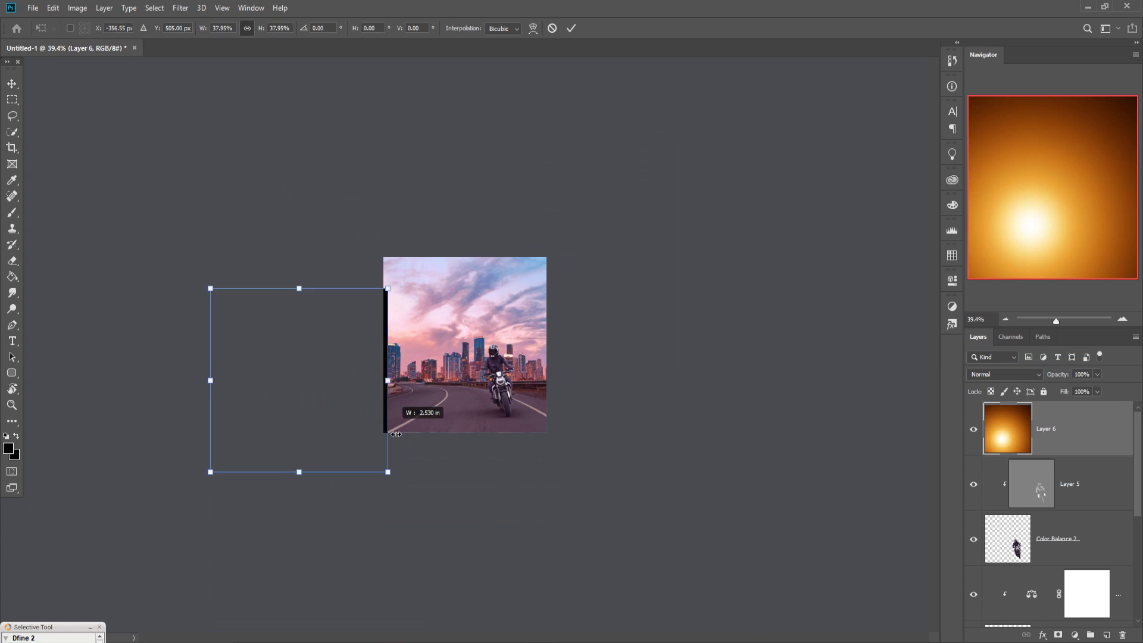
{"action": "left_click_drag", "start_coordinate": [332, 426], "coordinate": [450, 373]}
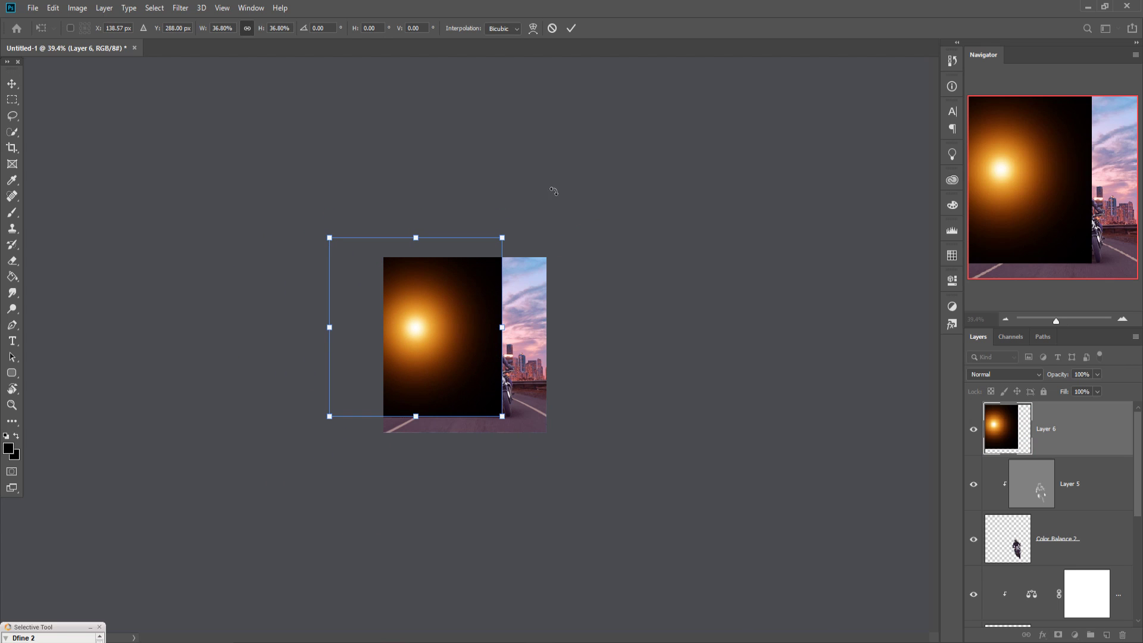
{"action": "left_click", "coordinate": [571, 28]}
Step: Set the flare layer to Screen mode and enlarge it across the picture's full width, with its centre just above the skyline
{"action": "left_click", "coordinate": [1036, 374]}
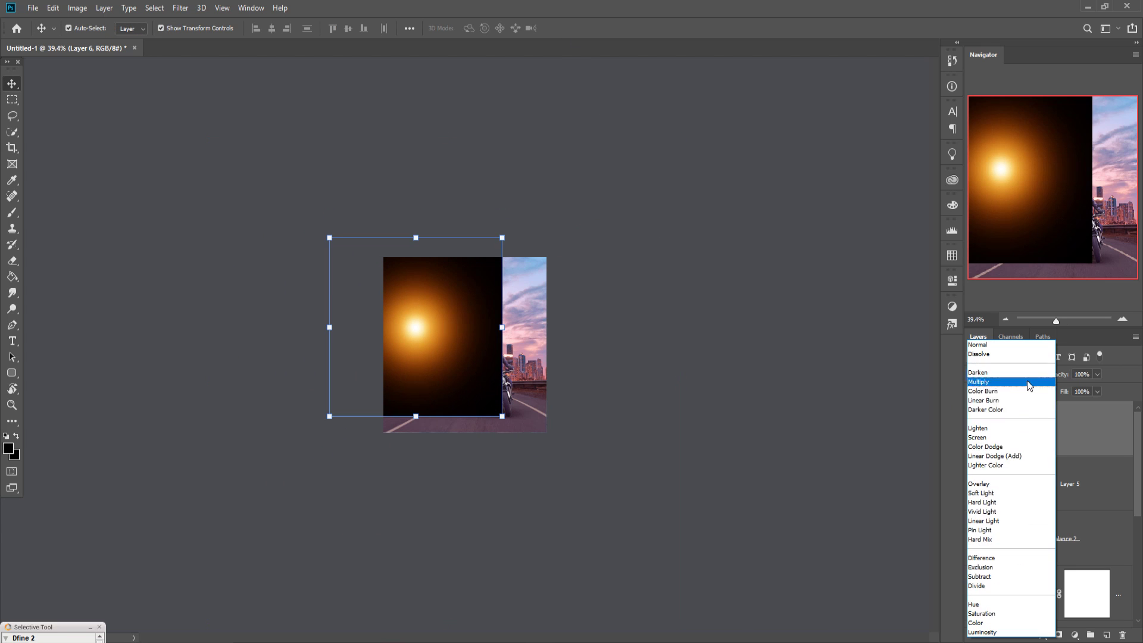
{"action": "left_click", "coordinate": [987, 440]}
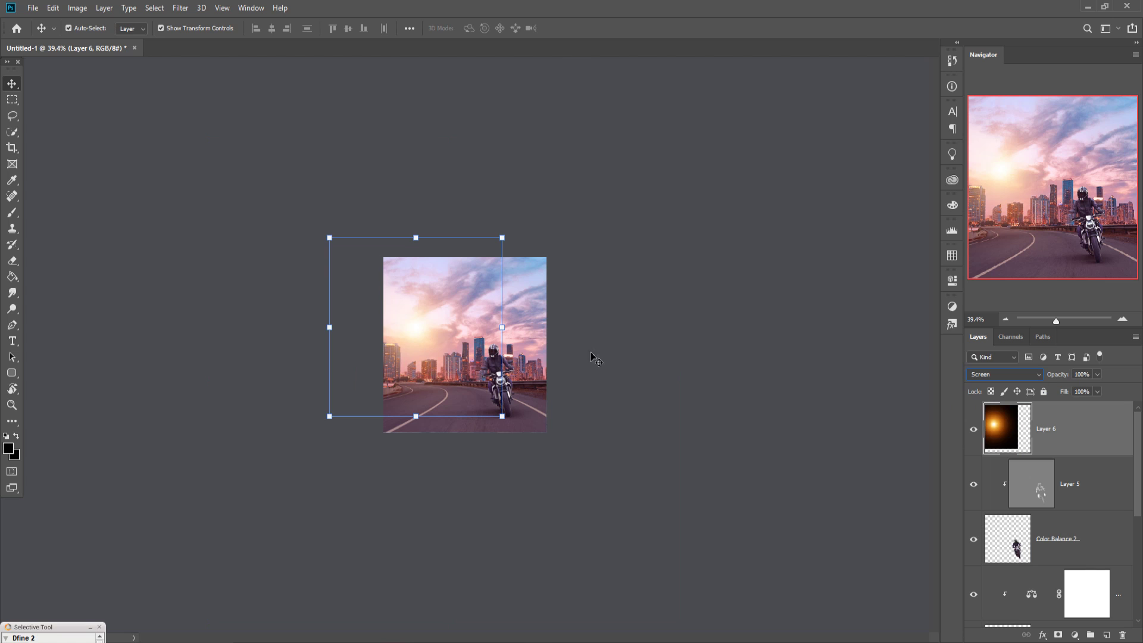
{"action": "left_click_drag", "start_coordinate": [406, 325], "coordinate": [450, 346]}
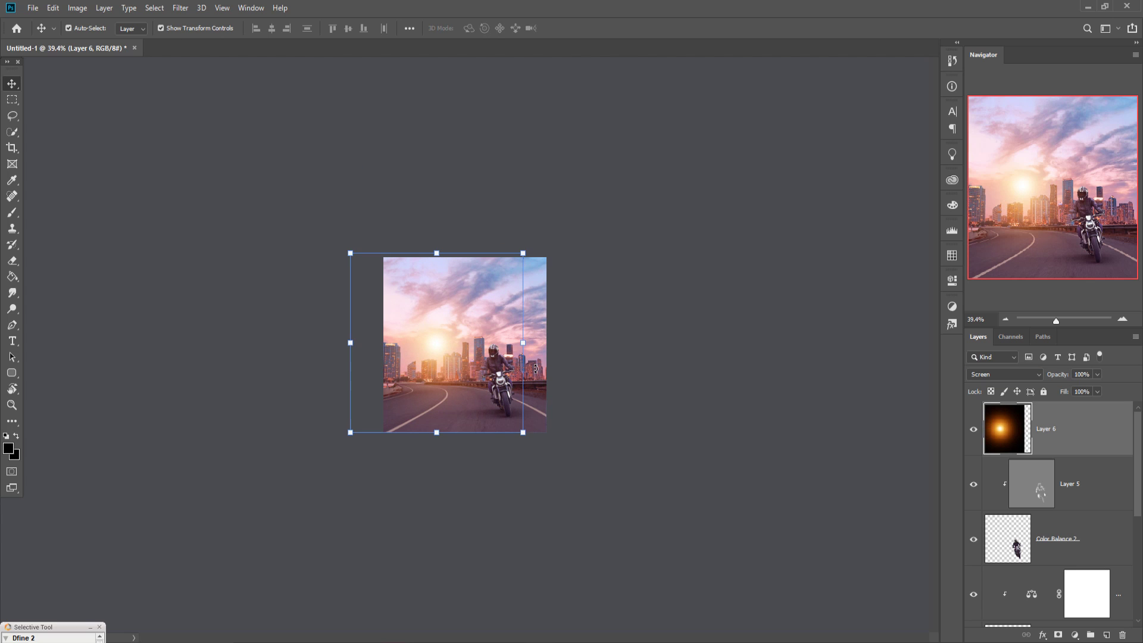
{"action": "left_click_drag", "start_coordinate": [354, 262], "coordinate": [279, 247]}
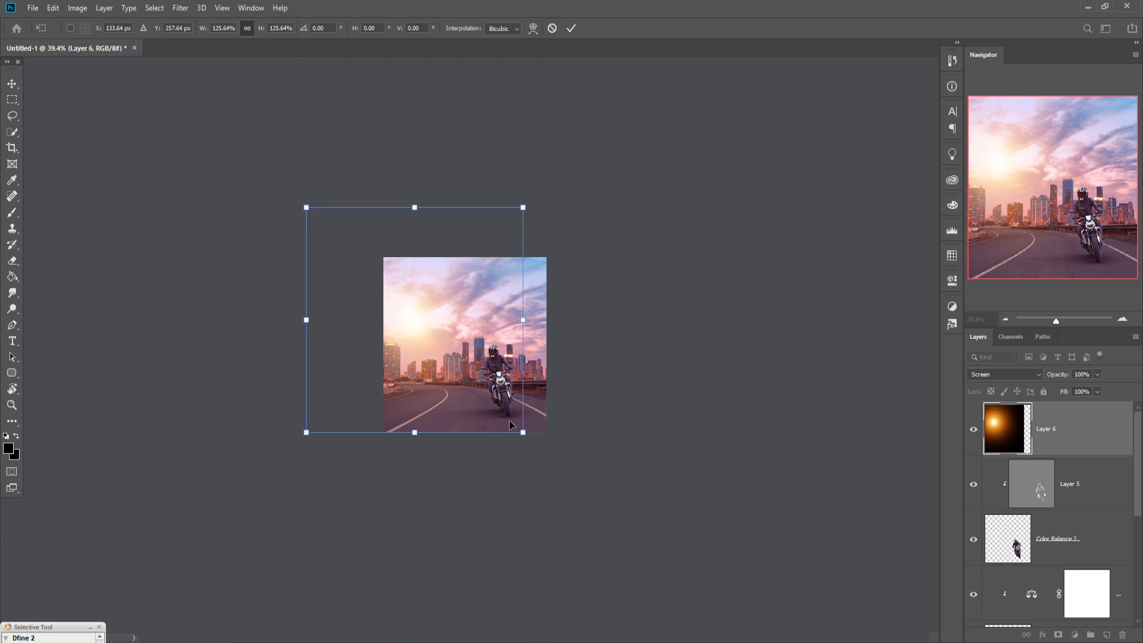
{"action": "left_click_drag", "start_coordinate": [530, 441], "coordinate": [553, 464]}
{"action": "left_click", "coordinate": [571, 29]}
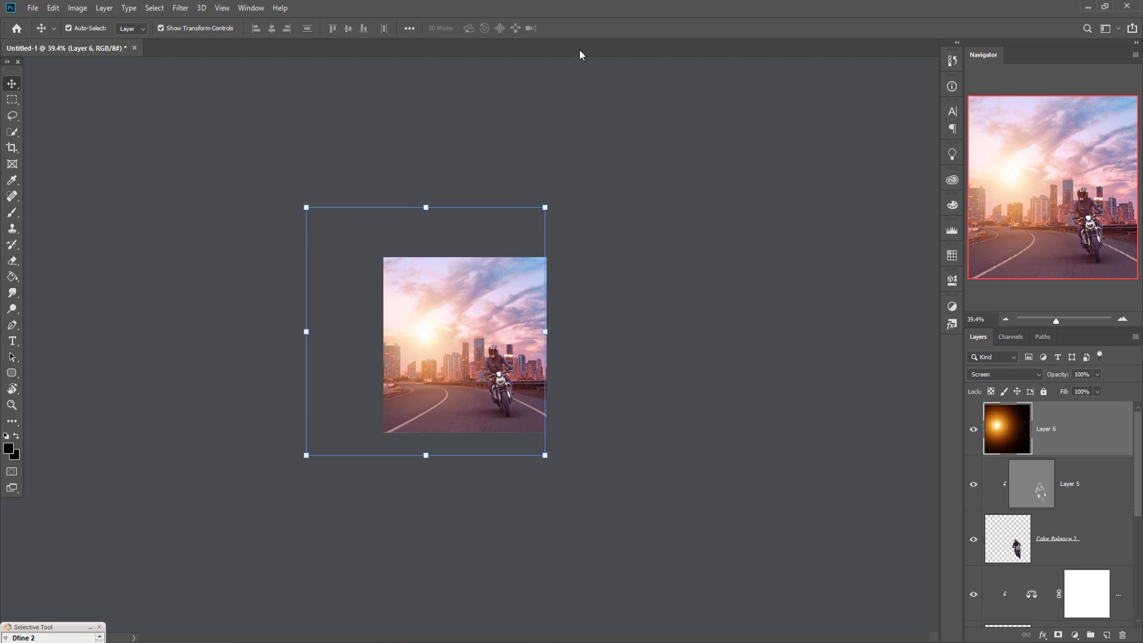
{"action": "key", "text": "ctrl+1"}
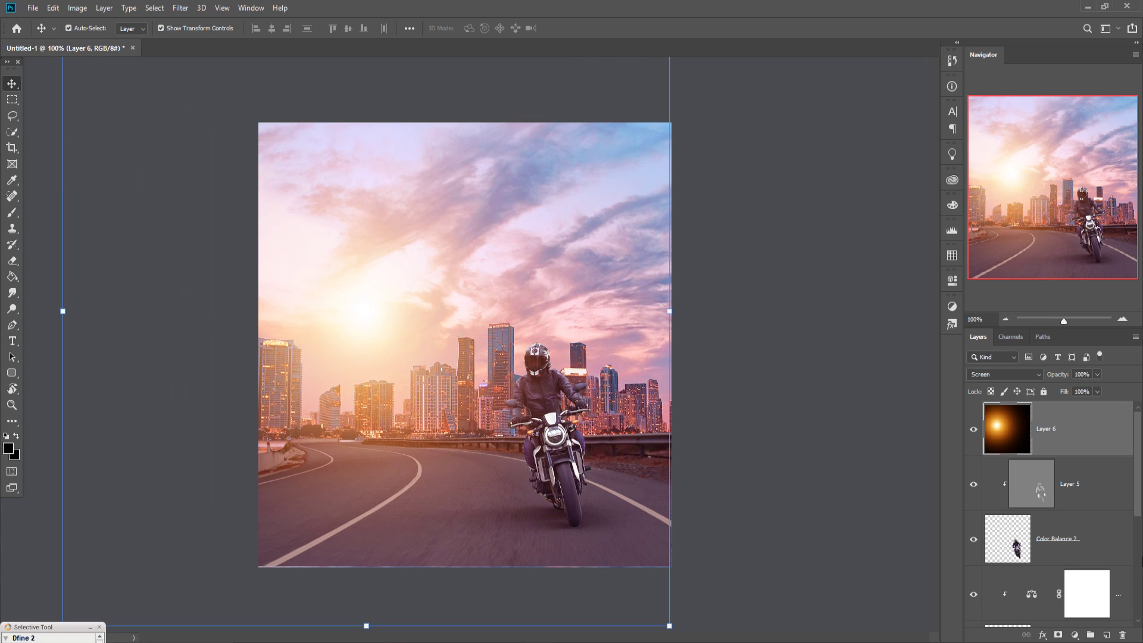
Step: Merge the road layer with its clipped Color Balance adjustment and add a new empty layer above it
{"action": "scroll", "coordinate": [1110, 541], "scroll_direction": "down", "scroll_amount": 3}
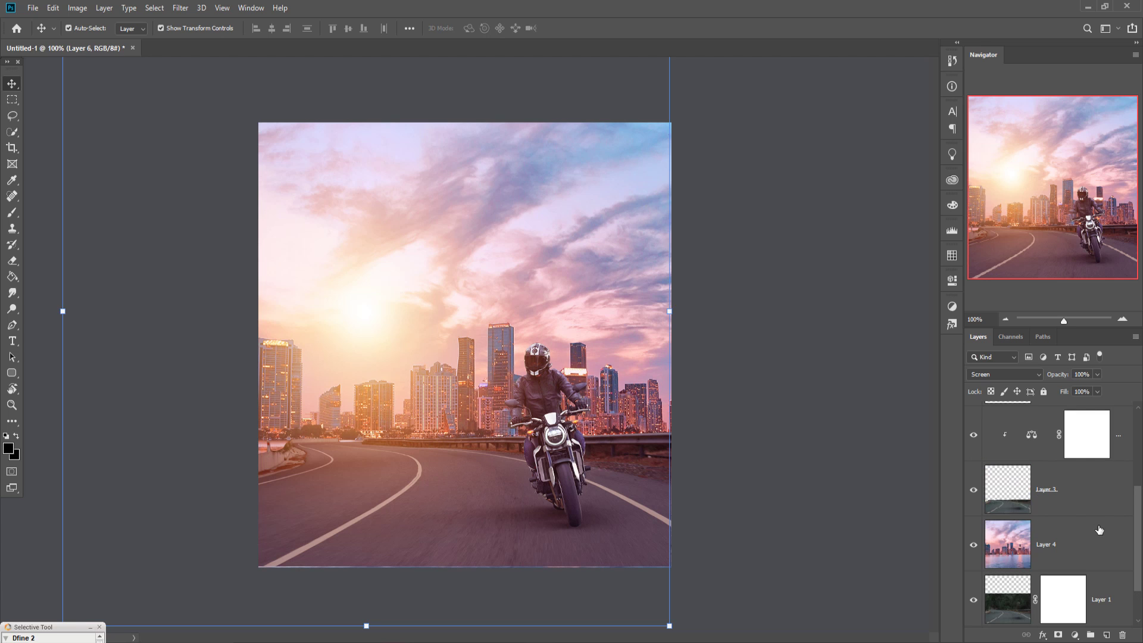
{"action": "scroll", "coordinate": [1101, 515], "scroll_direction": "up", "scroll_amount": 1}
{"action": "left_click", "coordinate": [1127, 500]}
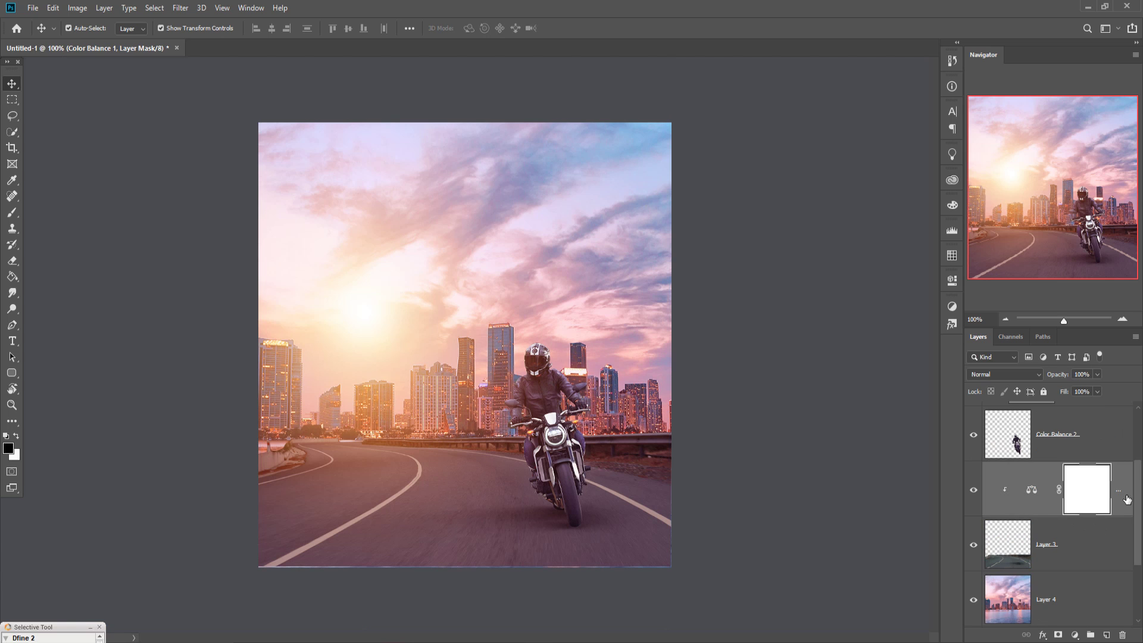
{"action": "left_click", "coordinate": [1101, 560], "text": "shift"}
{"action": "right_click", "coordinate": [1116, 490]}
{"action": "left_click", "coordinate": [1000, 487]}
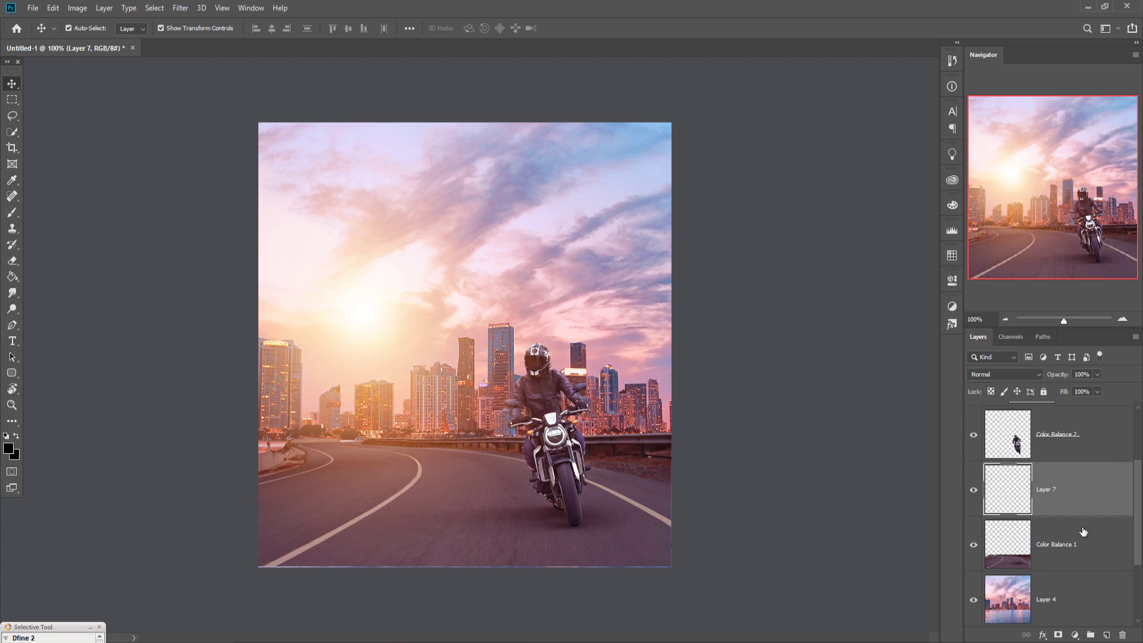
Step: Choose the Brush tool with yellow fdcc06 as foreground colour and set the new layer's blend mode to Overlay
{"action": "left_click", "coordinate": [12, 212]}
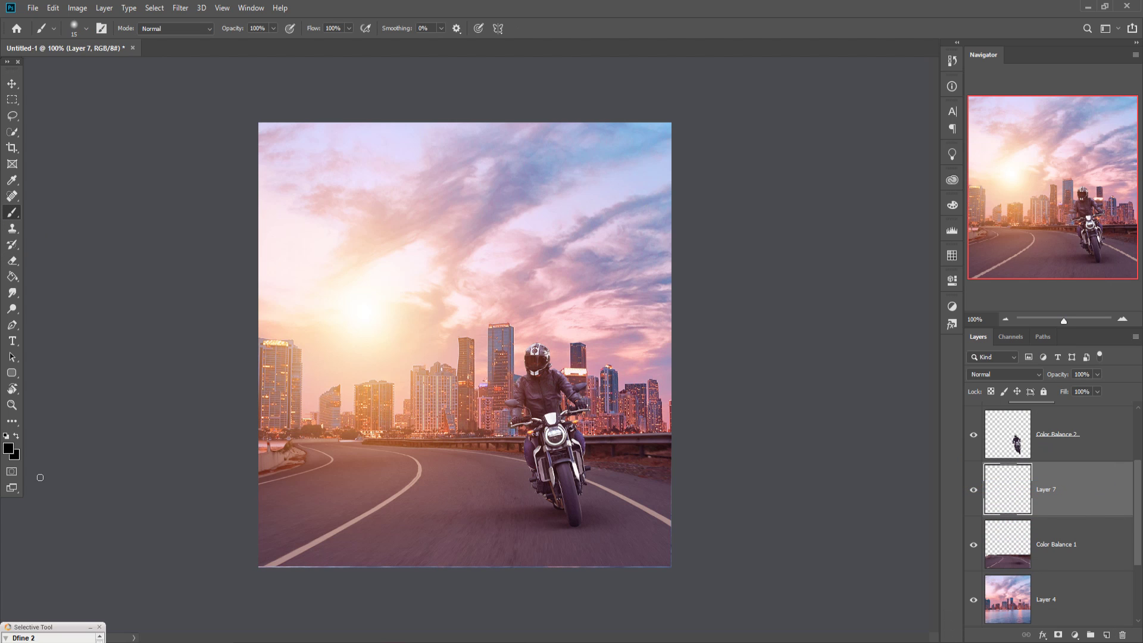
{"action": "left_click", "coordinate": [8, 449]}
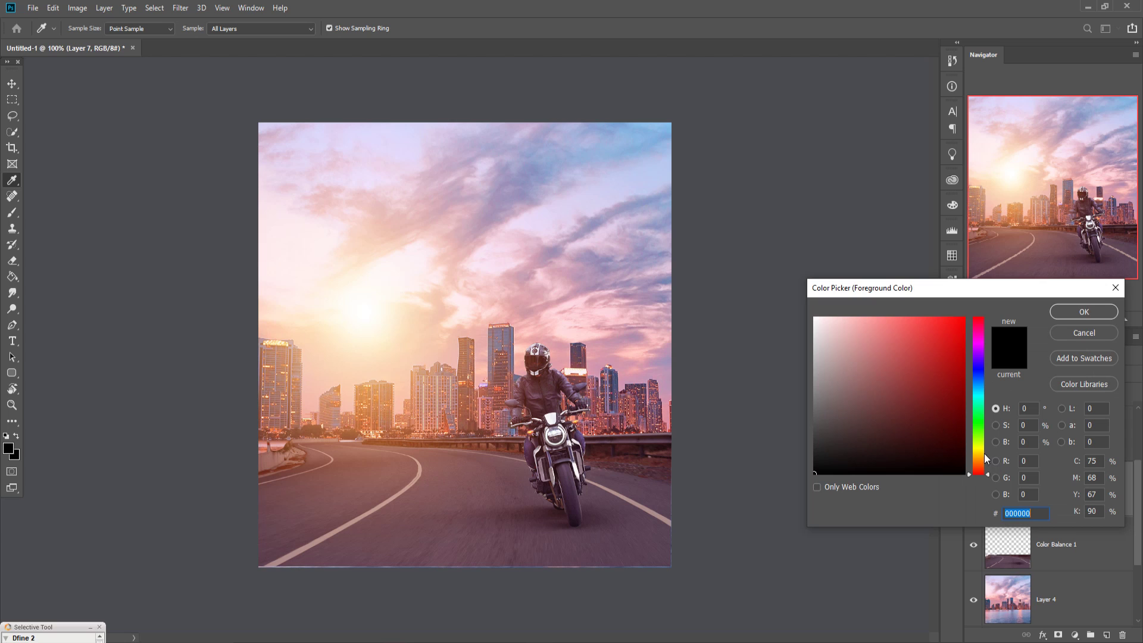
{"action": "left_click", "coordinate": [981, 456]}
{"action": "left_click", "coordinate": [967, 323]}
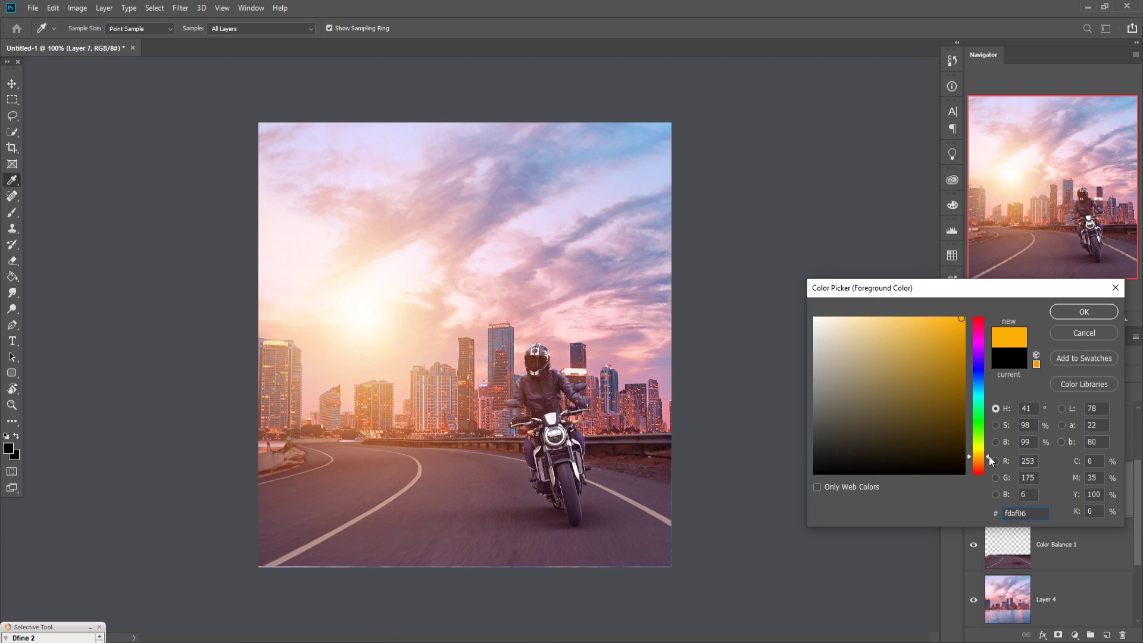
{"action": "left_click_drag", "start_coordinate": [989, 457], "coordinate": [989, 452]}
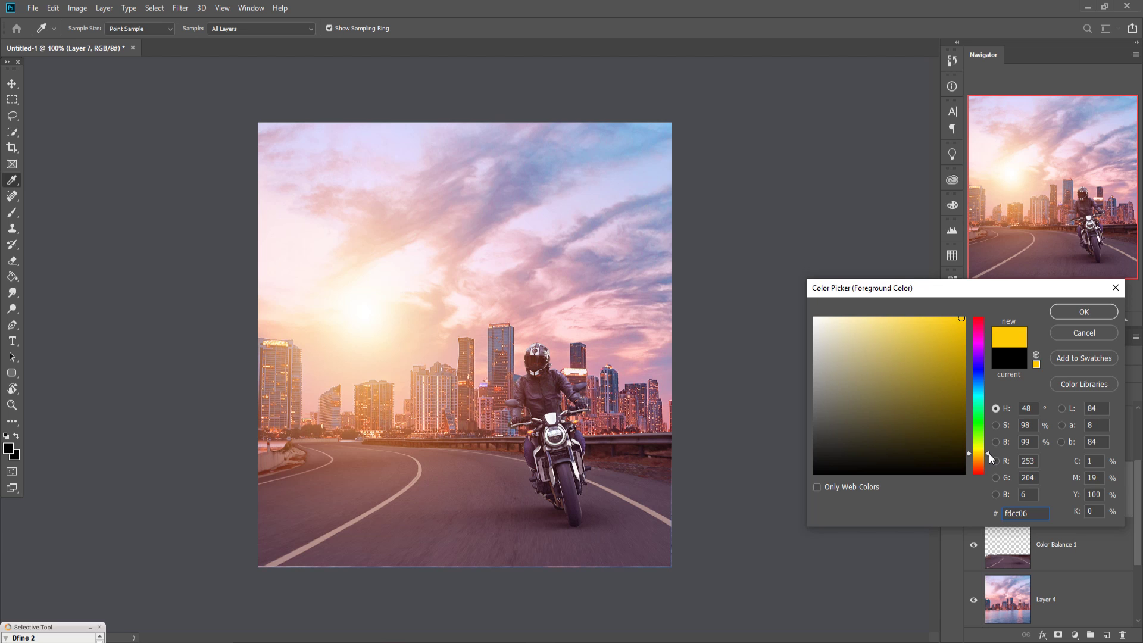
{"action": "key", "text": "b"}
{"action": "left_click", "coordinate": [1081, 313]}
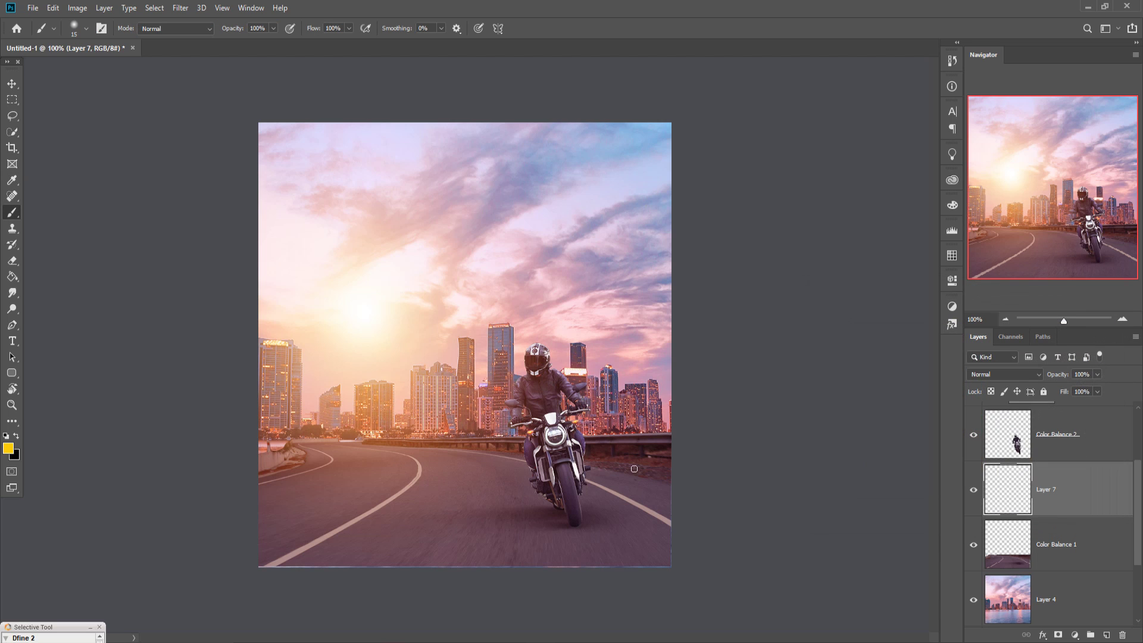
{"action": "left_click", "coordinate": [1021, 372]}
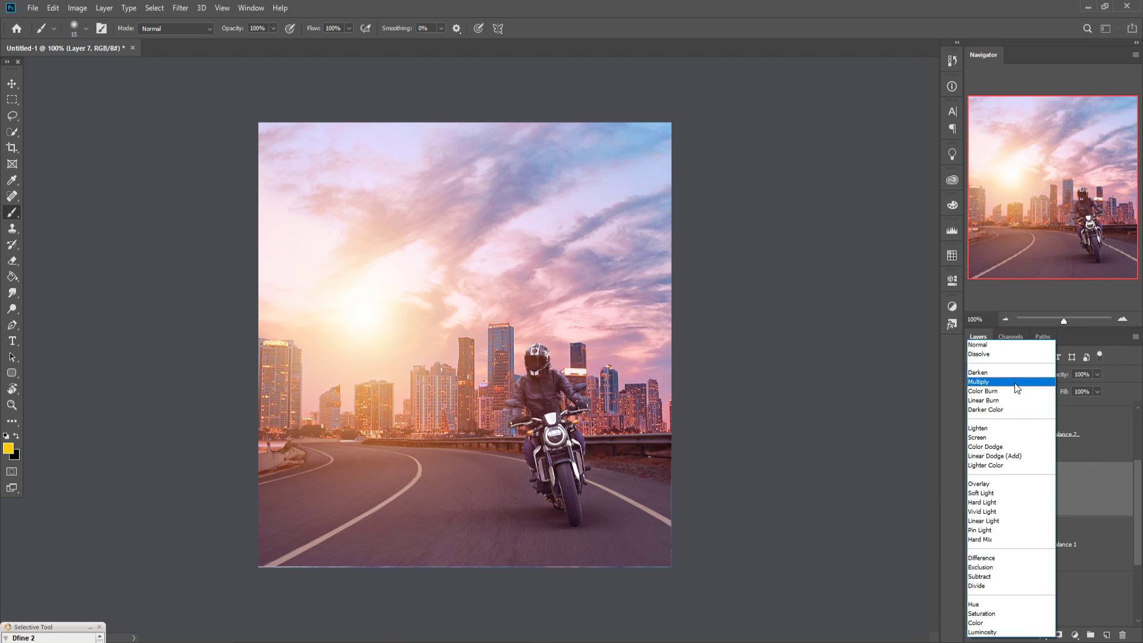
{"action": "left_click", "coordinate": [997, 484]}
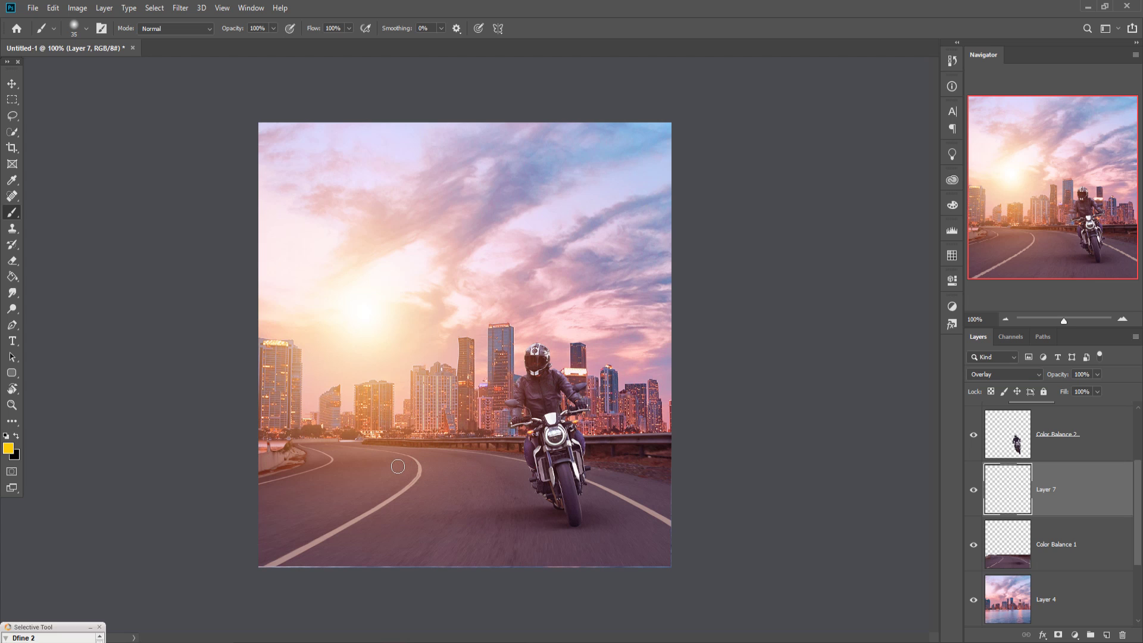
Step: Paint one yellow glow below the sun with a size 600 brush and clip the glow layer to the road layer
{"action": "key", "text": "bracketright"}
{"action": "key", "text": "bracketright"}
{"action": "key", "text": "bracketright"}
{"action": "key", "text": "bracketright"}
{"action": "key", "text": "bracketright"}
{"action": "key", "text": "bracketright"}
{"action": "key", "text": "bracketright"}
{"action": "key", "text": "bracketright"}
{"action": "key", "text": "bracketright"}
{"action": "key", "text": "bracketright"}
{"action": "key", "text": "bracketright"}
{"action": "key", "text": "bracketright"}
{"action": "key", "text": "bracketright"}
{"action": "key", "text": "bracketright"}
{"action": "key", "text": "bracketright"}
{"action": "key", "text": "bracketright"}
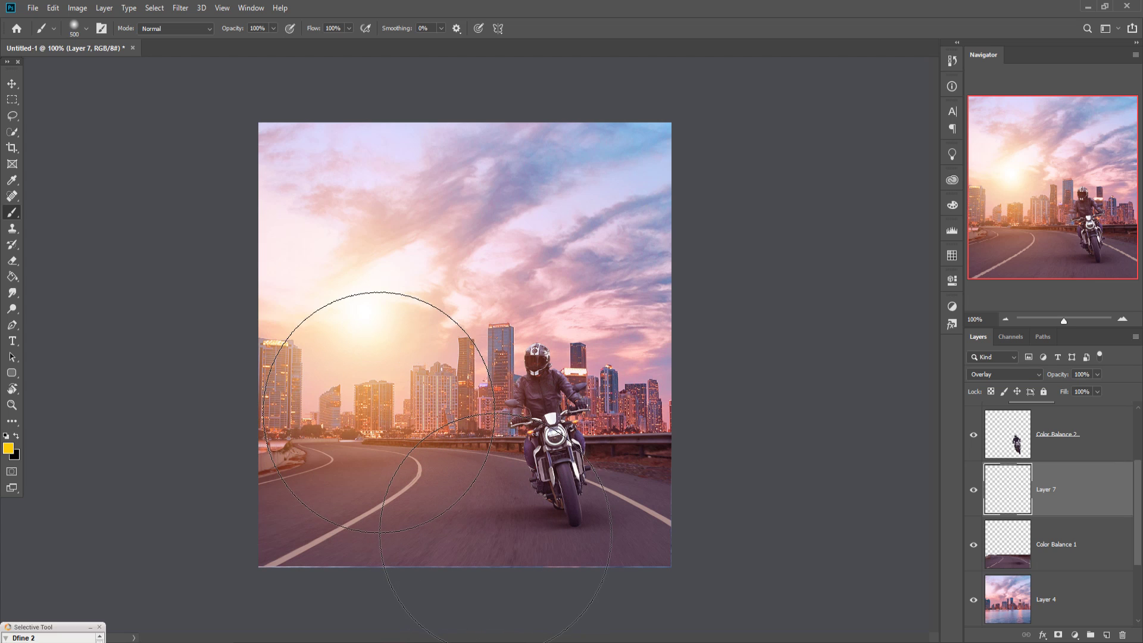
{"action": "key", "text": "bracketright"}
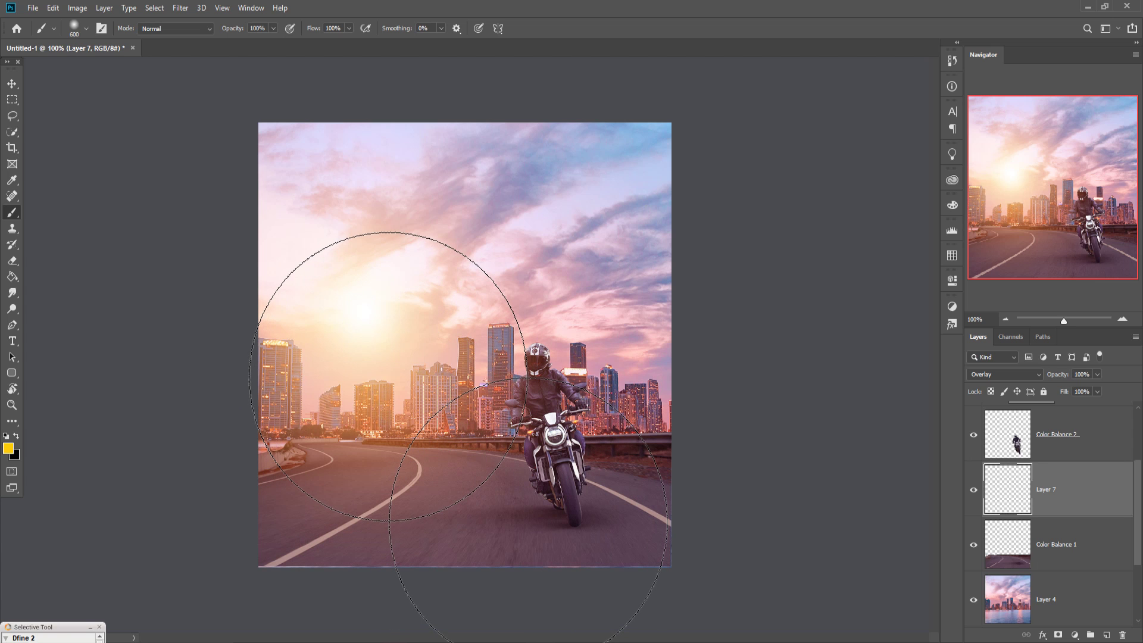
{"action": "left_click", "coordinate": [389, 377]}
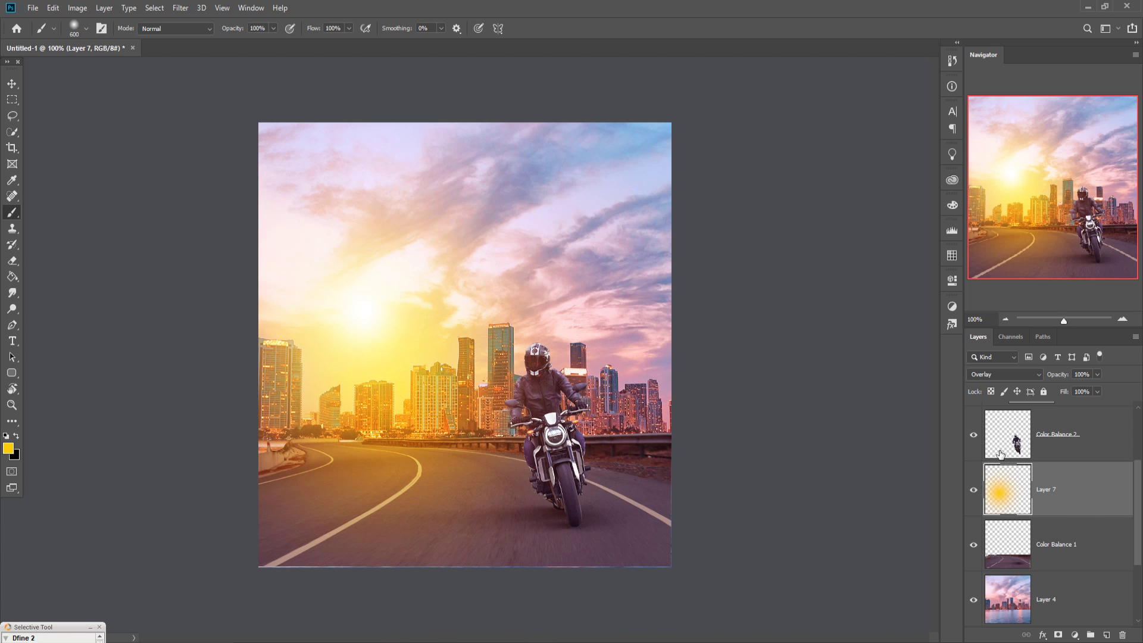
{"action": "right_click", "coordinate": [1085, 501]}
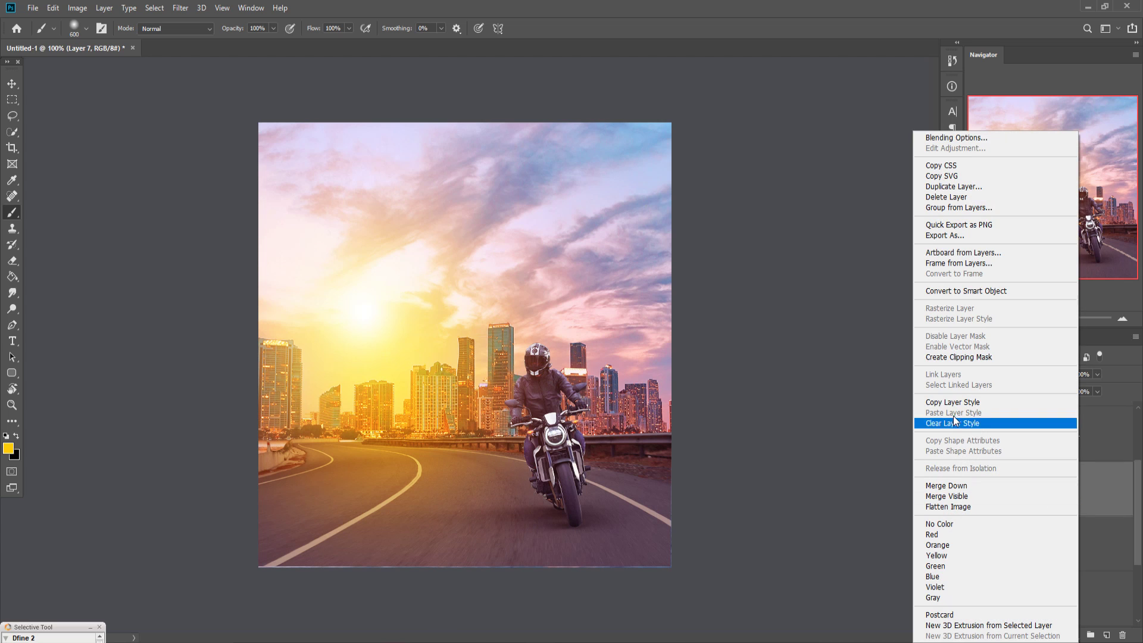
{"action": "left_click", "coordinate": [953, 357]}
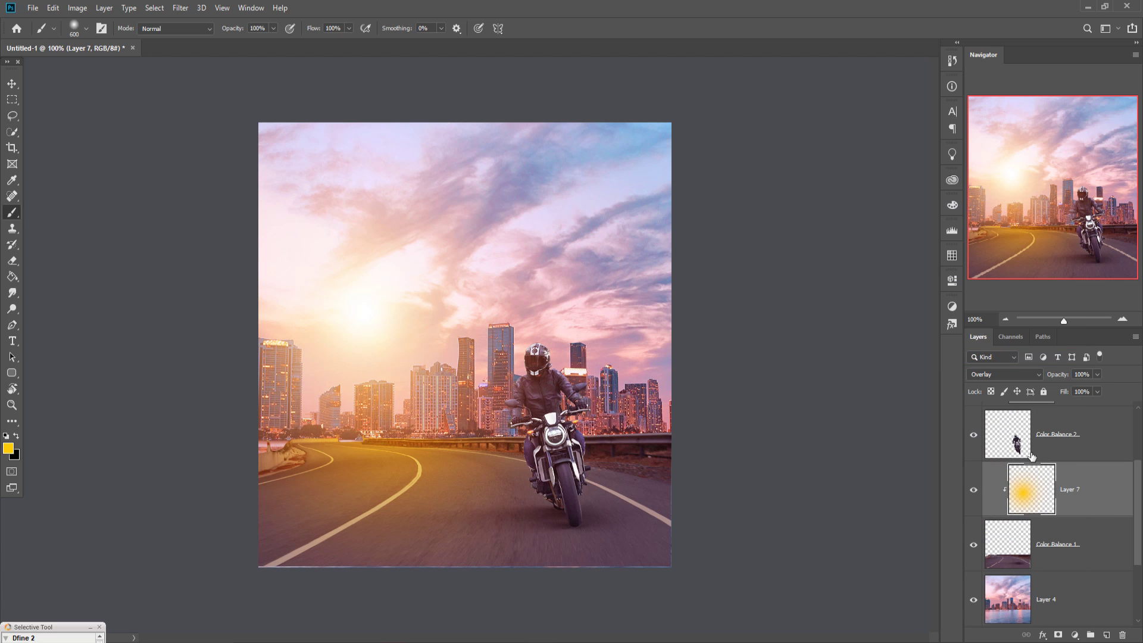
Step: Enlarge the yellow glow layer to about 127% and reposition it so the light spreads across the road below the sun
{"action": "left_click", "coordinate": [11, 84]}
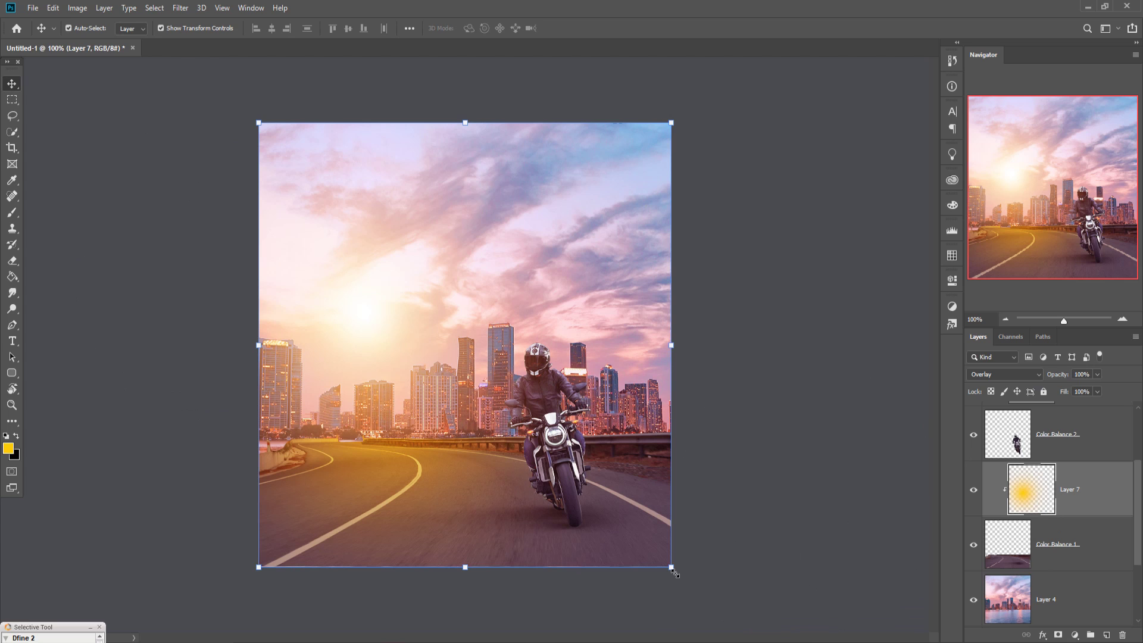
{"action": "left_click_drag", "start_coordinate": [672, 568], "coordinate": [705, 592]}
{"action": "left_click_drag", "start_coordinate": [704, 592], "coordinate": [715, 603]}
{"action": "left_click_drag", "start_coordinate": [711, 369], "coordinate": [788, 369]}
{"action": "left_click_drag", "start_coordinate": [431, 447], "coordinate": [401, 435]}
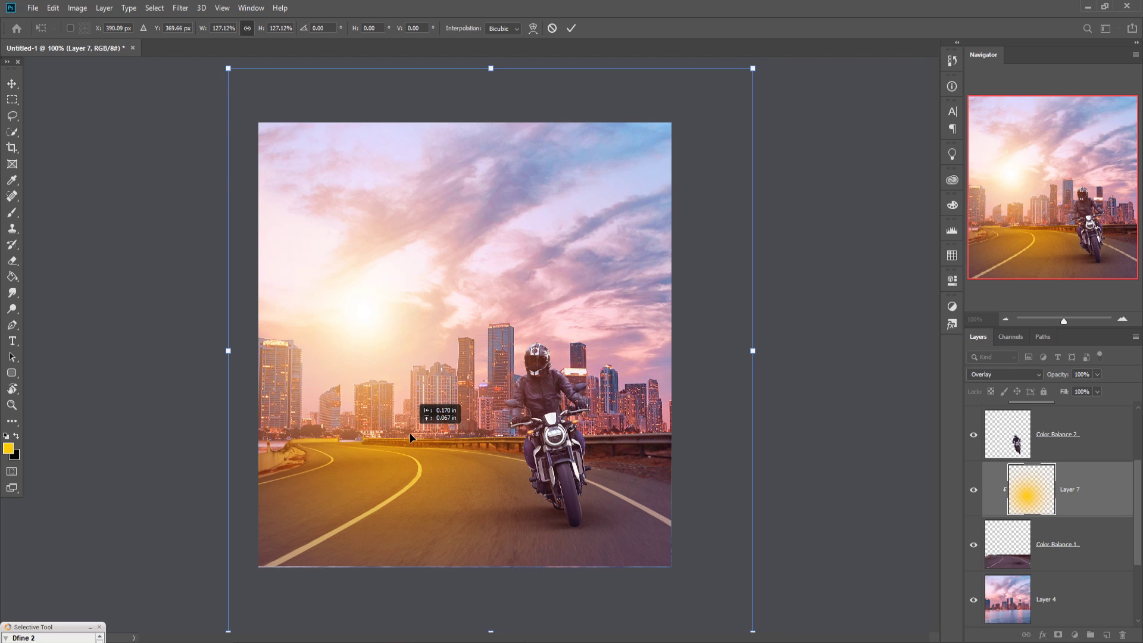
{"action": "left_click", "coordinate": [570, 28]}
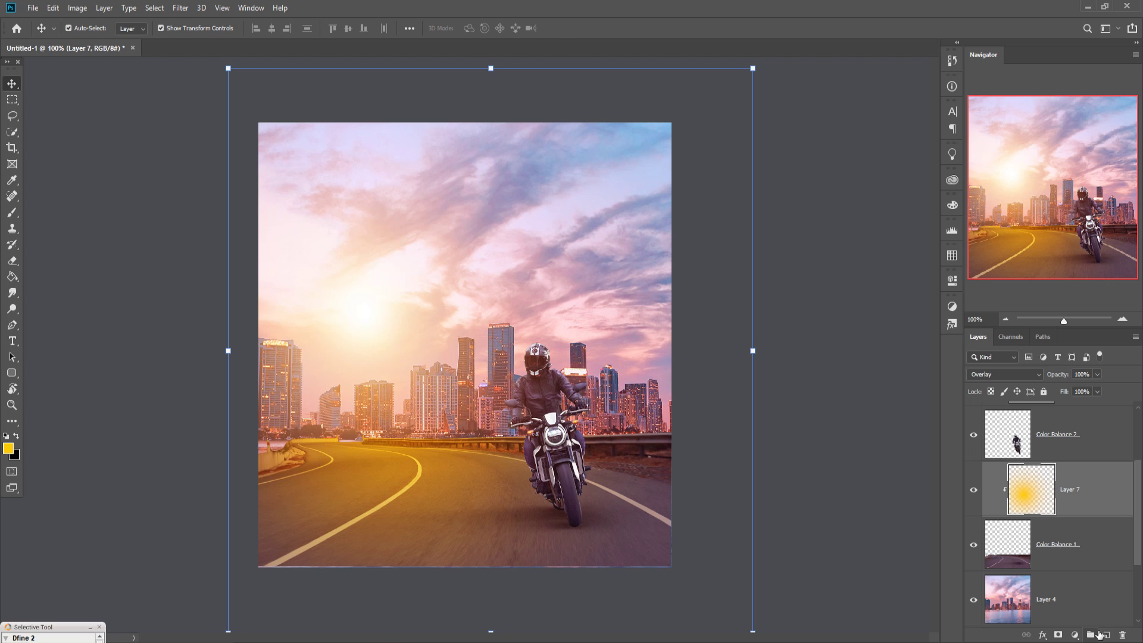
Step: Add a Hue/Saturation adjustment clipped above the yellow glow layer, with Hue -9 and Saturation -7
{"action": "left_click", "coordinate": [1075, 635]}
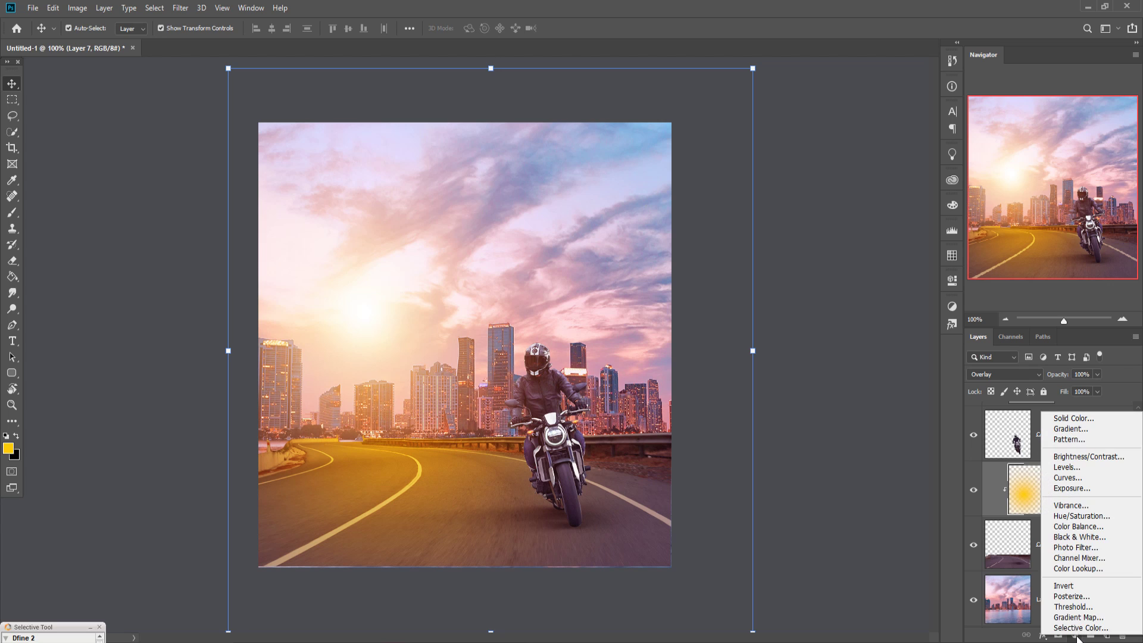
{"action": "left_click", "coordinate": [1082, 516]}
{"action": "left_click", "coordinate": [851, 516]}
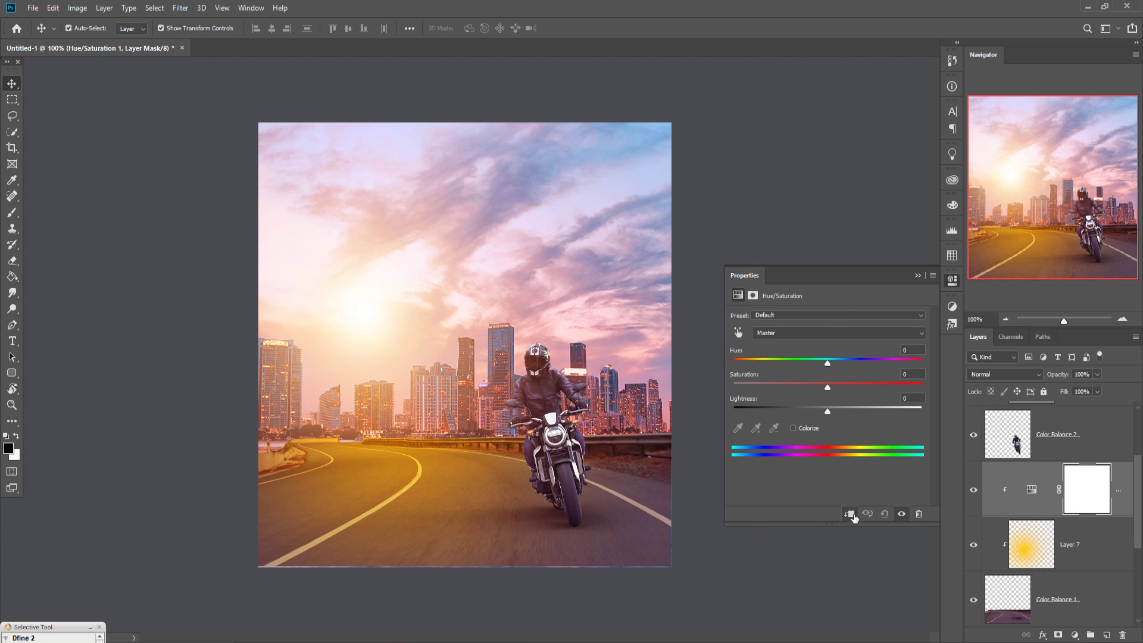
{"action": "mouse_move", "coordinate": [827, 363]}
{"action": "left_mouse_down"}
{"action": "mouse_move", "coordinate": [799, 364]}
{"action": "mouse_move", "coordinate": [809, 363]}
{"action": "left_mouse_up"}
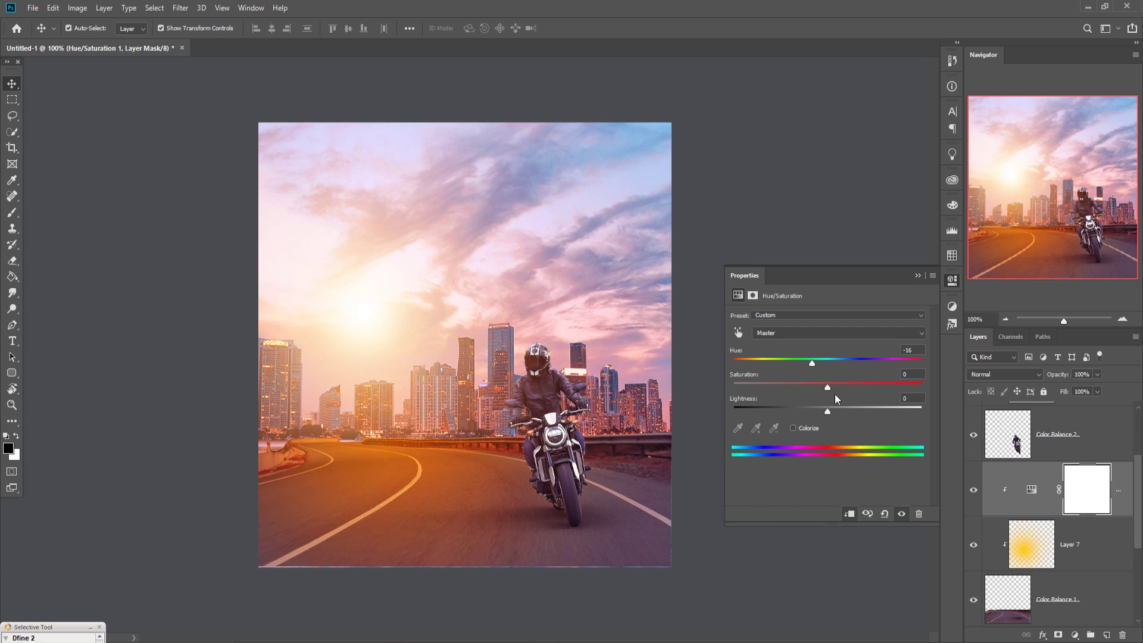
{"action": "mouse_move", "coordinate": [826, 390]}
{"action": "left_mouse_down"}
{"action": "mouse_move", "coordinate": [842, 390]}
{"action": "mouse_move", "coordinate": [822, 386]}
{"action": "left_mouse_up"}
{"action": "mouse_move", "coordinate": [812, 363]}
{"action": "left_mouse_down"}
{"action": "mouse_move", "coordinate": [699, 362]}
{"action": "mouse_move", "coordinate": [828, 357]}
{"action": "left_mouse_up"}
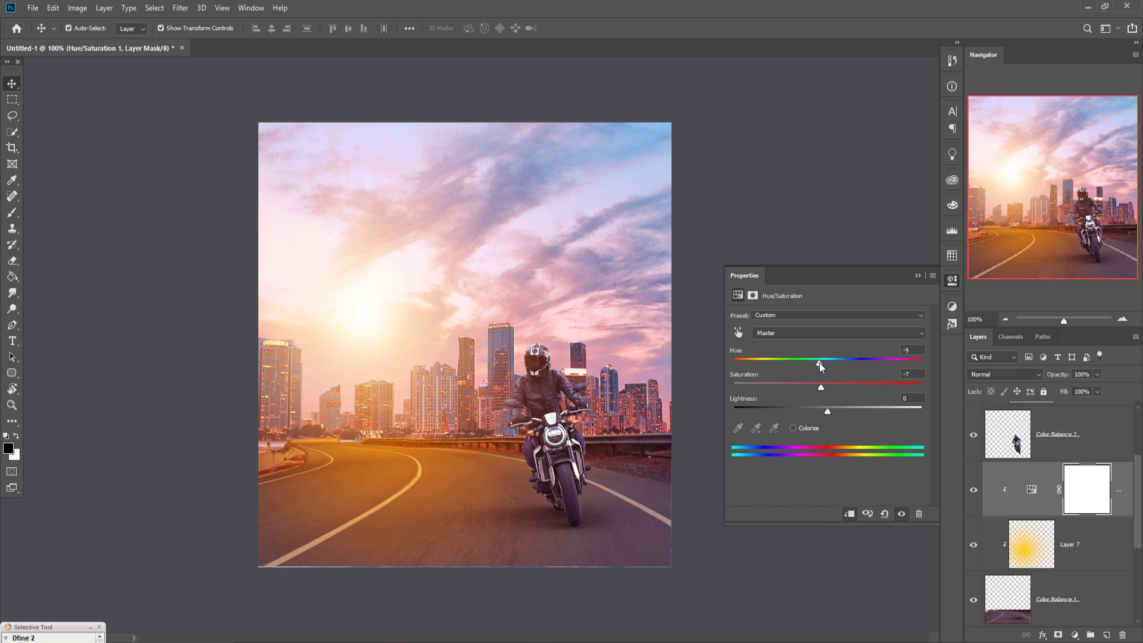
Step: Lower the hue and saturation slightly further in the Hue/Saturation adjustment clipped above the road's yellow glow
{"action": "left_click_drag", "start_coordinate": [819, 362], "coordinate": [815, 363]}
{"action": "mouse_move", "coordinate": [819, 384]}
{"action": "left_mouse_down"}
{"action": "mouse_move", "coordinate": [836, 384]}
{"action": "mouse_move", "coordinate": [817, 387]}
{"action": "left_mouse_up"}
{"action": "left_click", "coordinate": [917, 275]}
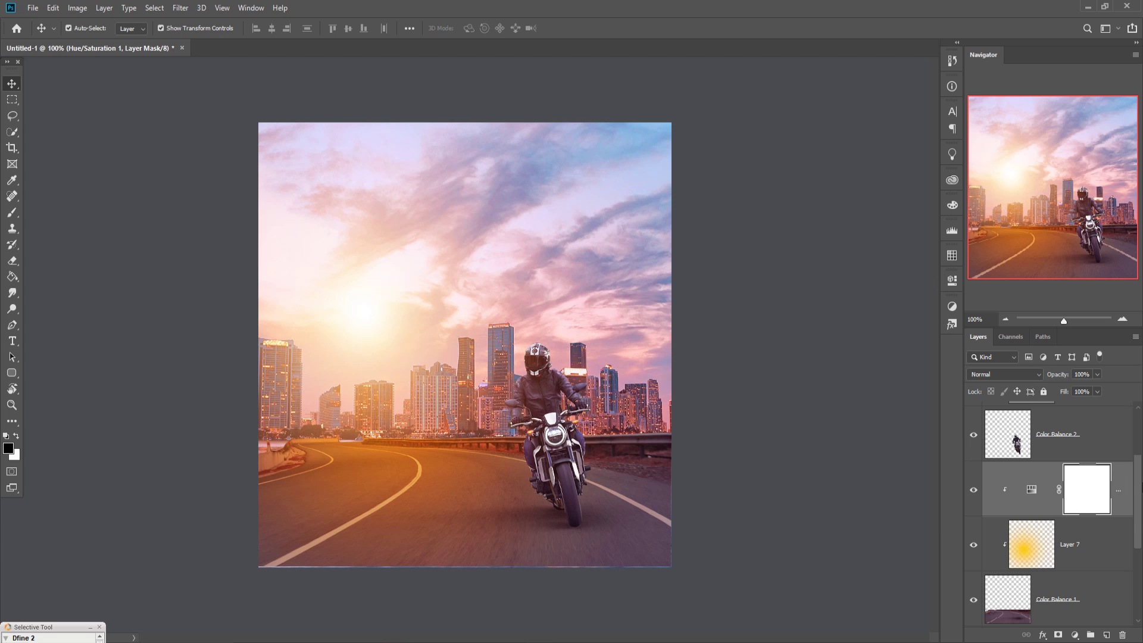
Step: Add a new layer clipped to the motorcycle rider layer and reduce the Brush tool to size 250
{"action": "left_click", "coordinate": [1070, 440]}
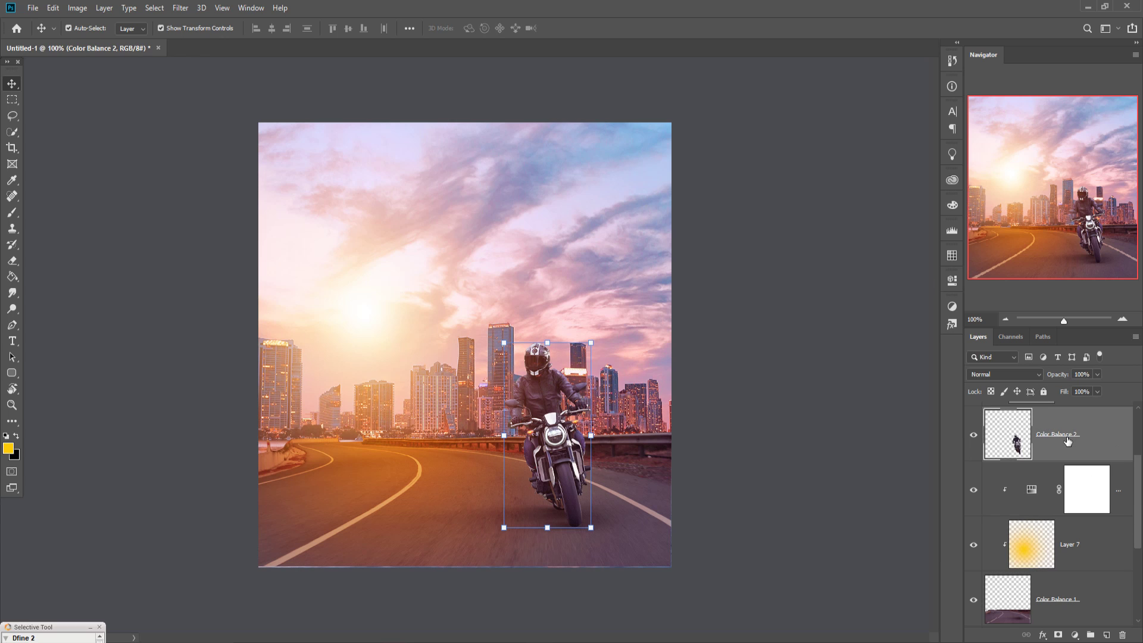
{"action": "left_click", "coordinate": [1107, 636]}
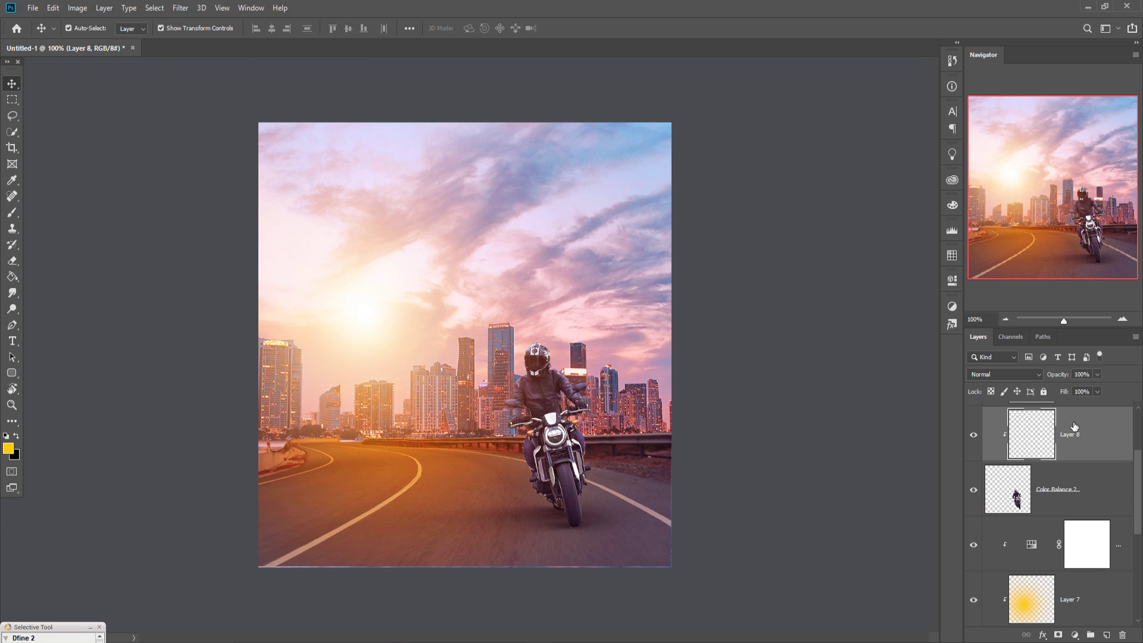
{"action": "left_click", "coordinate": [12, 213]}
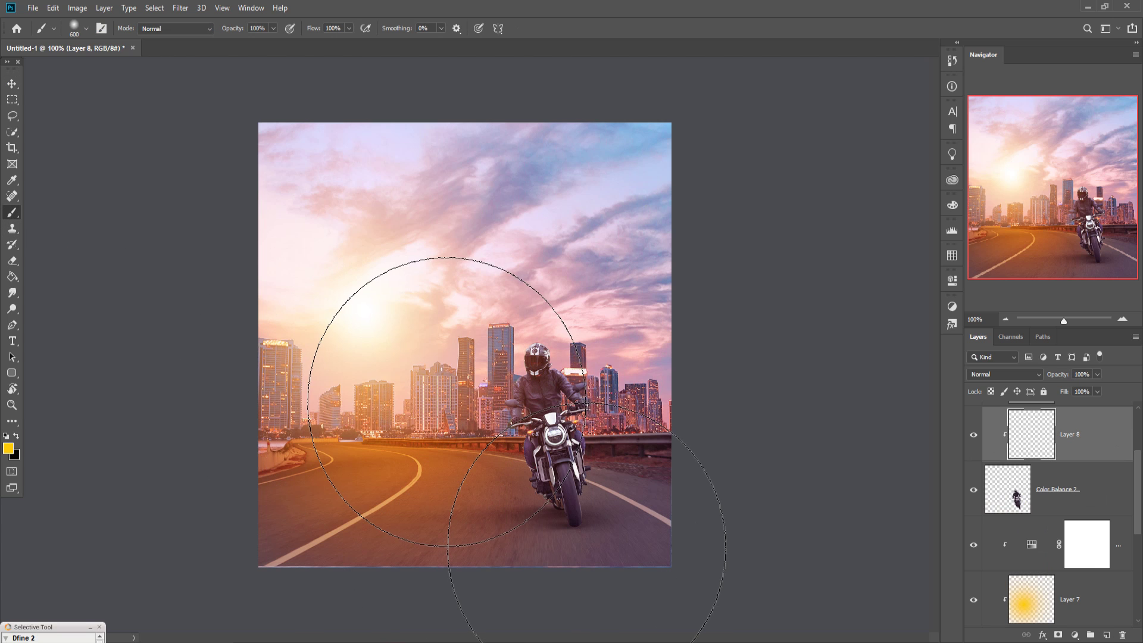
{"action": "key", "text": "bracketleft"}
{"action": "key", "text": "bracketleft"}
{"action": "key", "text": "bracketleft"}
{"action": "key", "text": "bracketleft"}
{"action": "key", "text": "bracketleft"}
{"action": "key", "text": "bracketleft"}
{"action": "key", "text": "bracketleft"}
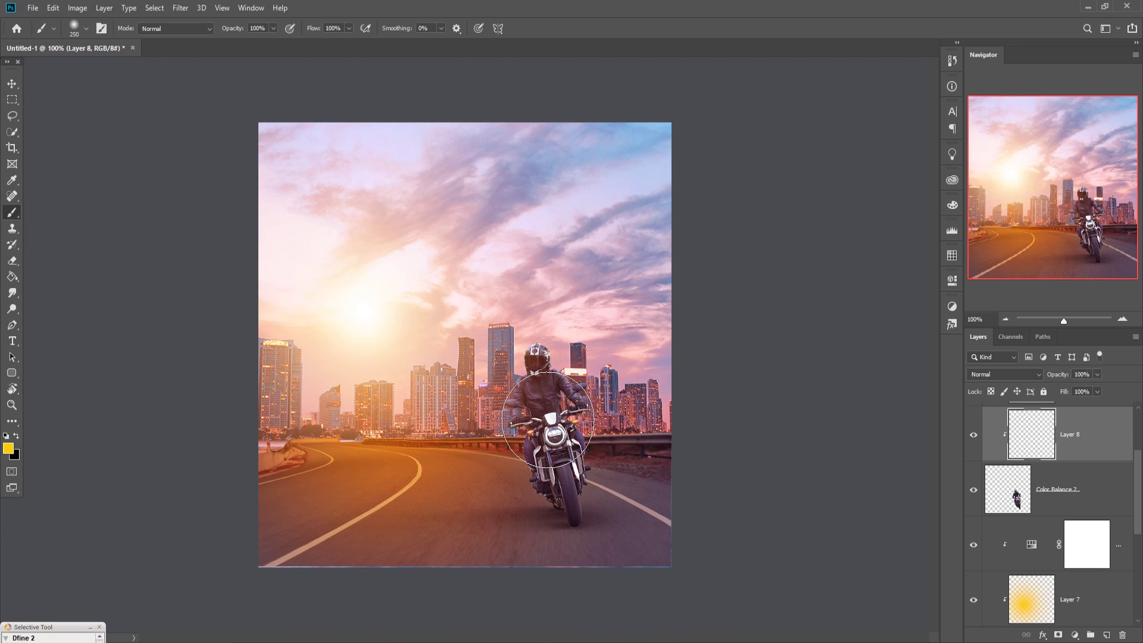
Step: Paint yellow down the sun-facing side of the rider and motorcycle and set the layer's blend mode to Overlay
{"action": "mouse_move", "coordinate": [546, 382]}
{"action": "left_mouse_down"}
{"action": "mouse_move", "coordinate": [538, 363]}
{"action": "mouse_move", "coordinate": [543, 498]}
{"action": "mouse_move", "coordinate": [563, 554]}
{"action": "left_mouse_up"}
{"action": "left_click", "coordinate": [1009, 374]}
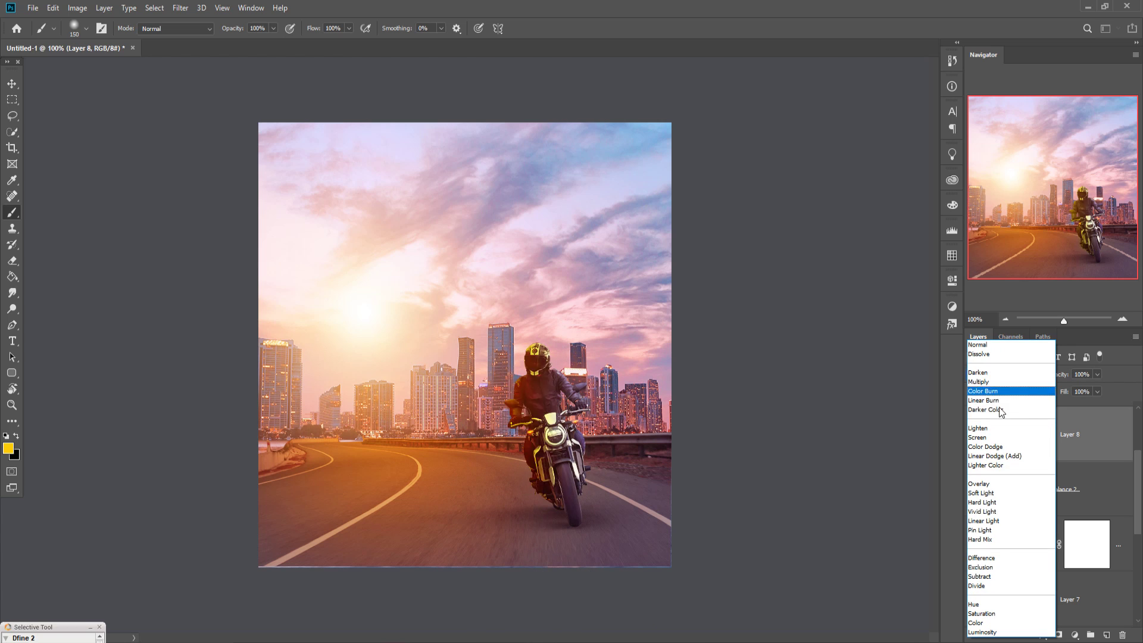
{"action": "left_click", "coordinate": [987, 484]}
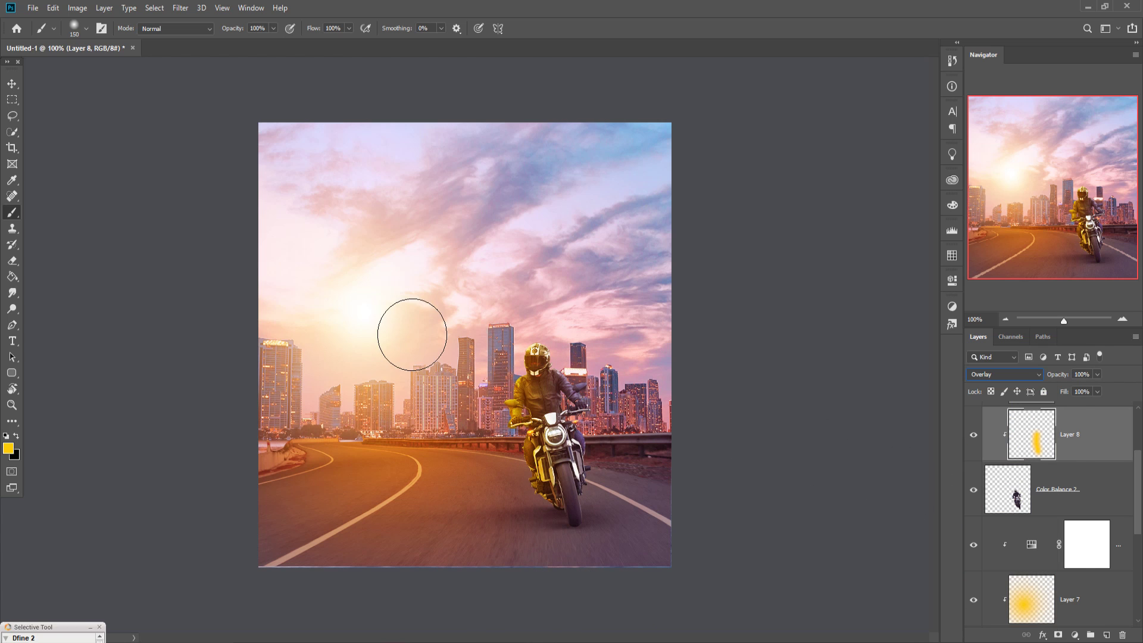
{"action": "left_click", "coordinate": [12, 84]}
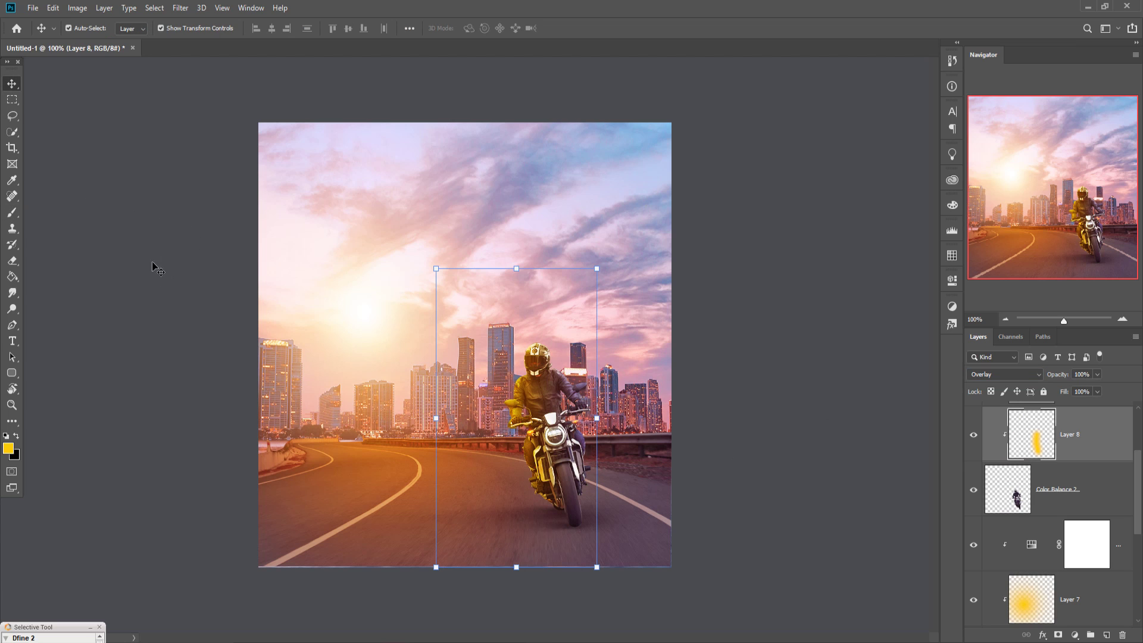
Step: Add a Hue/Saturation adjustment clipped to the sun flare layer, with Hue -13 and increased saturation
{"action": "scroll", "coordinate": [1117, 487], "scroll_direction": "down", "scroll_amount": 2}
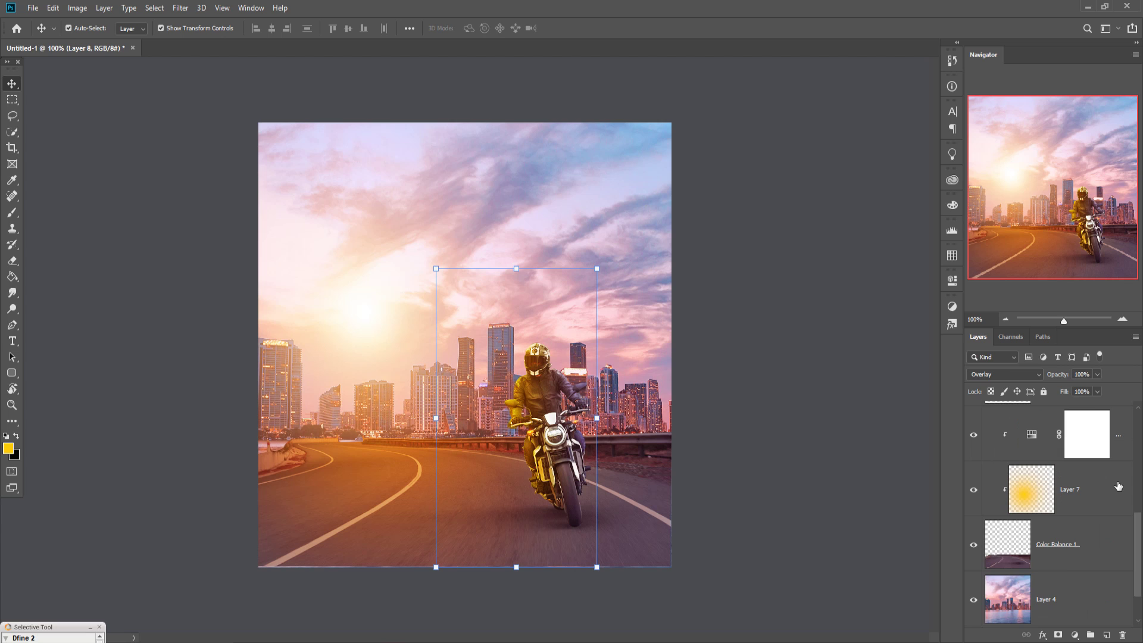
{"action": "scroll", "coordinate": [1119, 486], "scroll_direction": "up", "scroll_amount": 3}
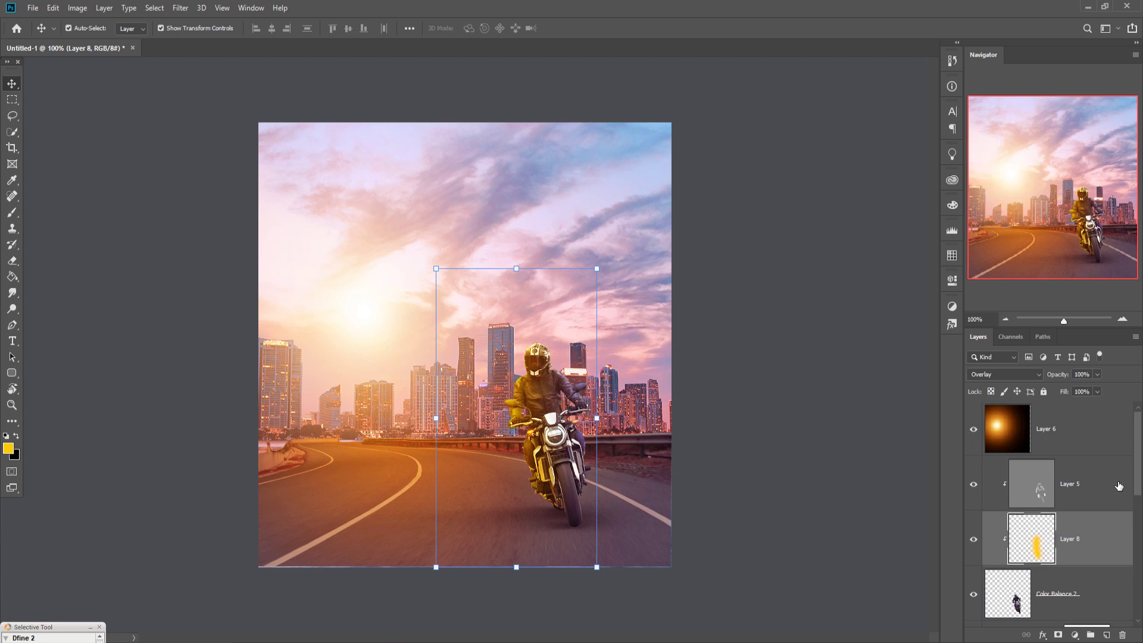
{"action": "left_click", "coordinate": [1079, 432]}
{"action": "left_click", "coordinate": [1080, 635]}
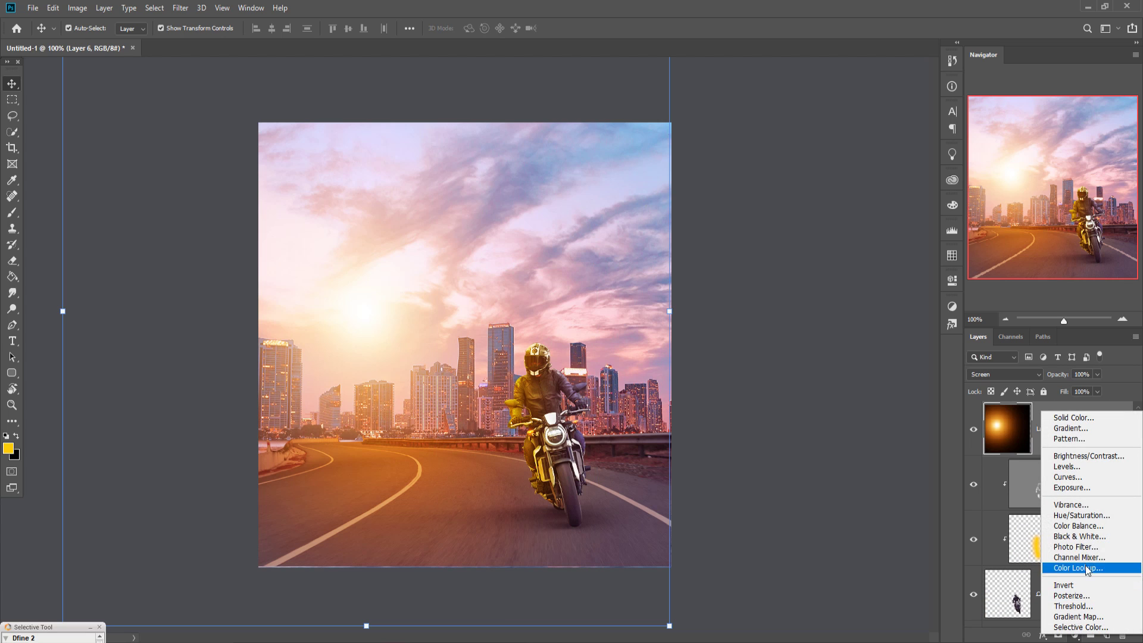
{"action": "left_click", "coordinate": [1084, 515]}
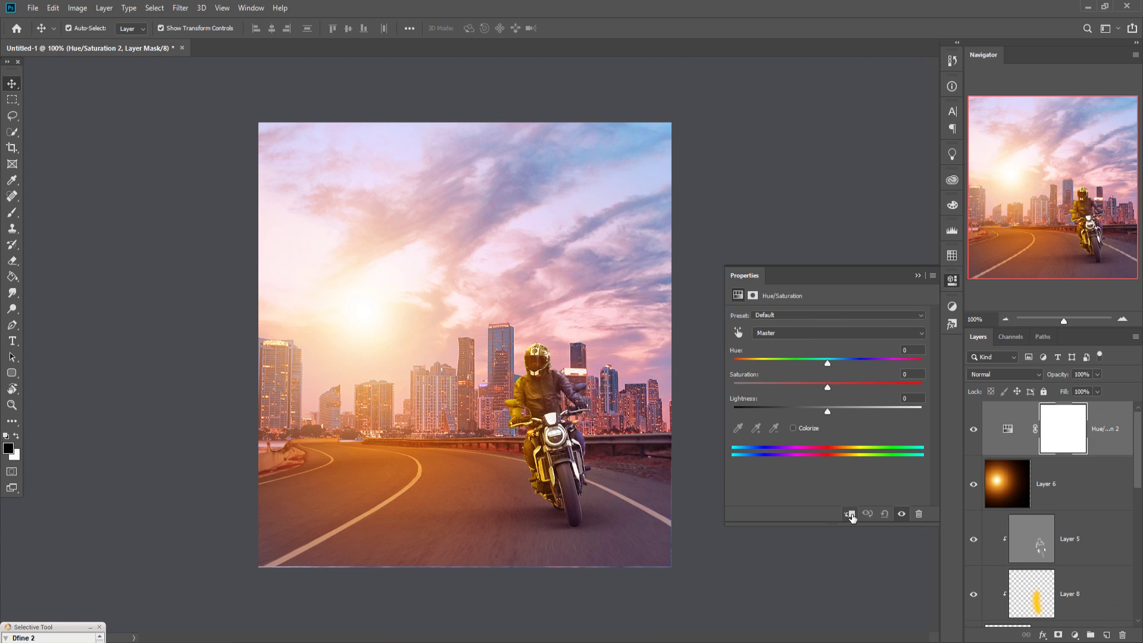
{"action": "left_click", "coordinate": [850, 515]}
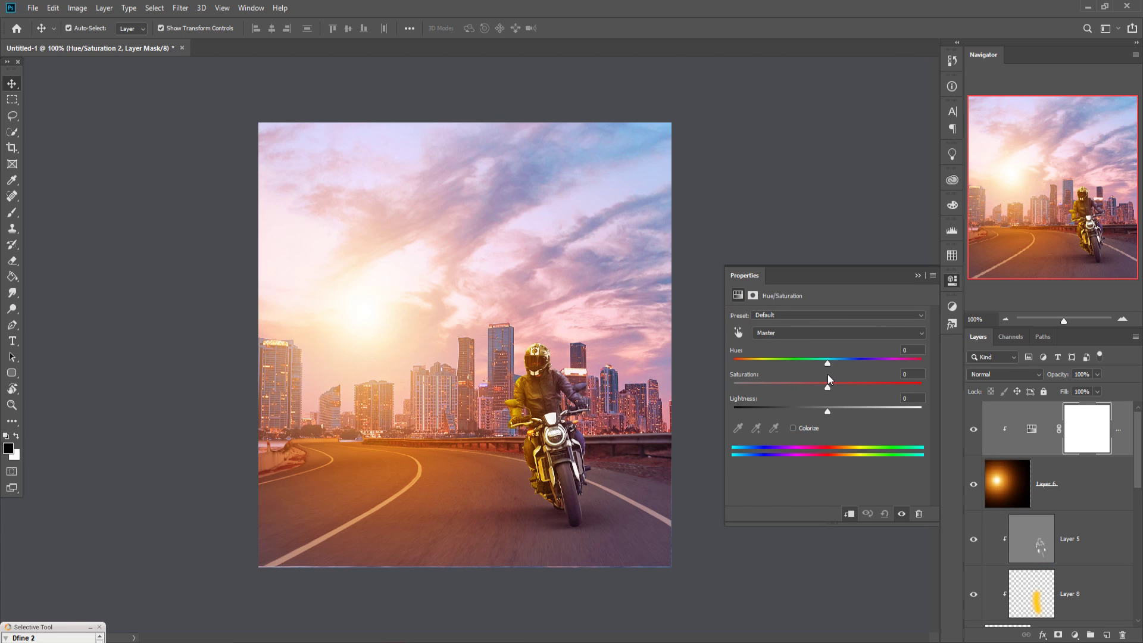
{"action": "mouse_move", "coordinate": [827, 363]}
{"action": "left_mouse_down"}
{"action": "mouse_move", "coordinate": [802, 363]}
{"action": "mouse_move", "coordinate": [837, 362]}
{"action": "mouse_move", "coordinate": [816, 363]}
{"action": "left_mouse_up"}
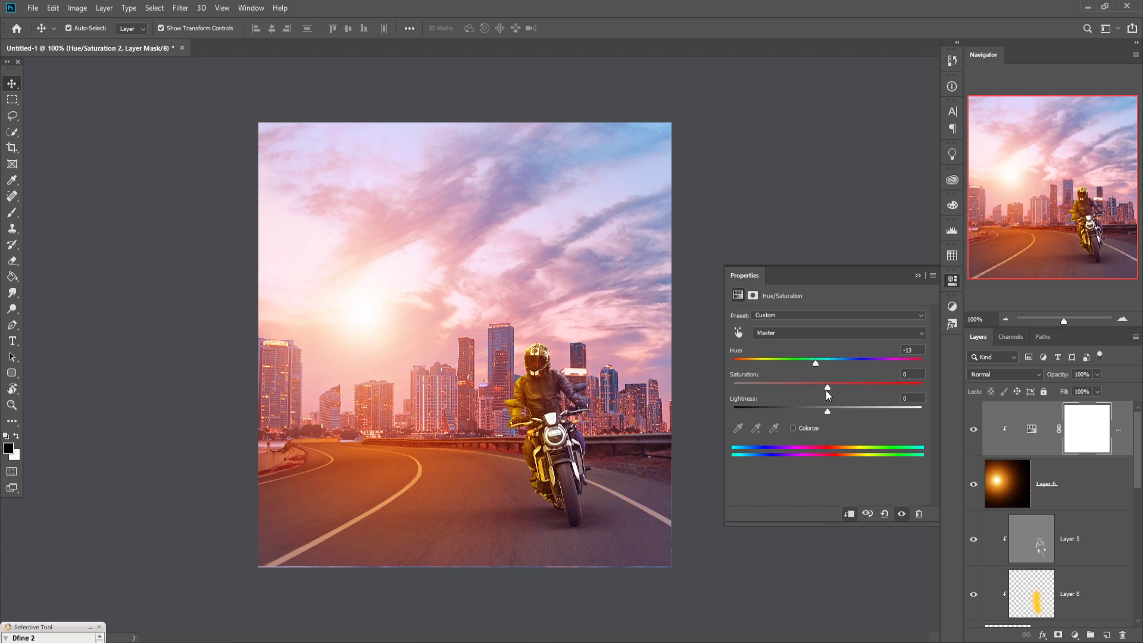
{"action": "left_click_drag", "start_coordinate": [827, 390], "coordinate": [845, 391]}
{"action": "left_click_drag", "start_coordinate": [849, 387], "coordinate": [841, 388]}
{"action": "left_click", "coordinate": [919, 275]}
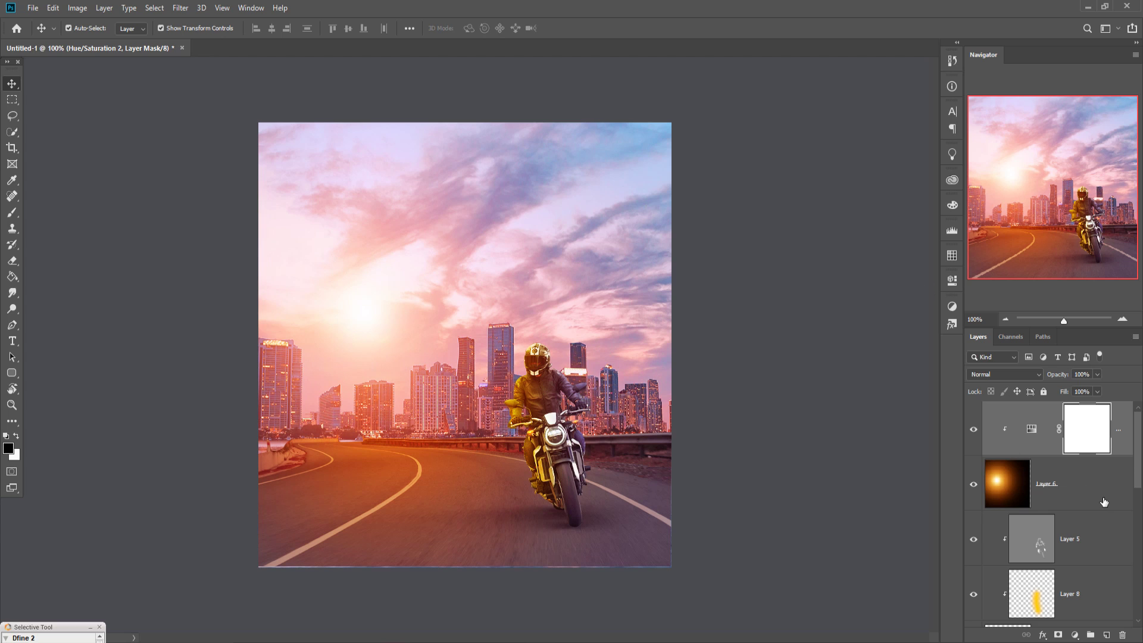
Step: Add a Hue/Saturation adjustment clipped above the rider's yellow glow layer, with Hue -13
{"action": "scroll", "coordinate": [1105, 502], "scroll_direction": "down", "scroll_amount": 3}
{"action": "left_click", "coordinate": [1043, 440]}
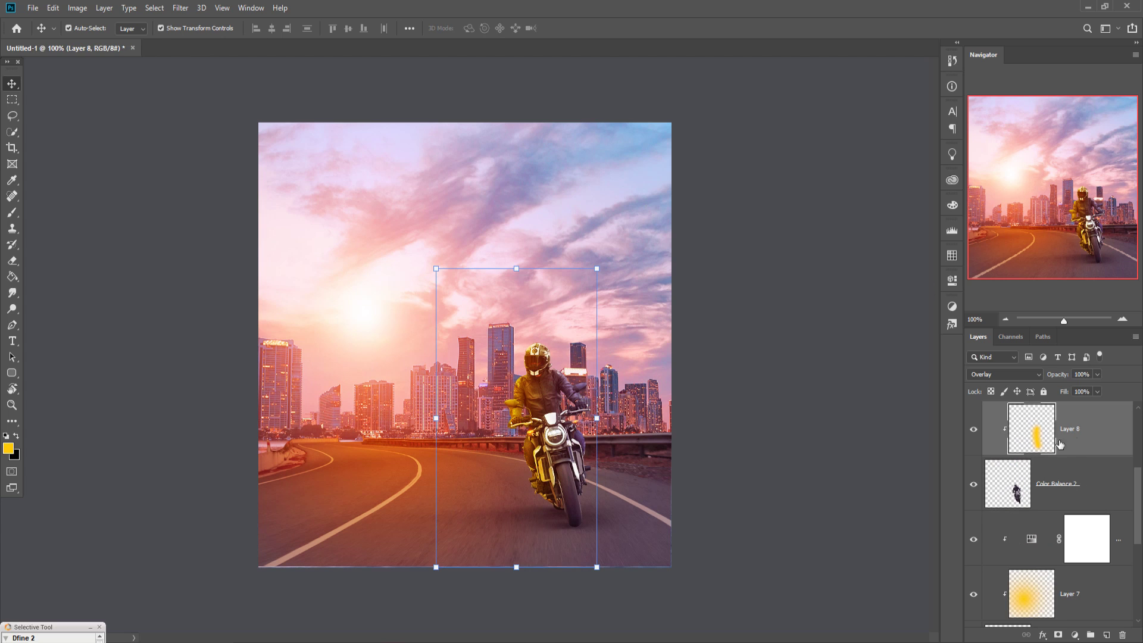
{"action": "scroll", "coordinate": [1092, 501], "scroll_direction": "up", "scroll_amount": 1}
{"action": "left_click", "coordinate": [1075, 635]}
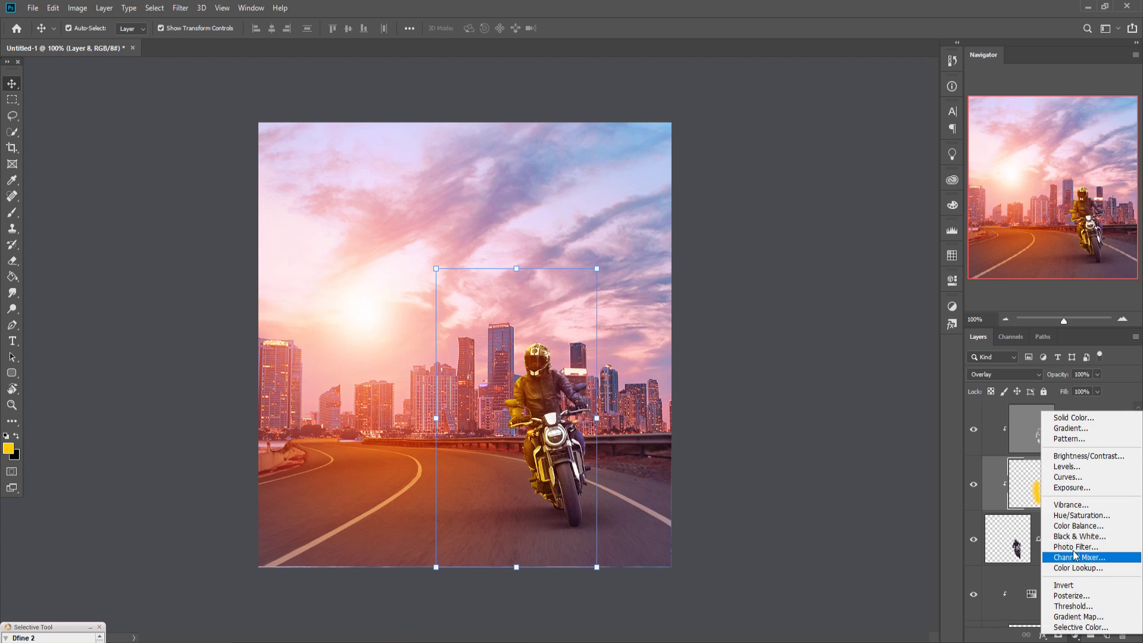
{"action": "left_click", "coordinate": [1066, 516]}
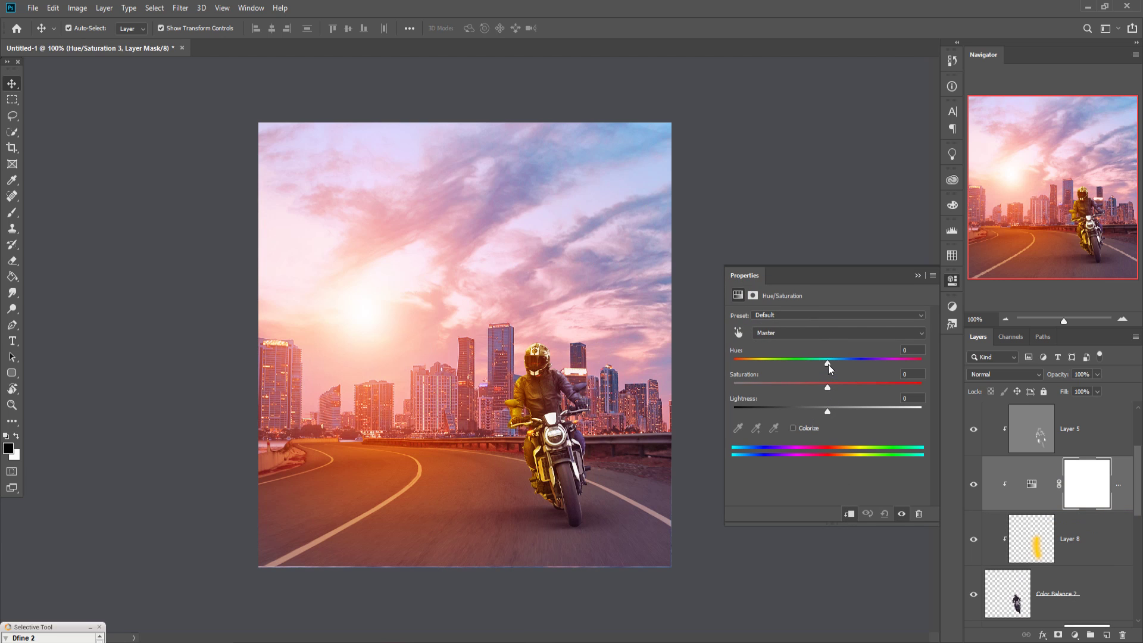
{"action": "left_click_drag", "start_coordinate": [827, 365], "coordinate": [816, 369]}
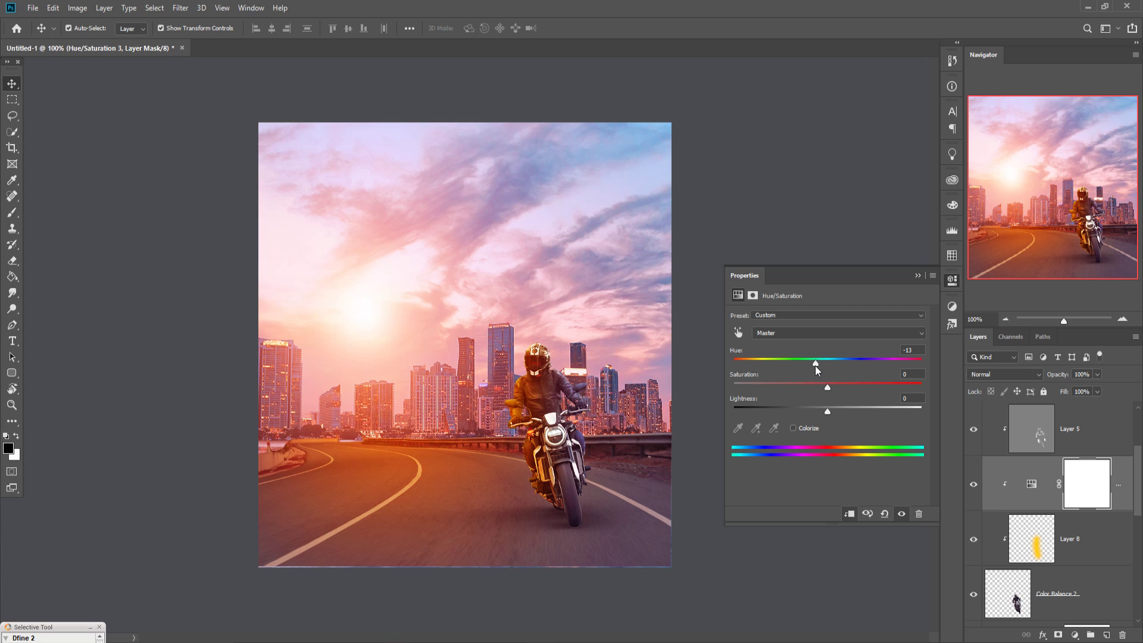
{"action": "left_click", "coordinate": [918, 276]}
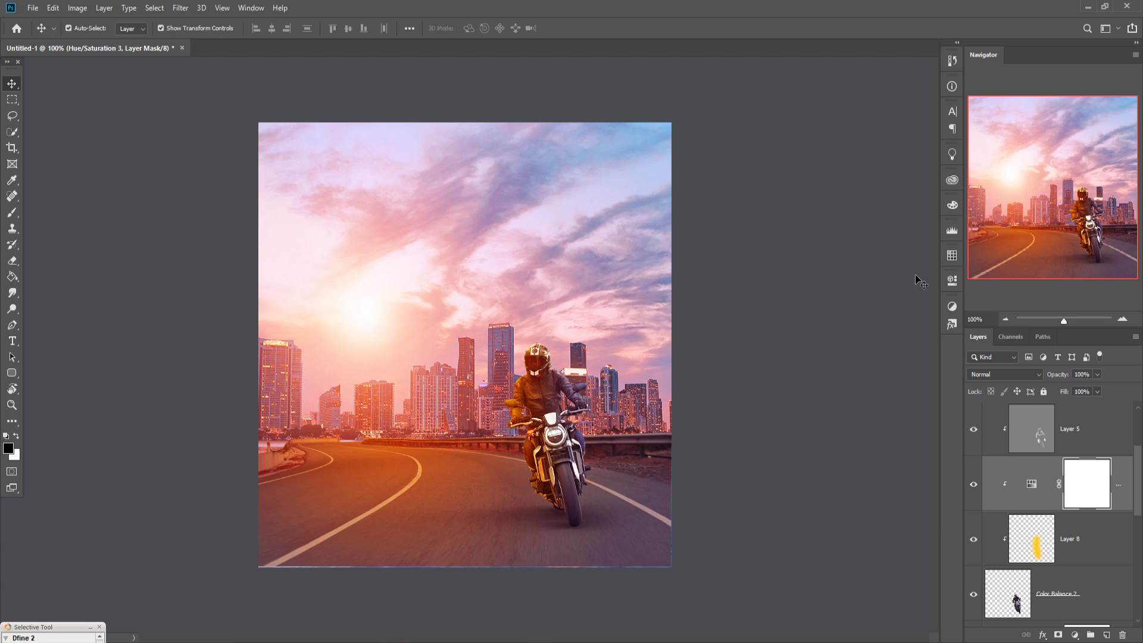
Step: Add an unclipped Hue/Saturation adjustment above all layers with Saturation +15
{"action": "scroll", "coordinate": [1071, 458], "scroll_direction": "up", "scroll_amount": 2}
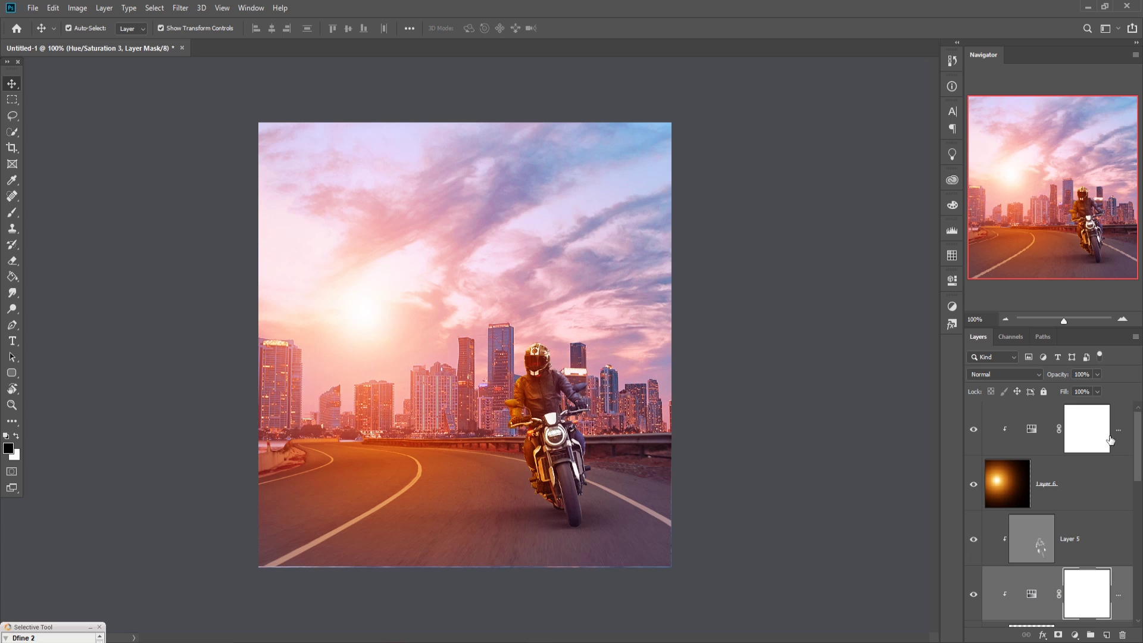
{"action": "left_click", "coordinate": [1127, 431]}
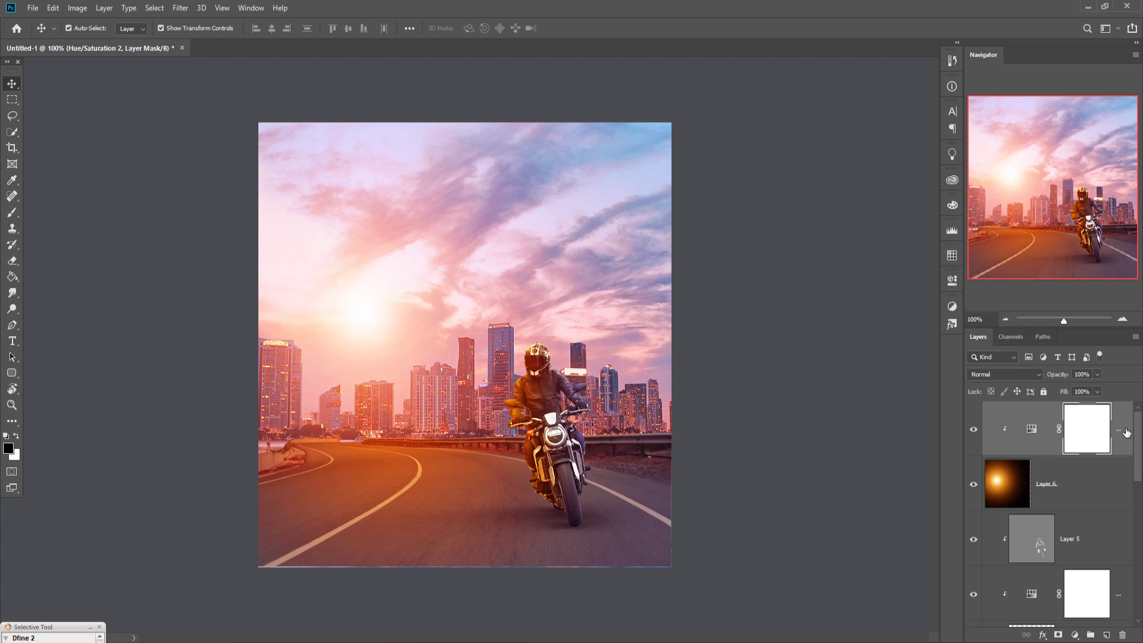
{"action": "left_click", "coordinate": [1075, 635]}
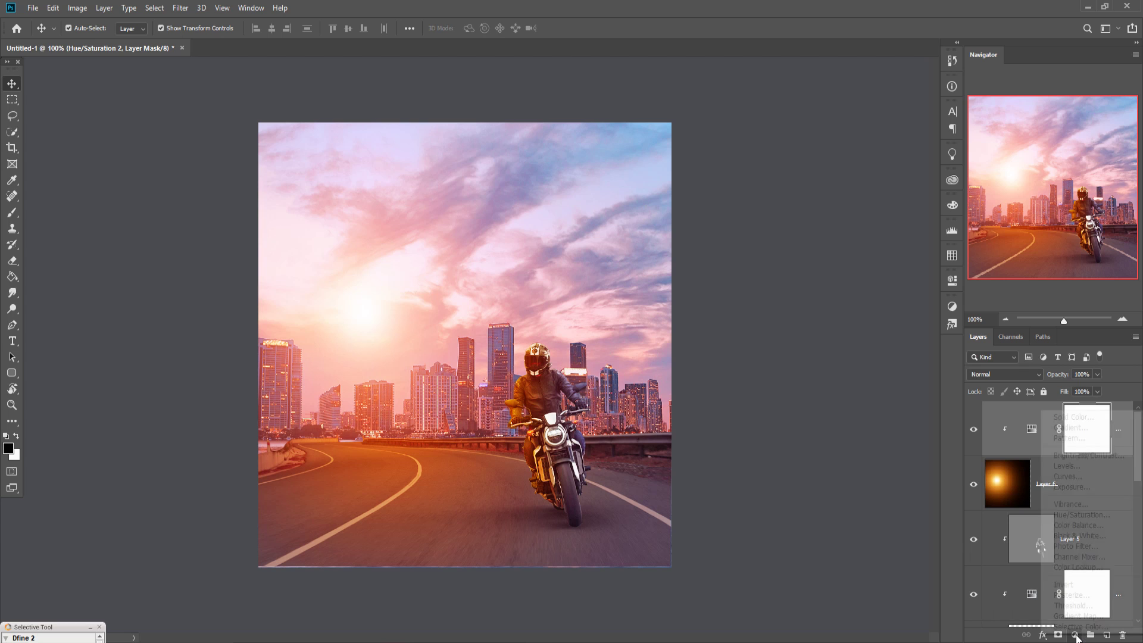
{"action": "left_click", "coordinate": [1081, 516]}
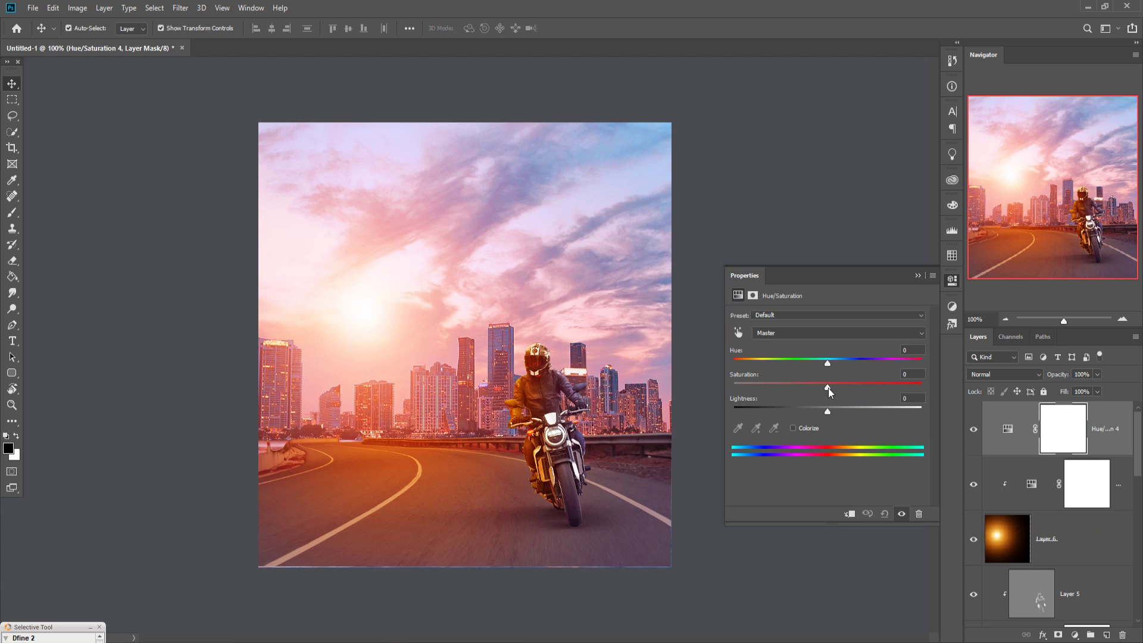
{"action": "left_click_drag", "start_coordinate": [828, 387], "coordinate": [830, 388]}
{"action": "left_click_drag", "start_coordinate": [843, 388], "coordinate": [841, 388]}
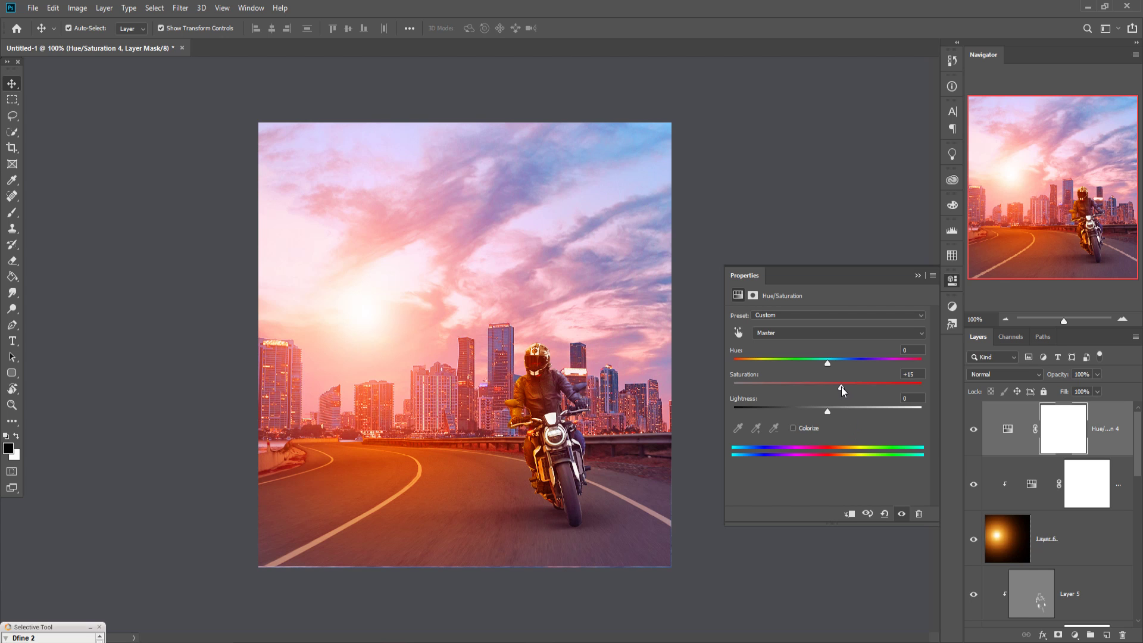
{"action": "left_click", "coordinate": [917, 276]}
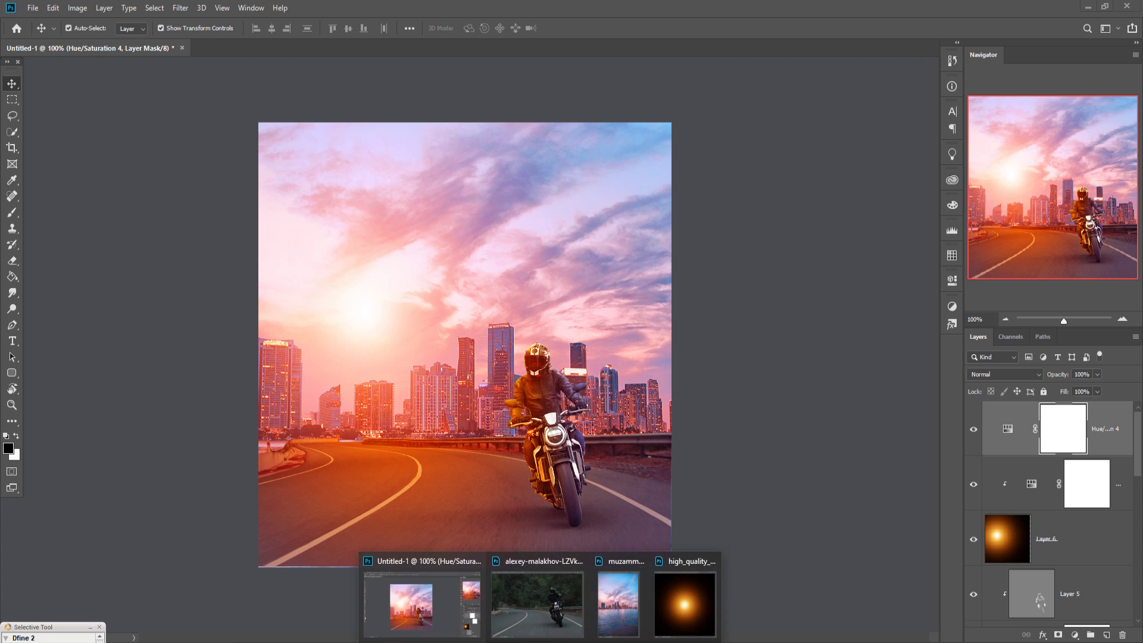
Step: Copy the sun flare image into the composite as a new top layer
{"action": "left_click", "coordinate": [695, 599]}
{"action": "left_click_drag", "start_coordinate": [790, 181], "coordinate": [925, 176]}
{"action": "left_click_drag", "start_coordinate": [947, 386], "coordinate": [566, 411]}
{"action": "left_click", "coordinate": [1079, 170]}
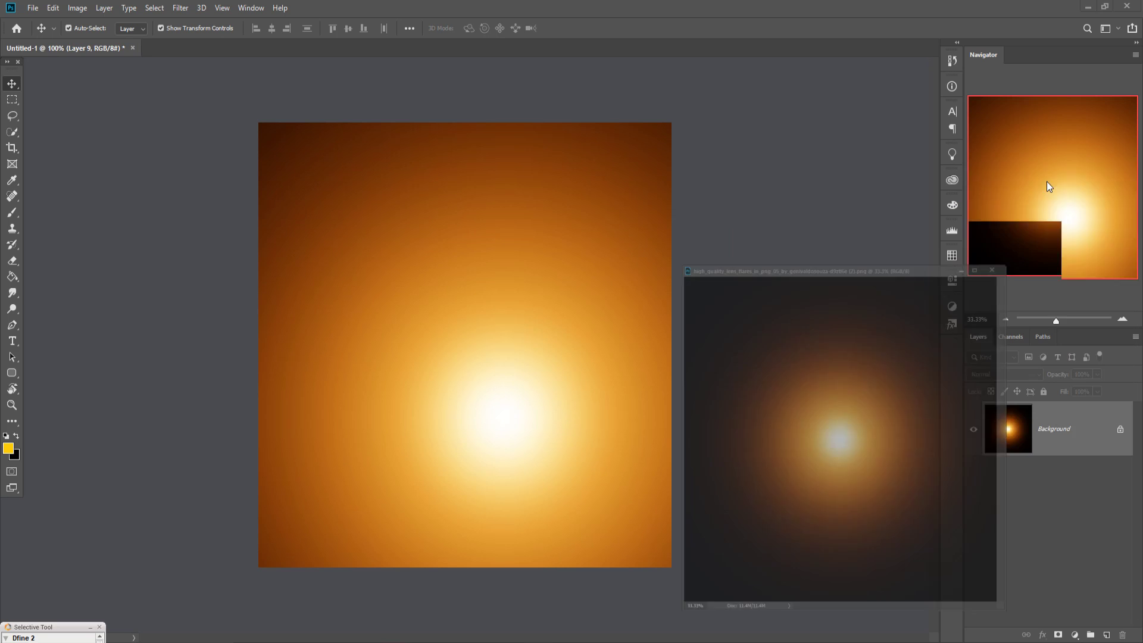
Step: Scale the new flare layer down to about 6.62% and position it over the motorcycle's headlight
{"action": "key", "text": "ctrl+minus"}
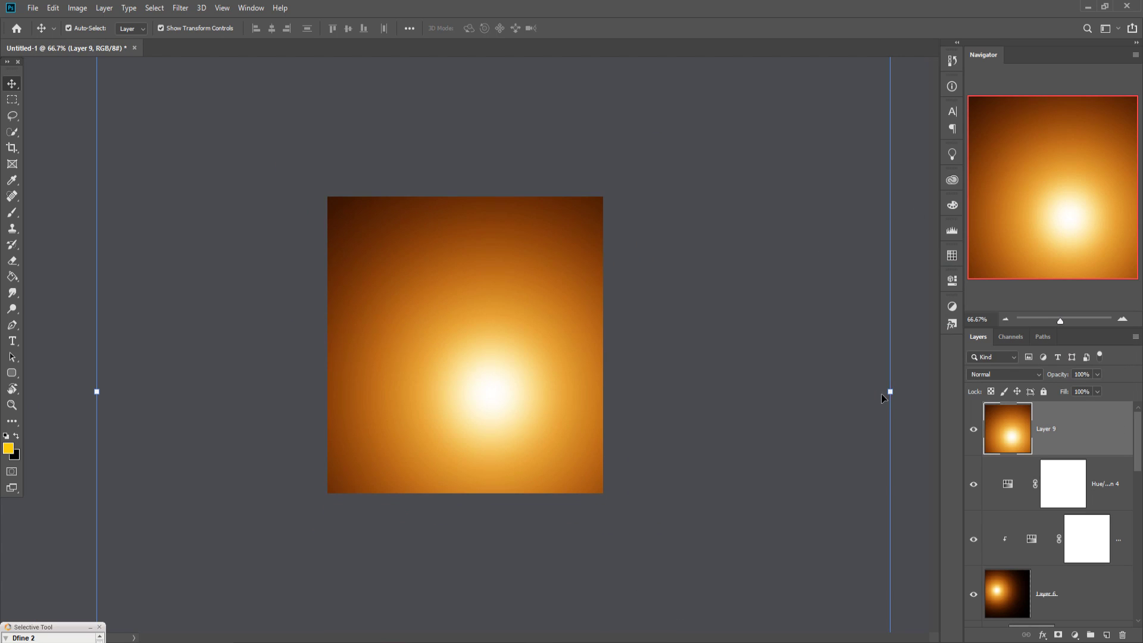
{"action": "left_click_drag", "start_coordinate": [897, 399], "coordinate": [155, 444]}
{"action": "left_click_drag", "start_coordinate": [127, 403], "coordinate": [529, 416]}
Step: Set the headlight flare layer's blend mode to Color Dodge after comparing it with Screen, and apply the transform
{"action": "left_click", "coordinate": [1002, 374]}
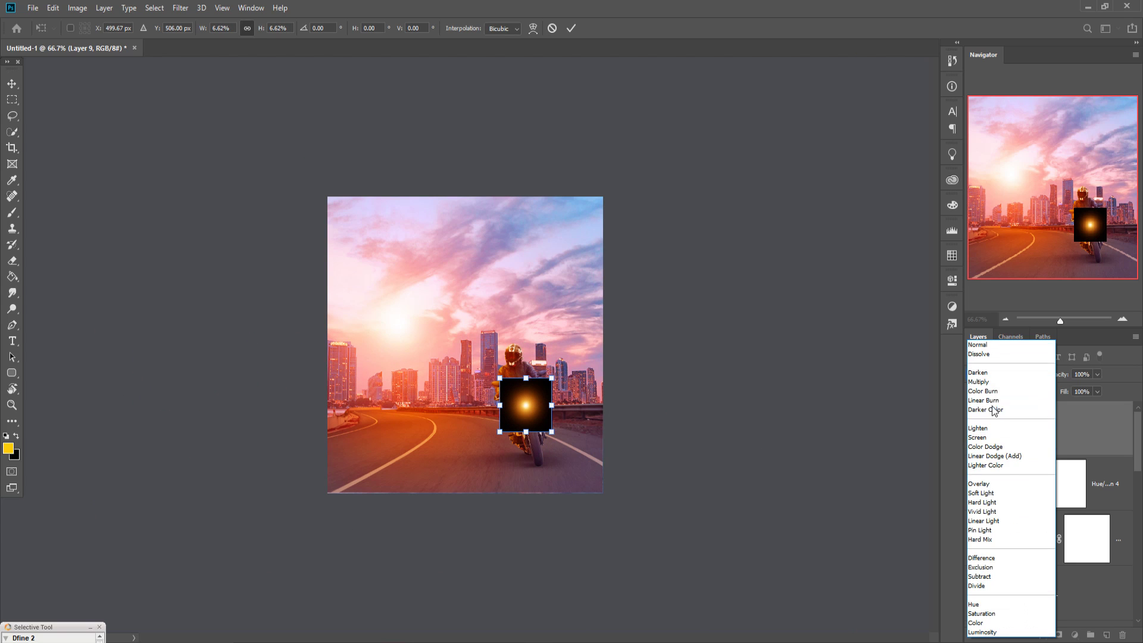
{"action": "left_click", "coordinate": [990, 438]}
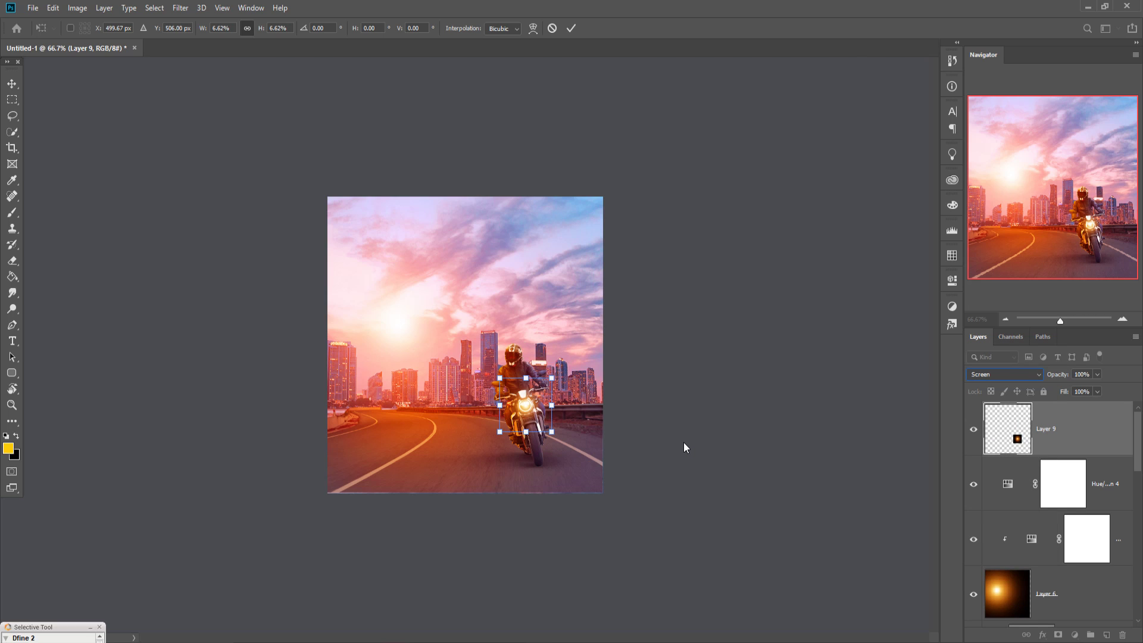
{"action": "key", "text": "Down"}
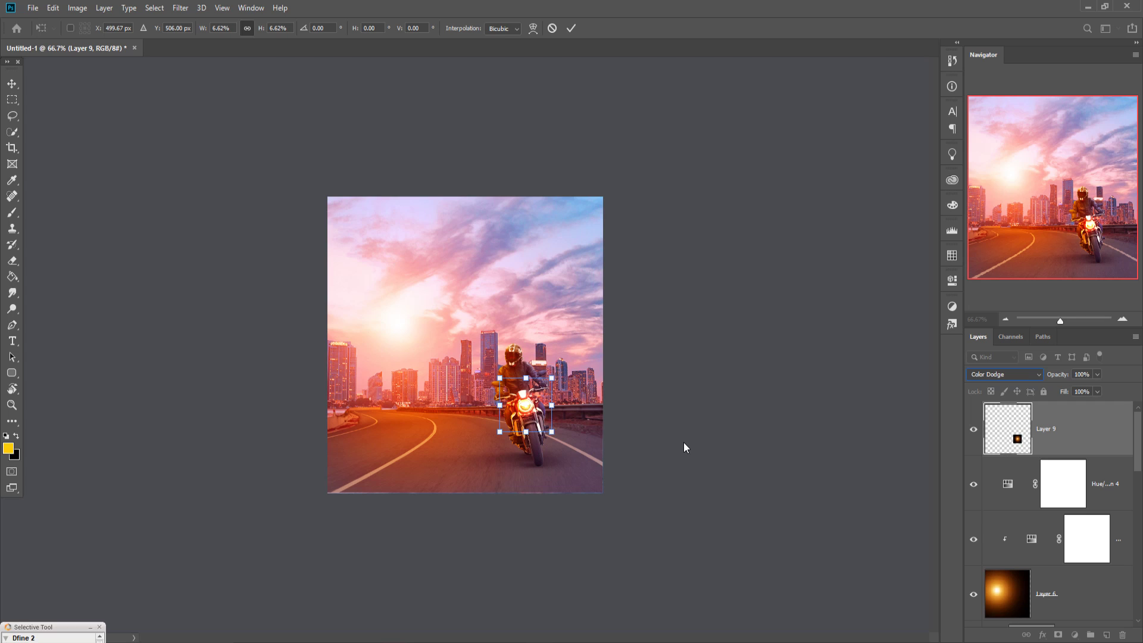
{"action": "key", "text": "Up"}
{"action": "key", "text": "Down"}
{"action": "left_click", "coordinate": [571, 28]}
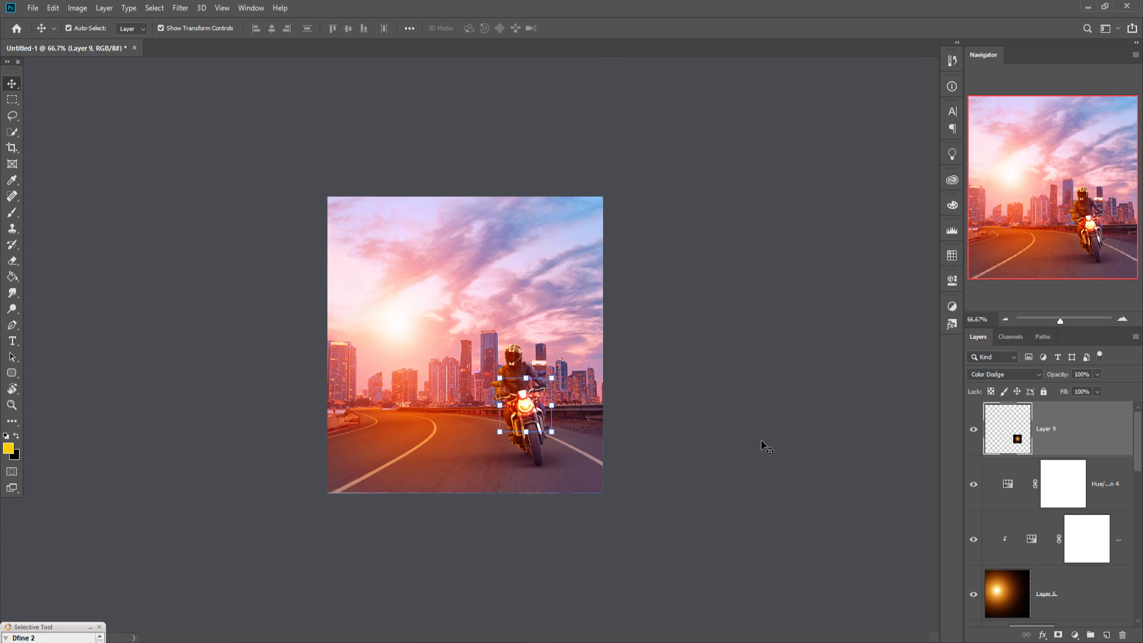
{"action": "left_click", "coordinate": [786, 439]}
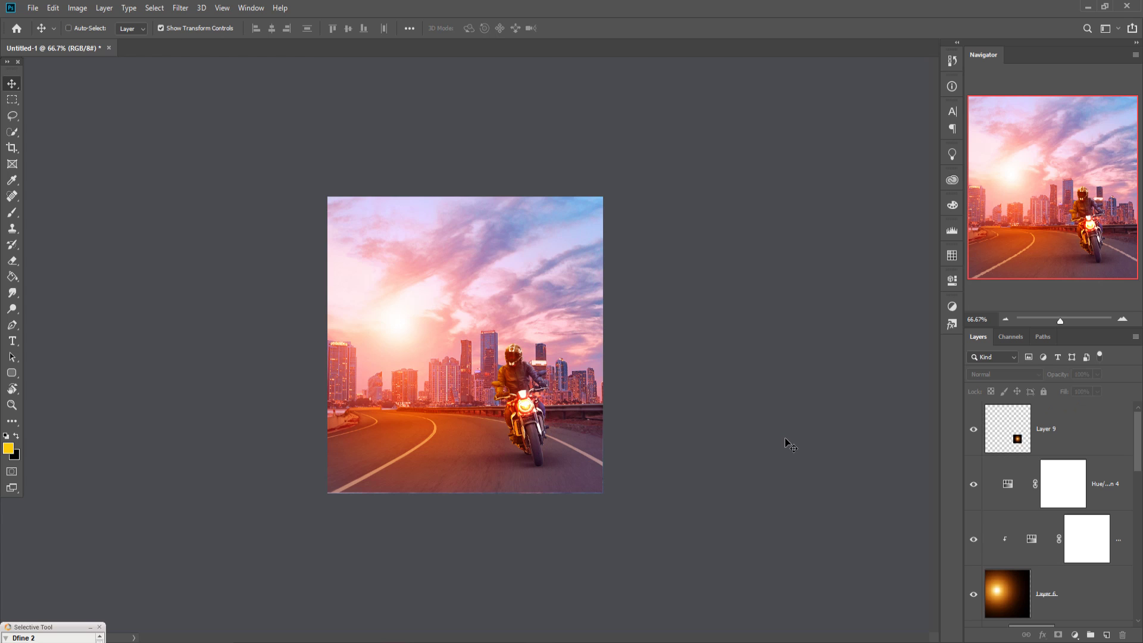
{"action": "key", "text": "ctrl+plus"}
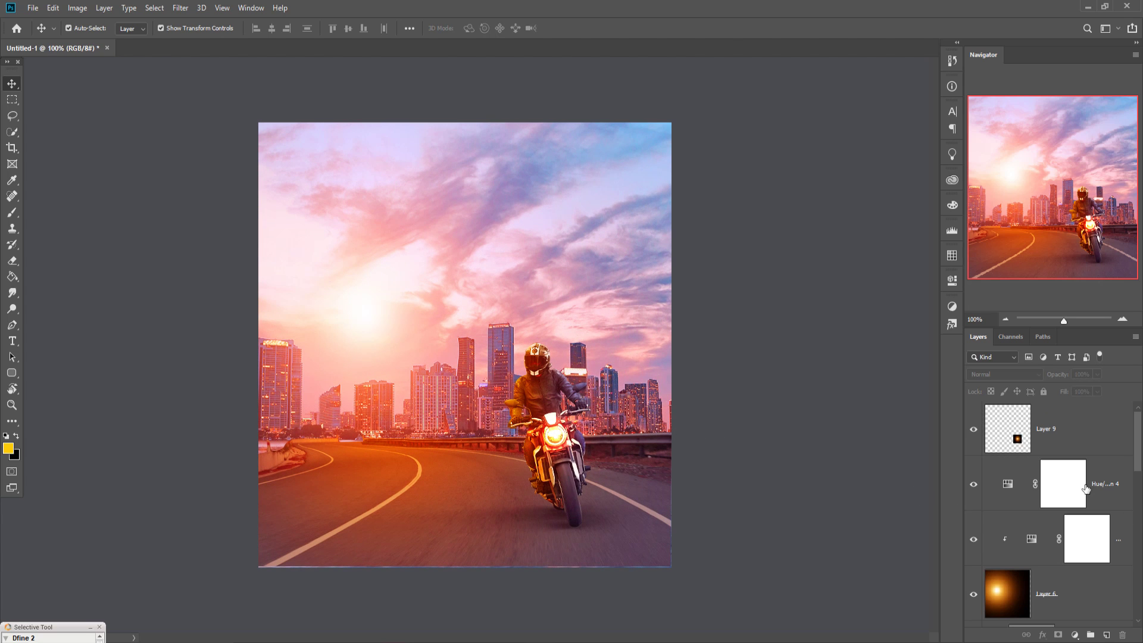
{"action": "left_click", "coordinate": [1103, 451]}
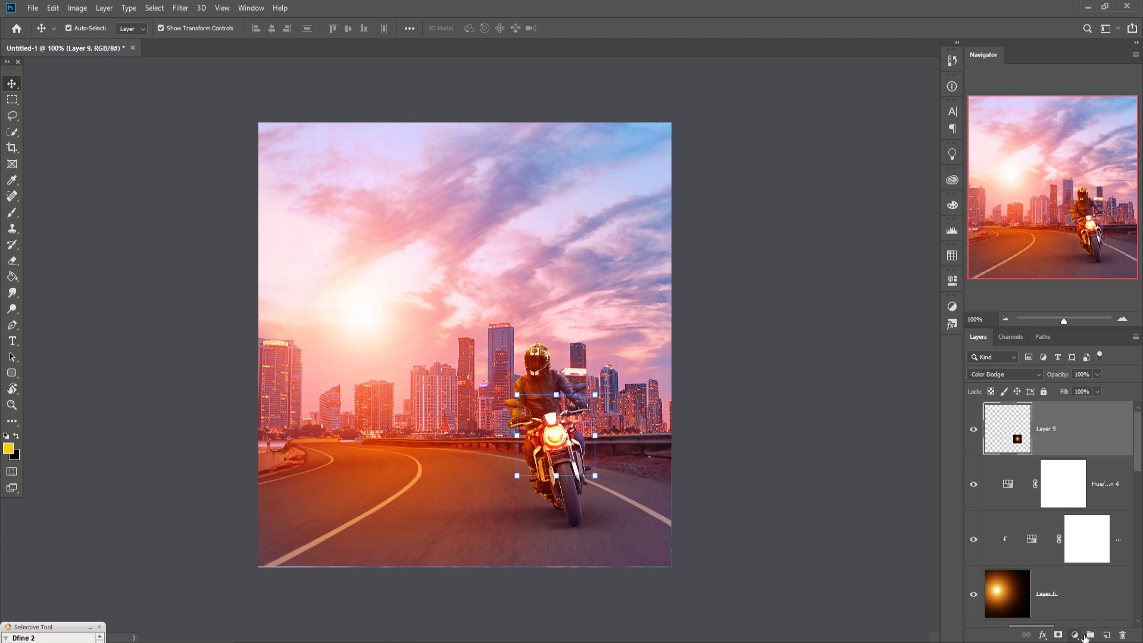
{"action": "left_click", "coordinate": [1078, 635]}
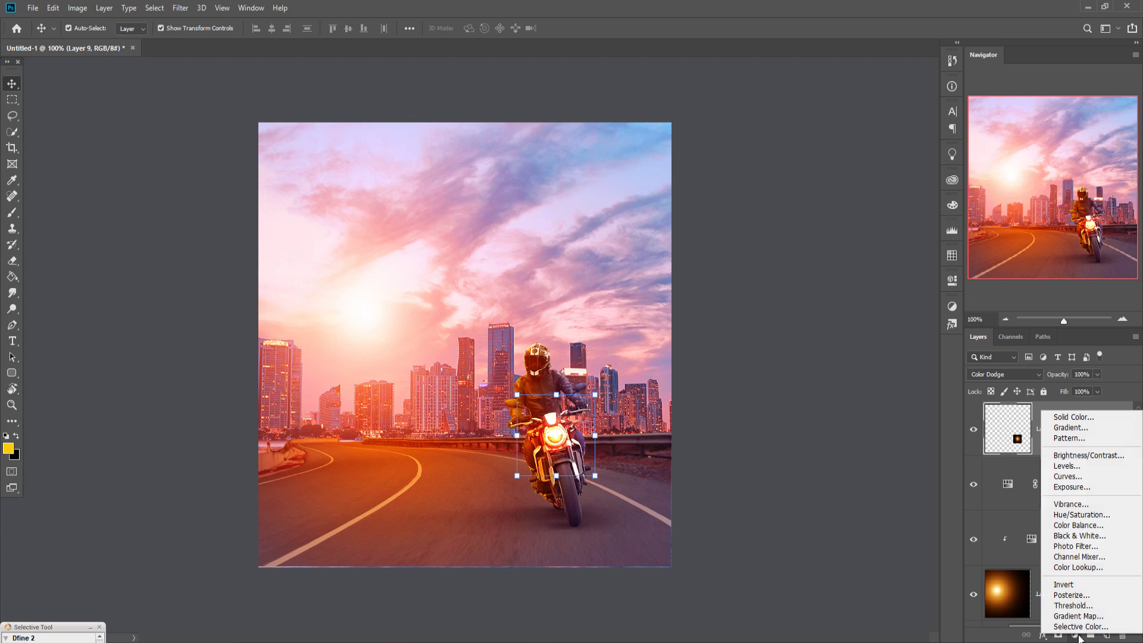
{"action": "left_click", "coordinate": [1068, 526]}
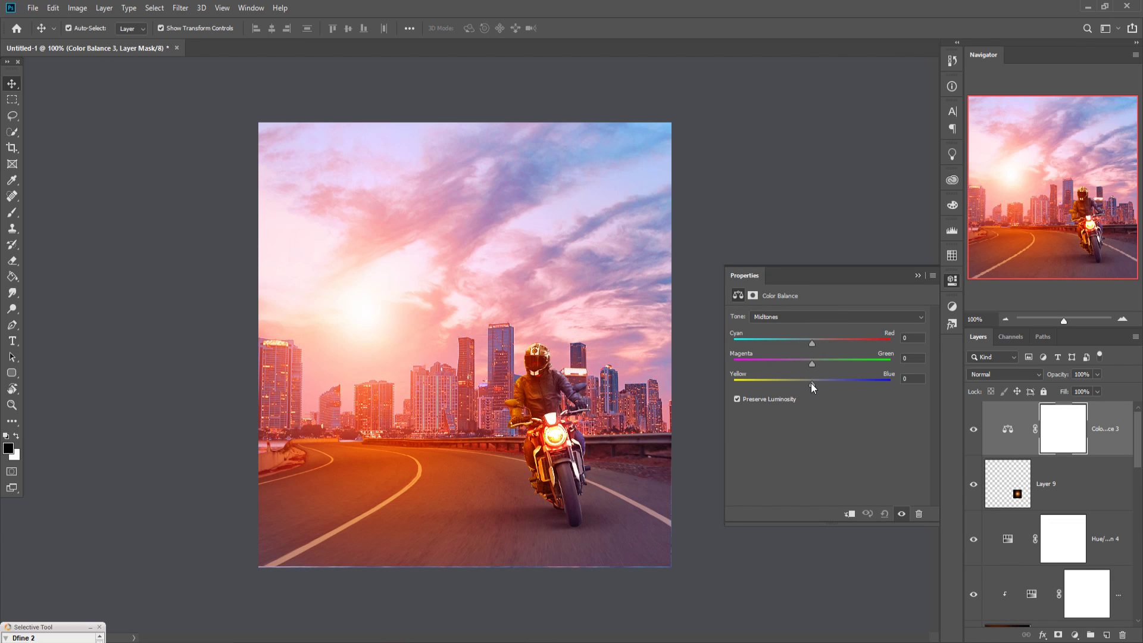
{"action": "left_click_drag", "start_coordinate": [811, 384], "coordinate": [802, 384]}
{"action": "left_click_drag", "start_coordinate": [794, 388], "coordinate": [792, 387]}
{"action": "left_click", "coordinate": [813, 344]}
{"action": "left_click_drag", "start_coordinate": [793, 384], "coordinate": [797, 384]}
{"action": "left_click", "coordinate": [918, 276]}
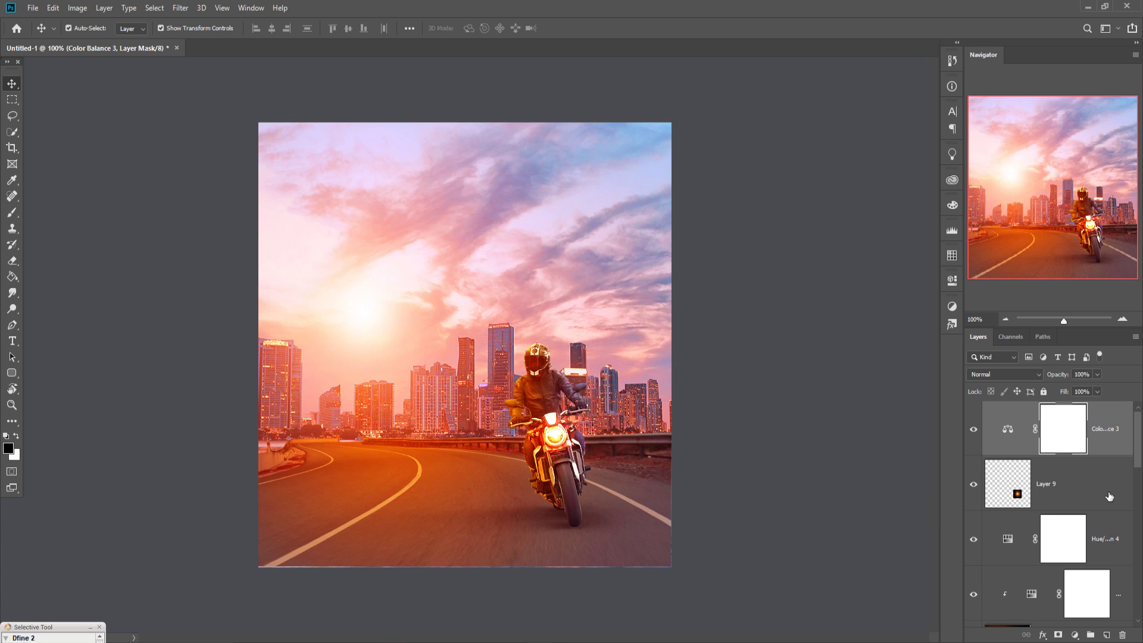
{"action": "left_click", "coordinate": [1105, 444]}
{"action": "key", "text": "Delete"}
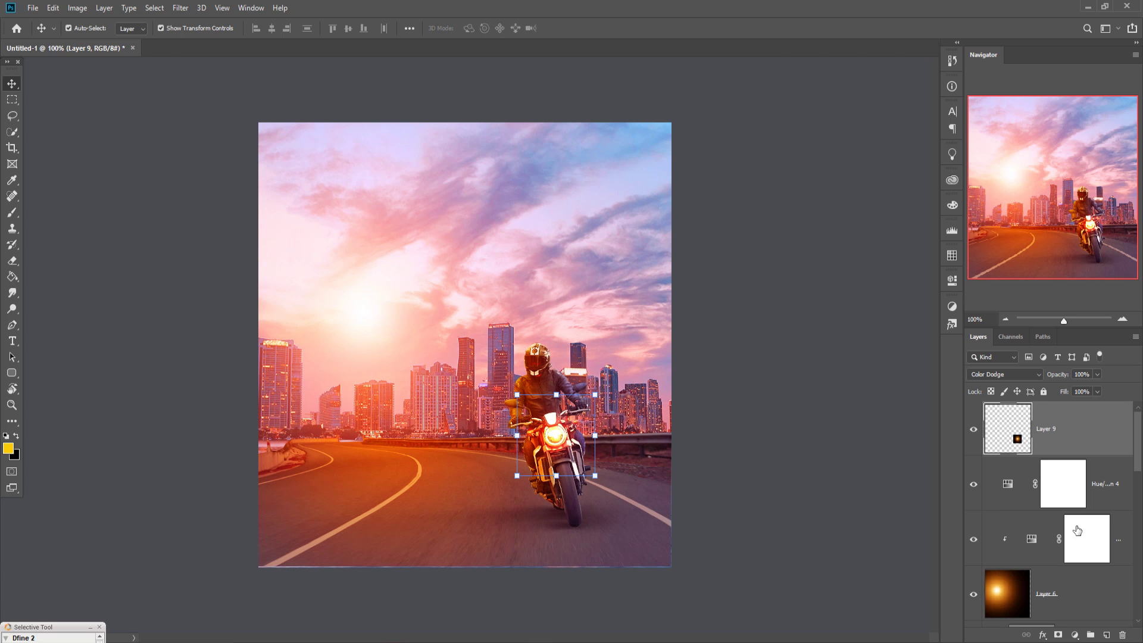
{"action": "left_click", "coordinate": [1075, 636]}
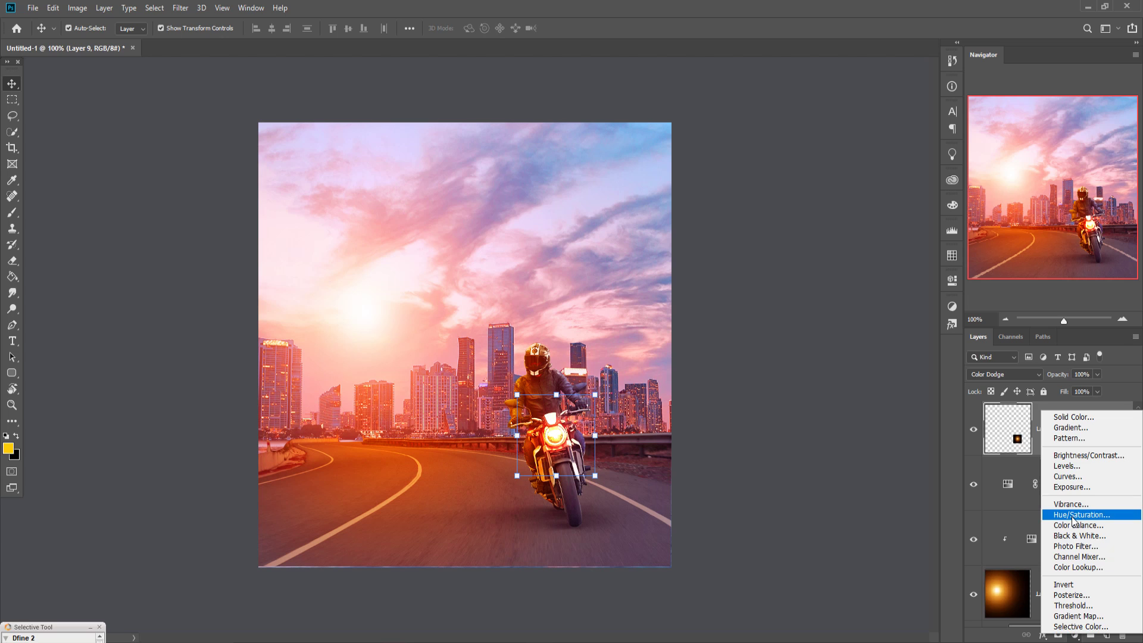
{"action": "left_click", "coordinate": [858, 445]}
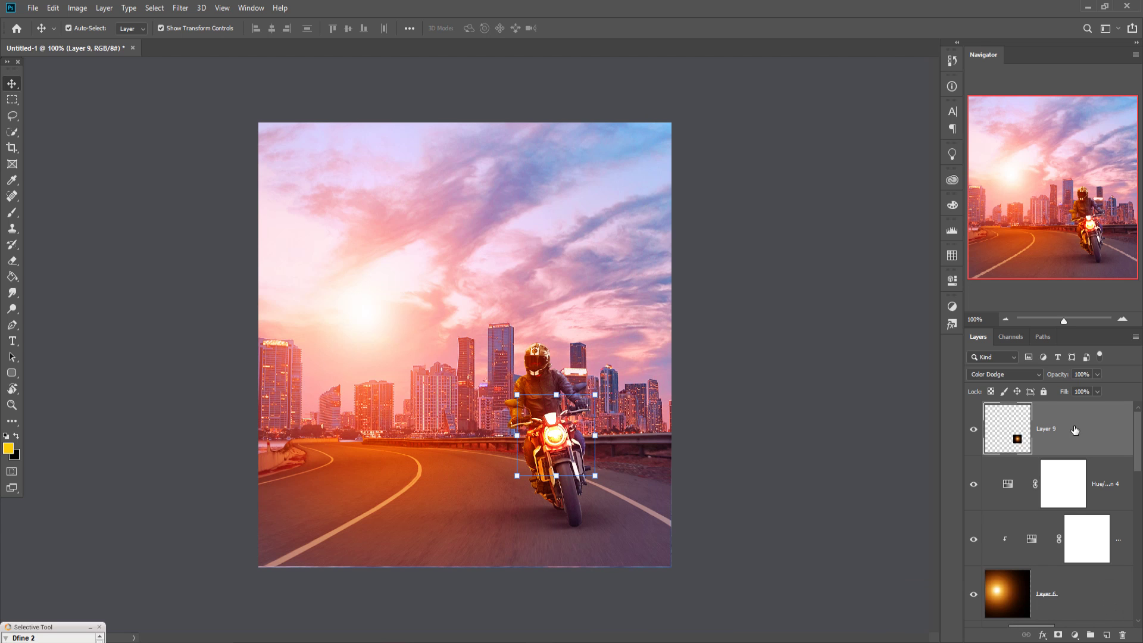
Step: Stamp all visible layers into a new merged top layer and duplicate that layer
{"action": "key", "text": "ctrl+shift+alt+e"}
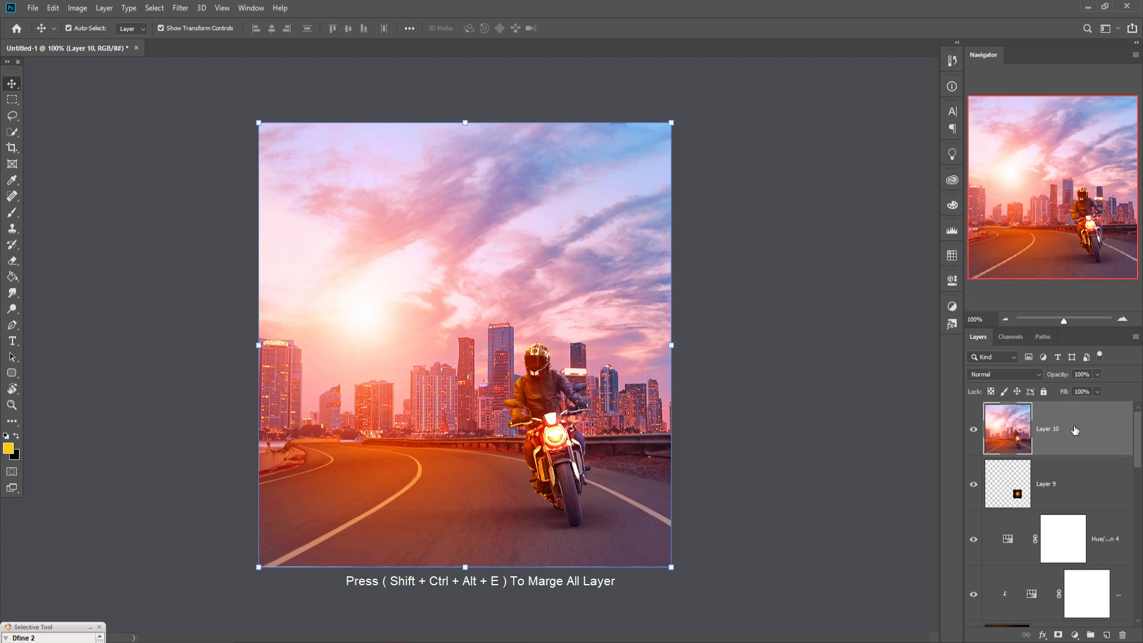
{"action": "right_click", "coordinate": [1070, 424]}
{"action": "left_click", "coordinate": [965, 187]}
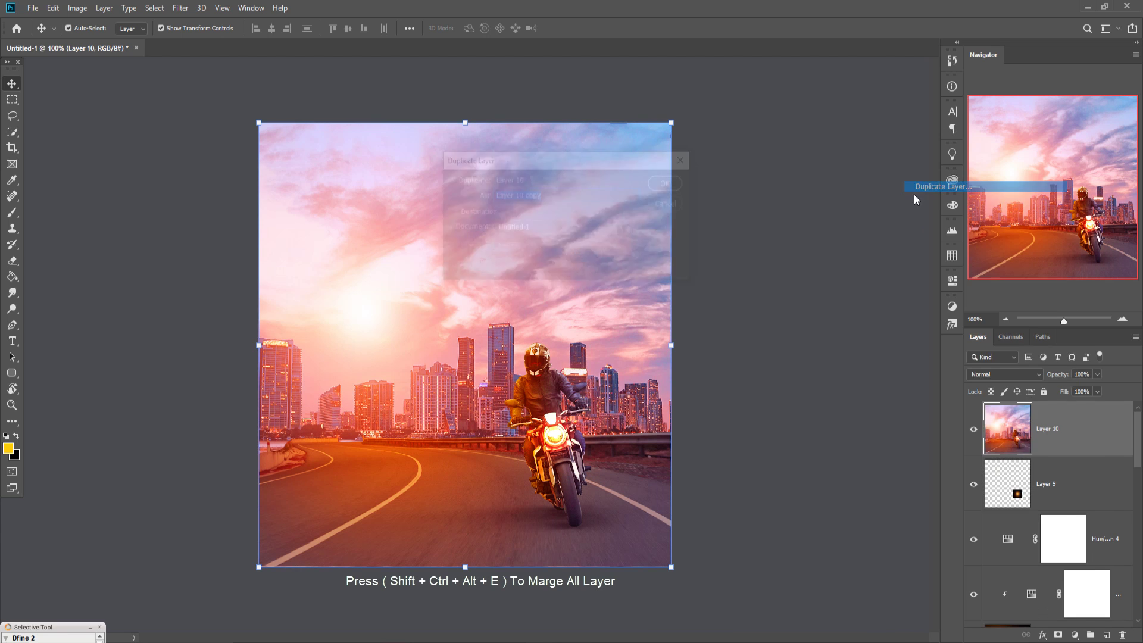
{"action": "left_click", "coordinate": [670, 183]}
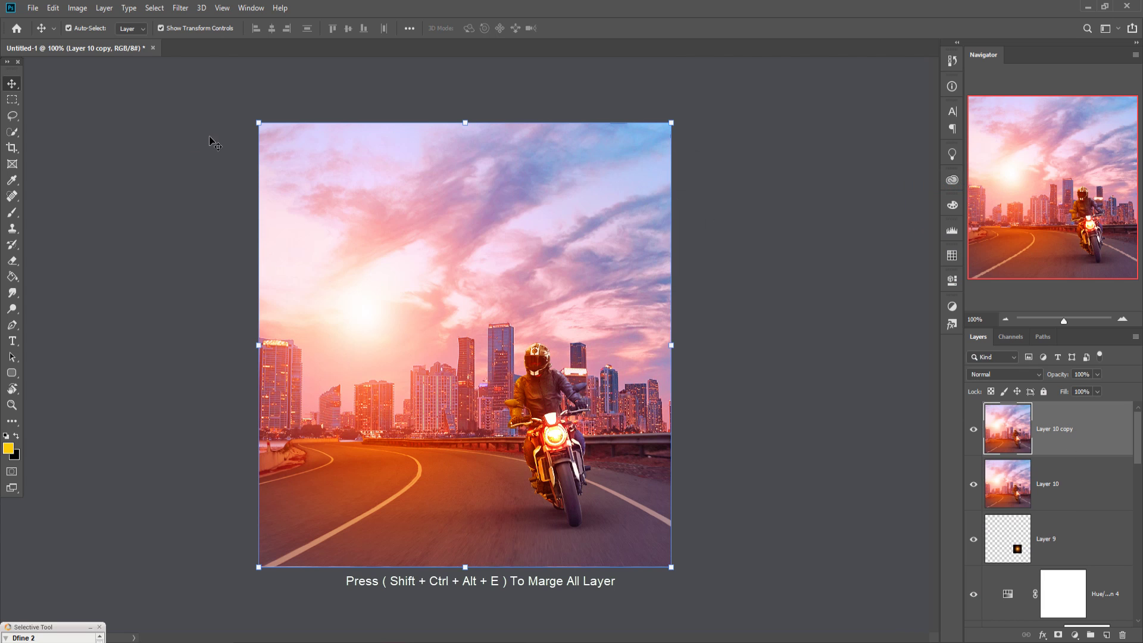
Step: Start the Camera Raw filter on the duplicated merged layer and set the post-crop vignetting amount to -31
{"action": "left_click", "coordinate": [181, 7]}
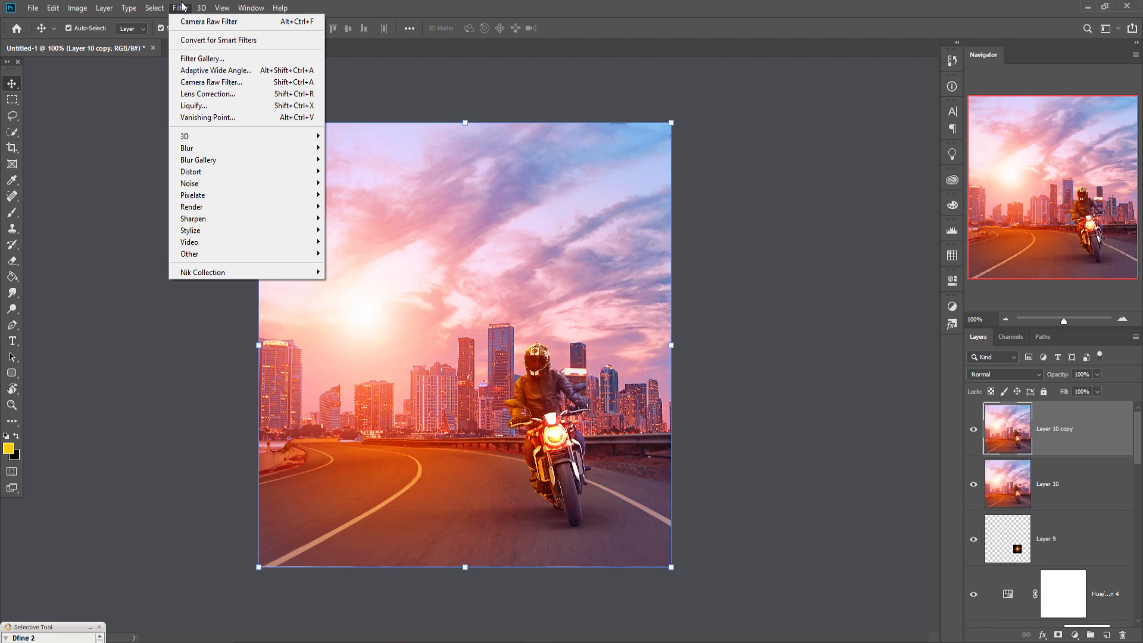
{"action": "left_click", "coordinate": [201, 82]}
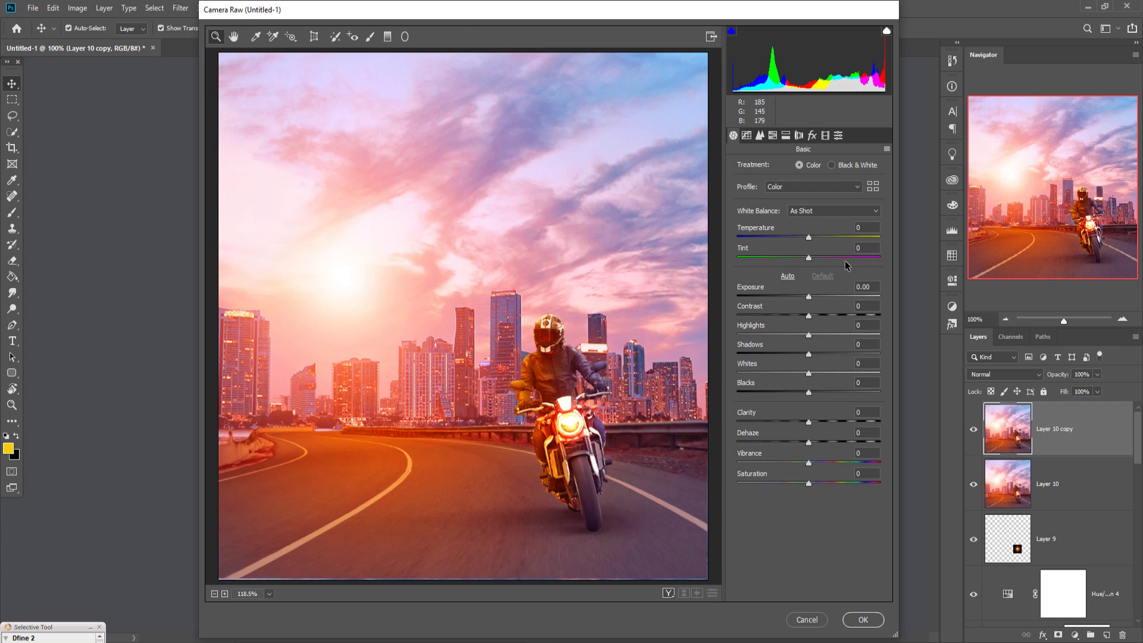
{"action": "left_click", "coordinate": [813, 136]}
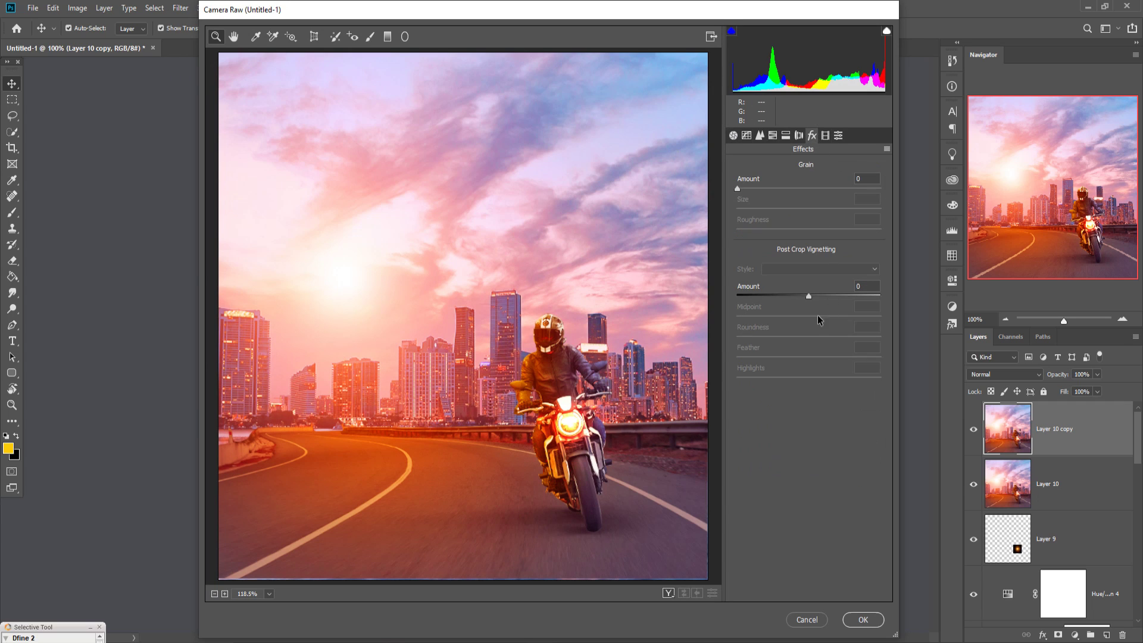
{"action": "left_click_drag", "start_coordinate": [809, 297], "coordinate": [793, 306]}
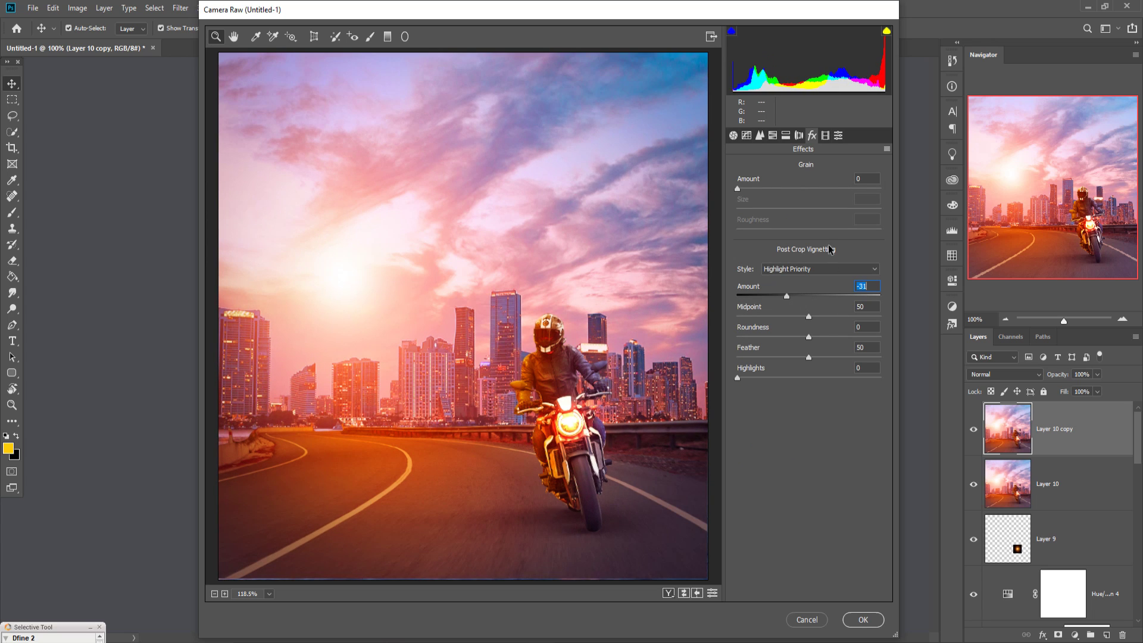
Step: Set the HSL saturation of Reds to -14, Oranges to -3 and Yellows to +83
{"action": "left_click", "coordinate": [786, 136]}
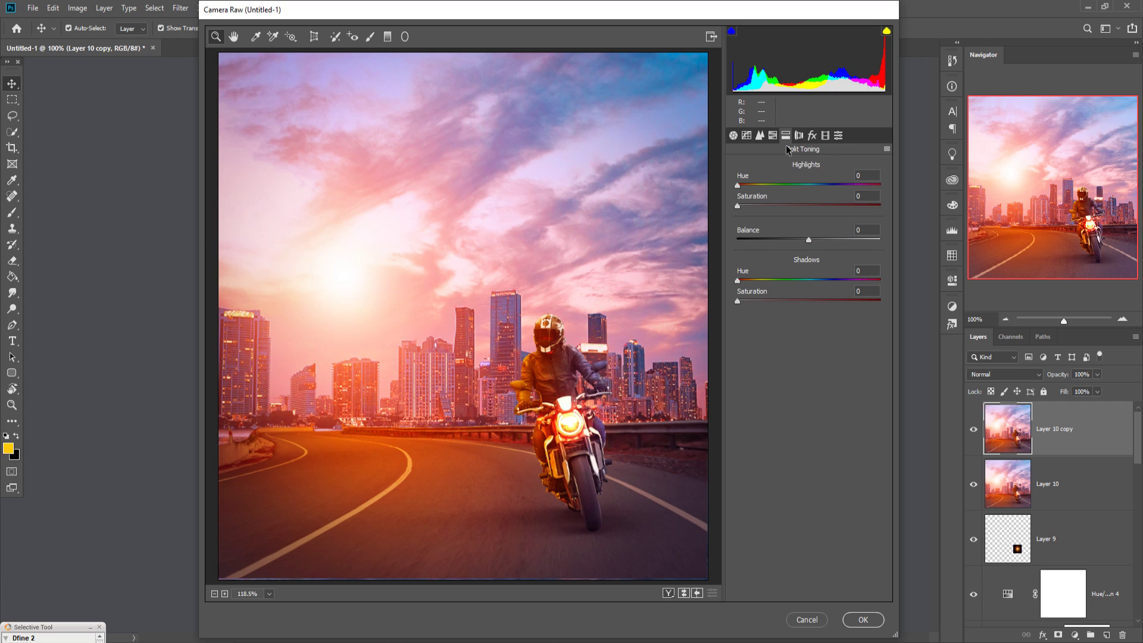
{"action": "left_click", "coordinate": [773, 136]}
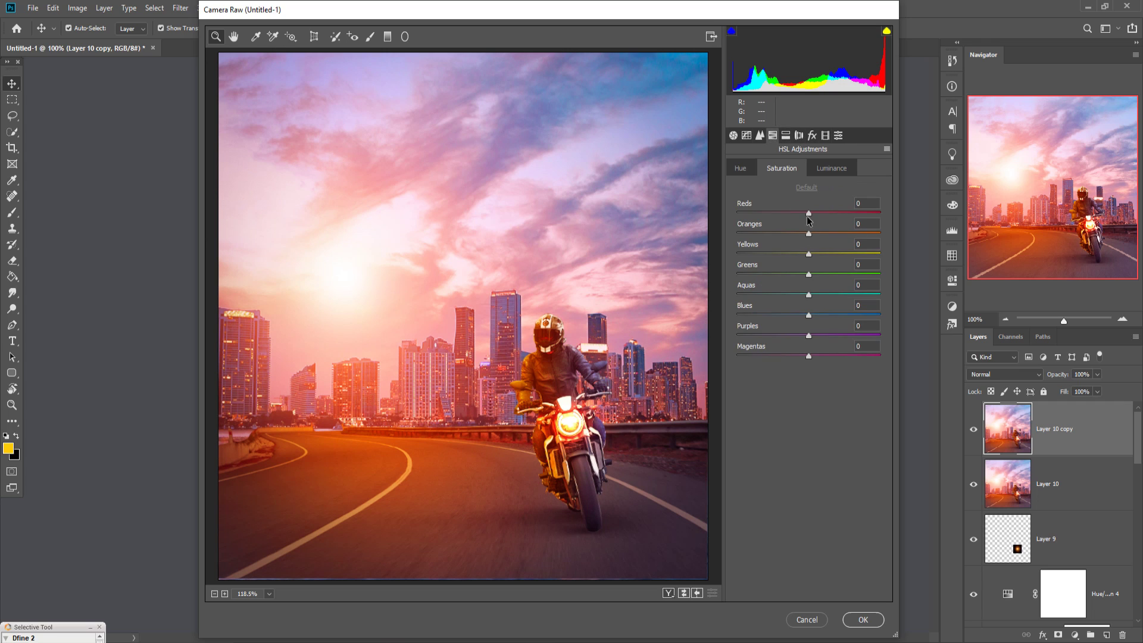
{"action": "left_click_drag", "start_coordinate": [810, 211], "coordinate": [869, 252]}
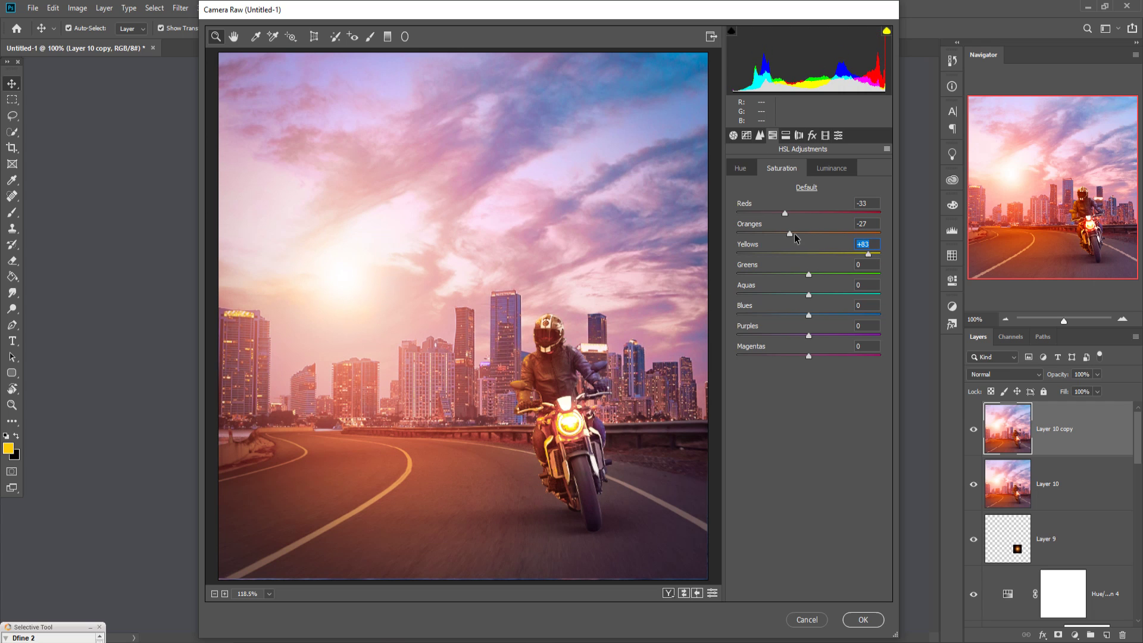
{"action": "mouse_move", "coordinate": [794, 234]}
{"action": "left_mouse_down"}
{"action": "mouse_move", "coordinate": [813, 231]}
{"action": "mouse_move", "coordinate": [786, 213]}
{"action": "mouse_move", "coordinate": [836, 210]}
{"action": "mouse_move", "coordinate": [798, 219]}
{"action": "left_mouse_up"}
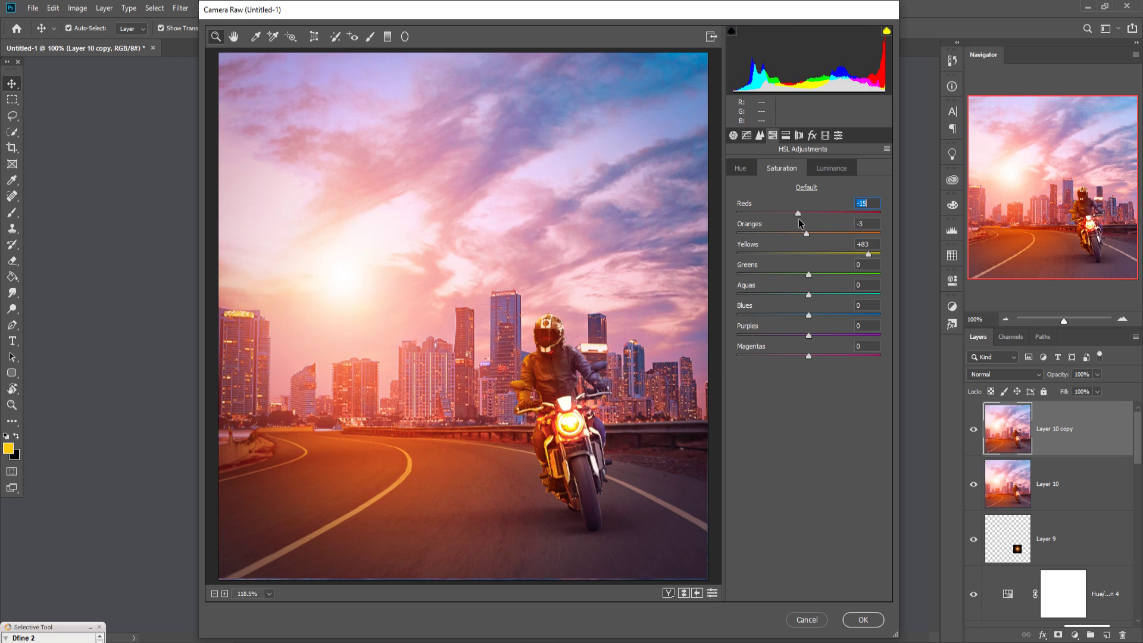
Step: Set the sharpening amount to 66, and the basic Saturation to +12 and Vibrance to -16
{"action": "left_click", "coordinate": [759, 135]}
{"action": "left_click_drag", "start_coordinate": [739, 186], "coordinate": [798, 188]}
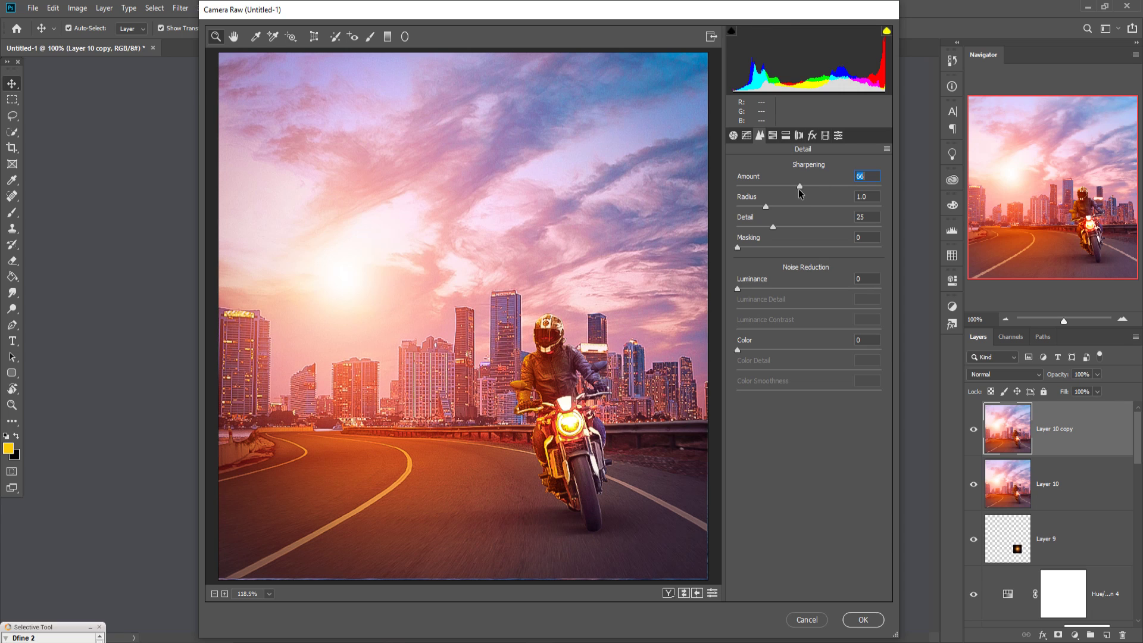
{"action": "left_click", "coordinate": [734, 136]}
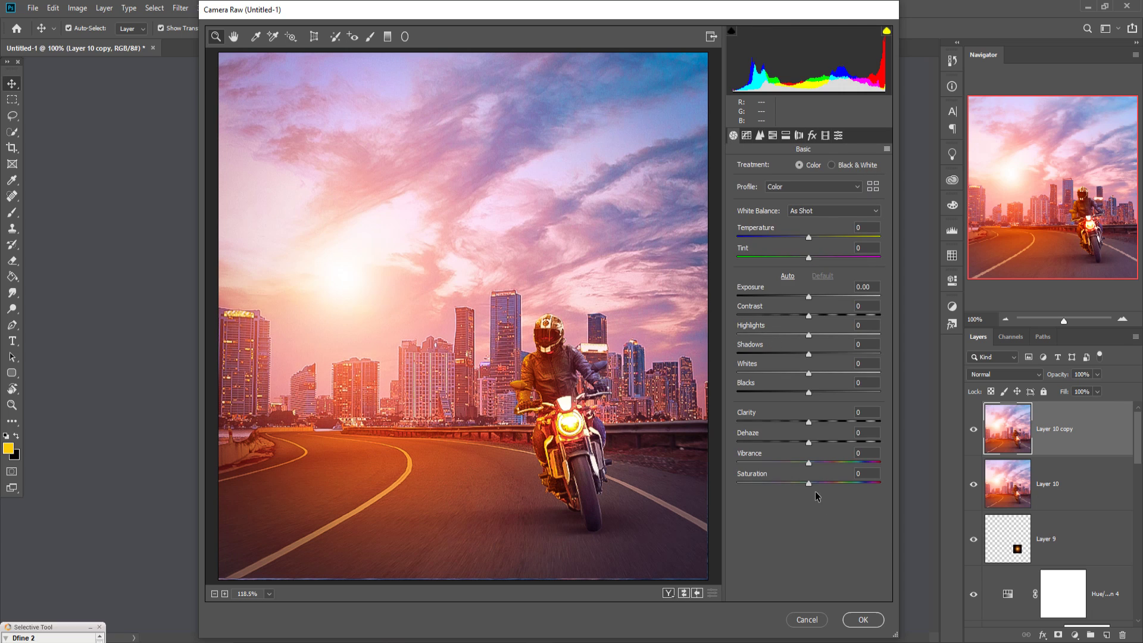
{"action": "left_click_drag", "start_coordinate": [809, 484], "coordinate": [798, 464]}
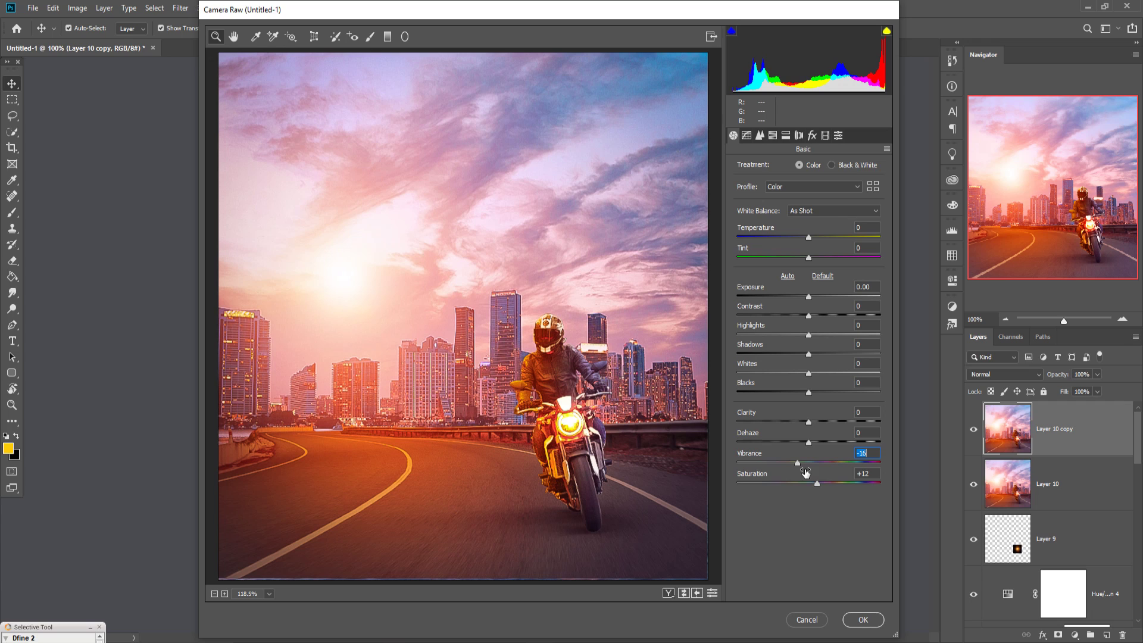
Step: Split-tone the highlights with Hue 57 and Saturation 13, and shift the shadows' hue toward blue
{"action": "left_click", "coordinate": [785, 134]}
{"action": "left_click_drag", "start_coordinate": [737, 185], "coordinate": [758, 204]}
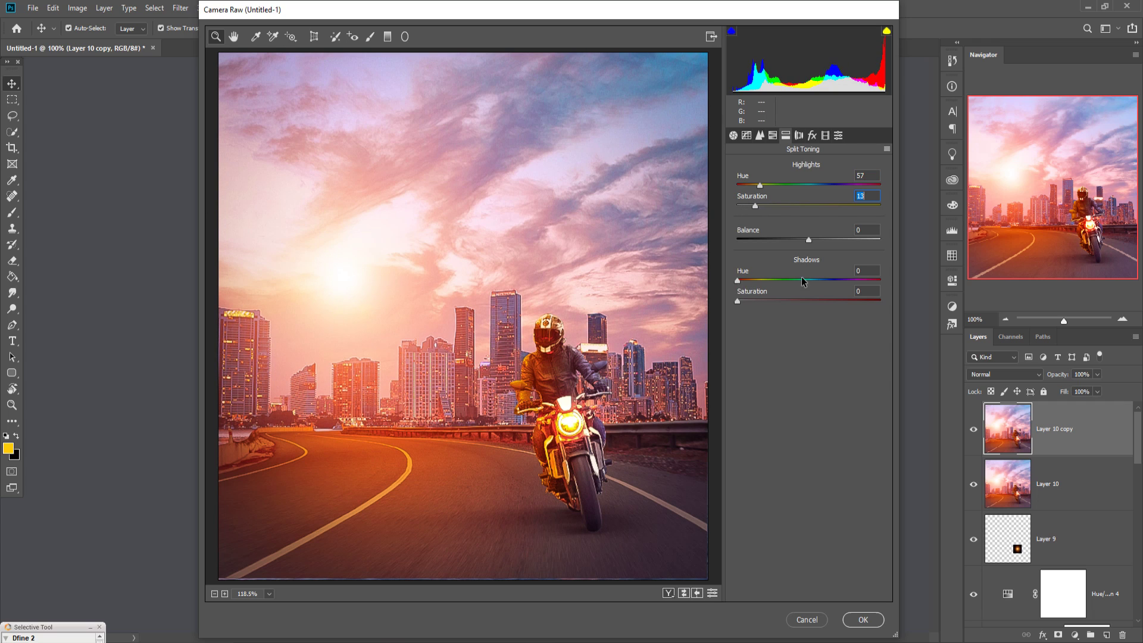
{"action": "left_click_drag", "start_coordinate": [737, 281], "coordinate": [817, 287]}
Step: Raise the HSL saturation of Blues to +83, increase Aquas as well, and apply the Camera Raw filter
{"action": "left_click", "coordinate": [773, 136]}
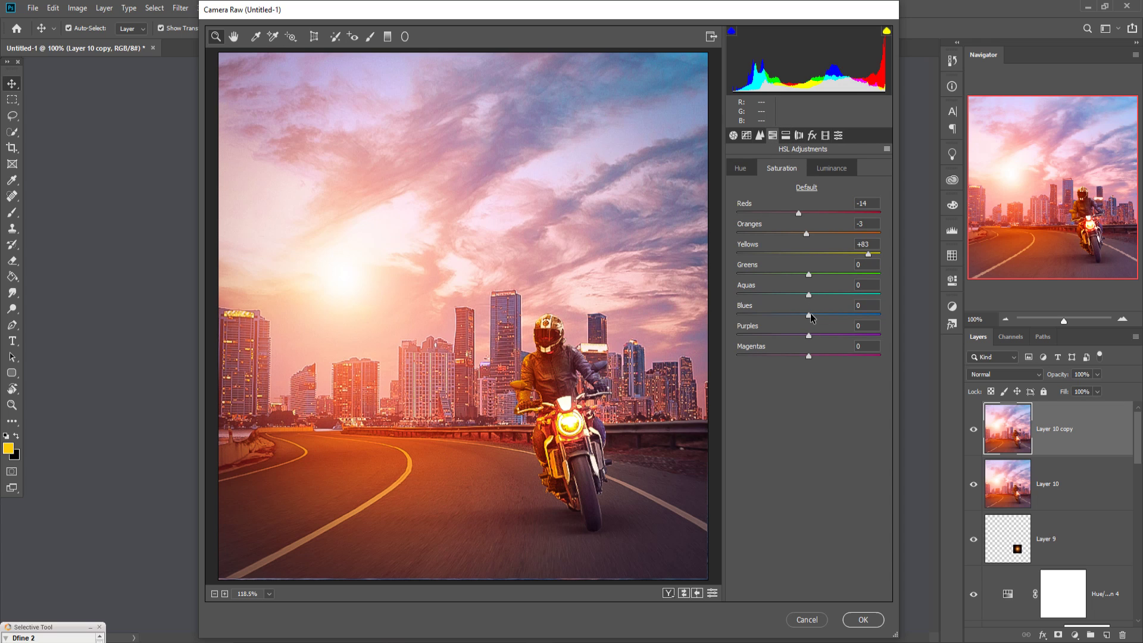
{"action": "left_click_drag", "start_coordinate": [811, 318], "coordinate": [871, 316]}
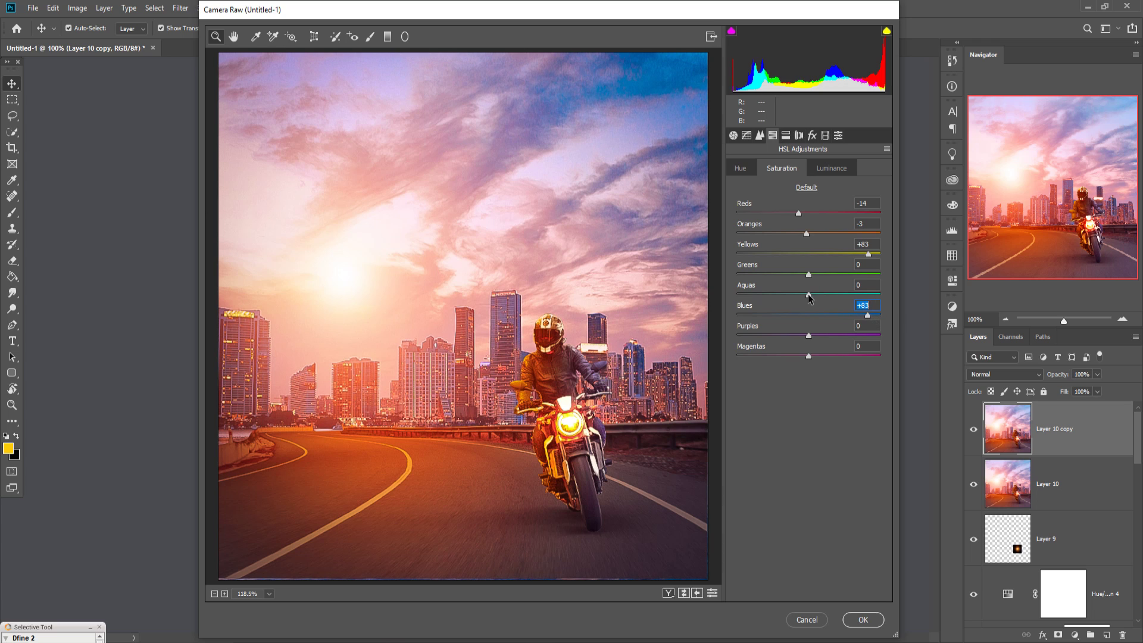
{"action": "left_click_drag", "start_coordinate": [808, 294], "coordinate": [845, 296]}
{"action": "left_click", "coordinate": [865, 619]}
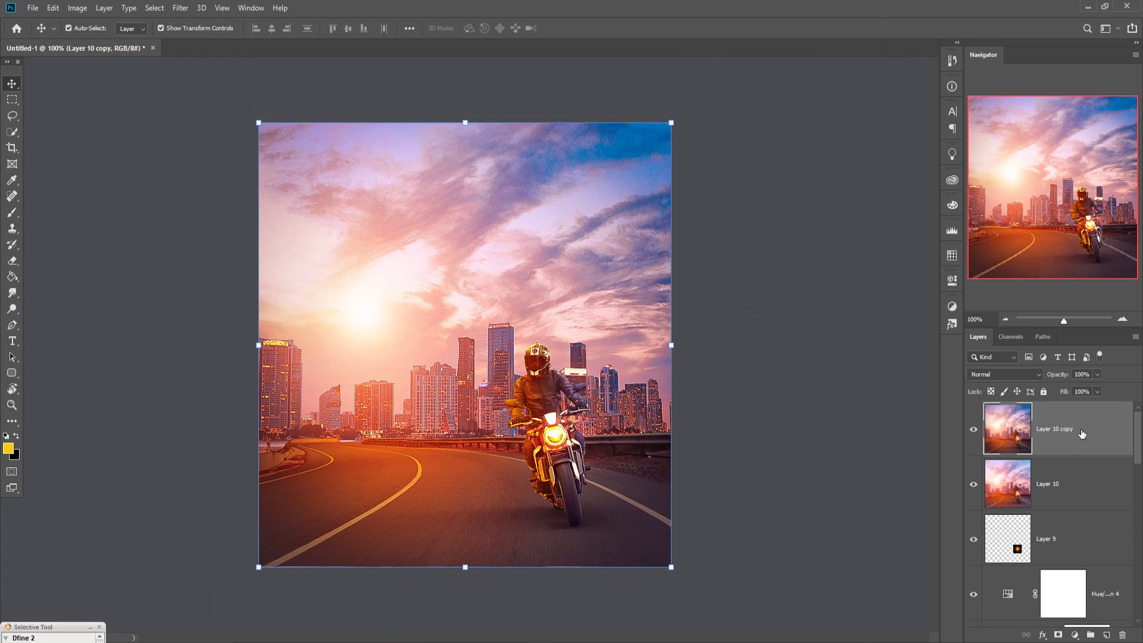
Step: Apply the Color Efex Pro 4 Cross Processing filter with method L02, Strength 17% and Shadows 31%, postponing the Nik Collection update
{"action": "left_click", "coordinate": [180, 8]}
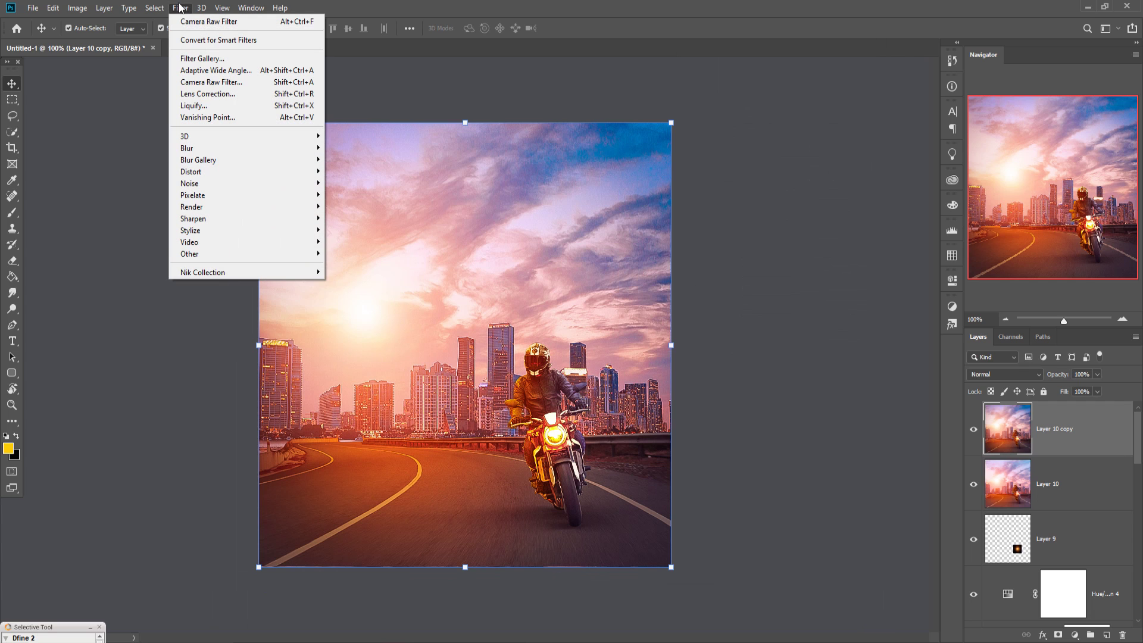
{"action": "mouse_move", "coordinate": [199, 272]}
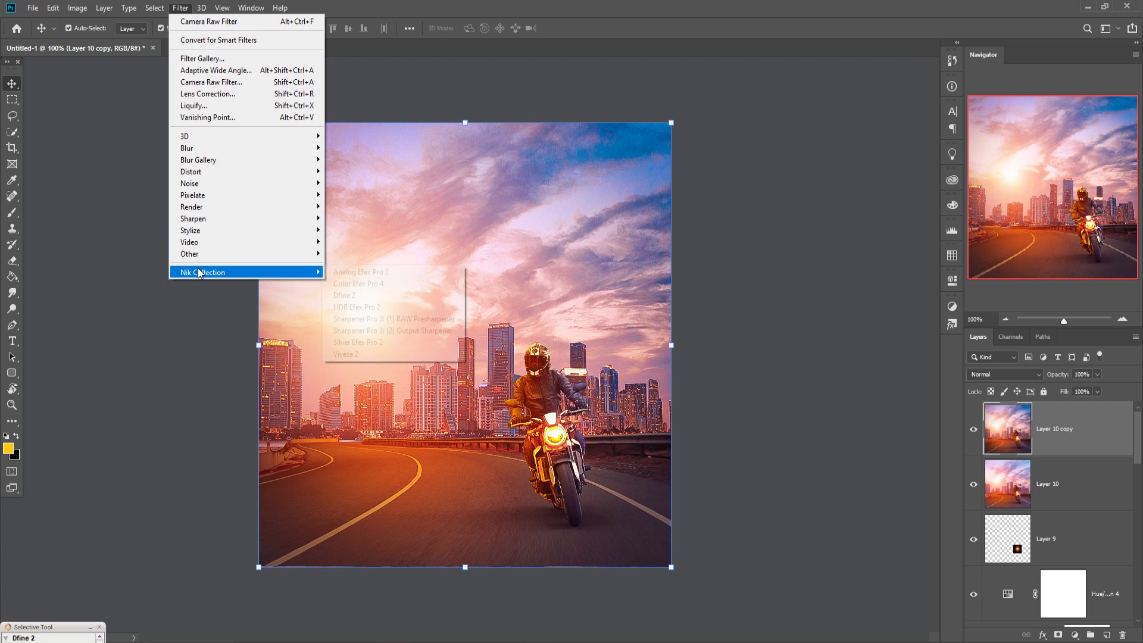
{"action": "left_click", "coordinate": [357, 284]}
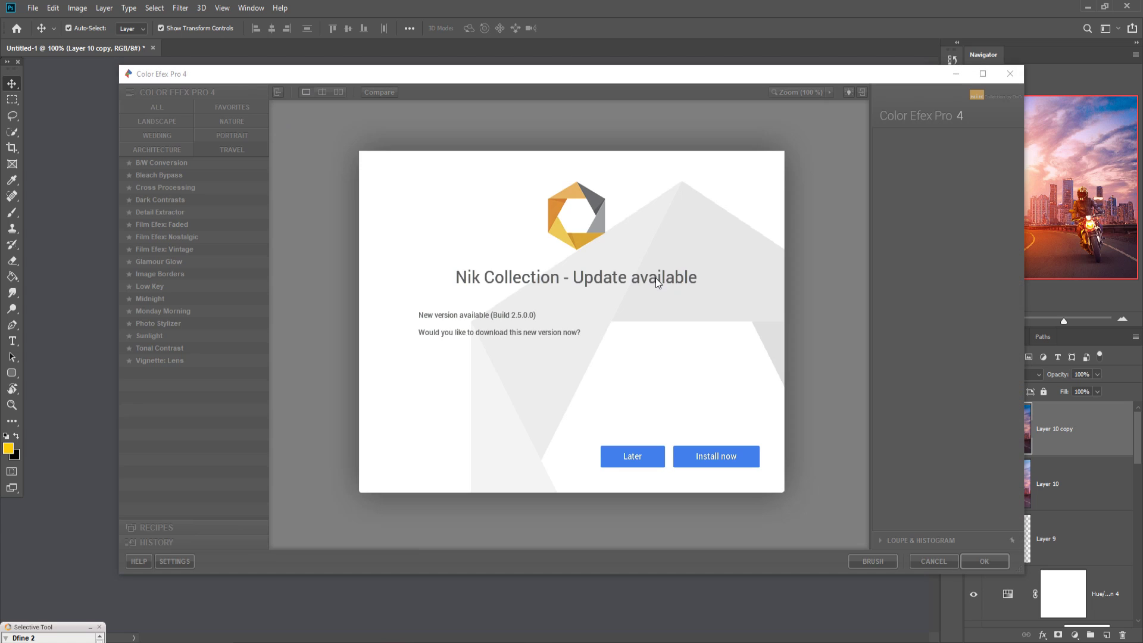
{"action": "left_click", "coordinate": [645, 458]}
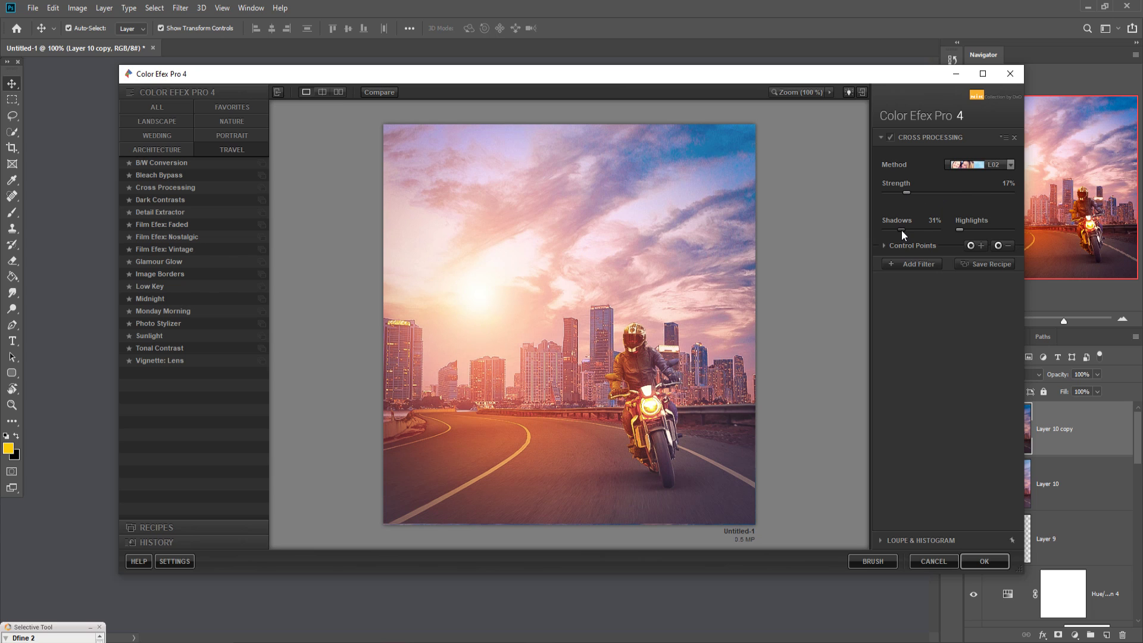
{"action": "left_click", "coordinate": [980, 555]}
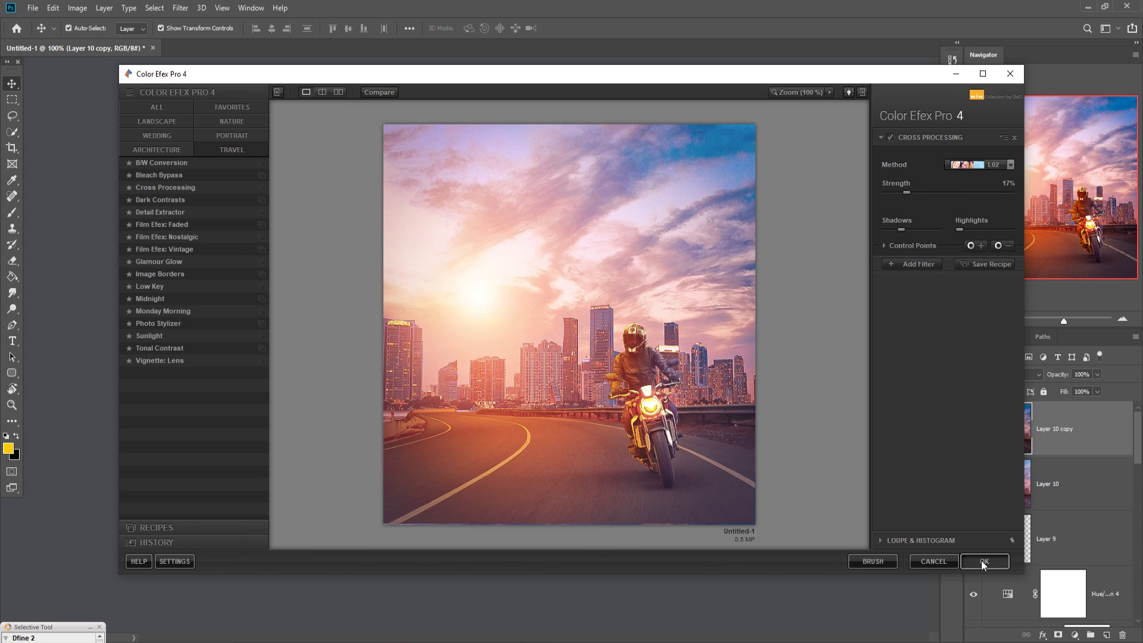